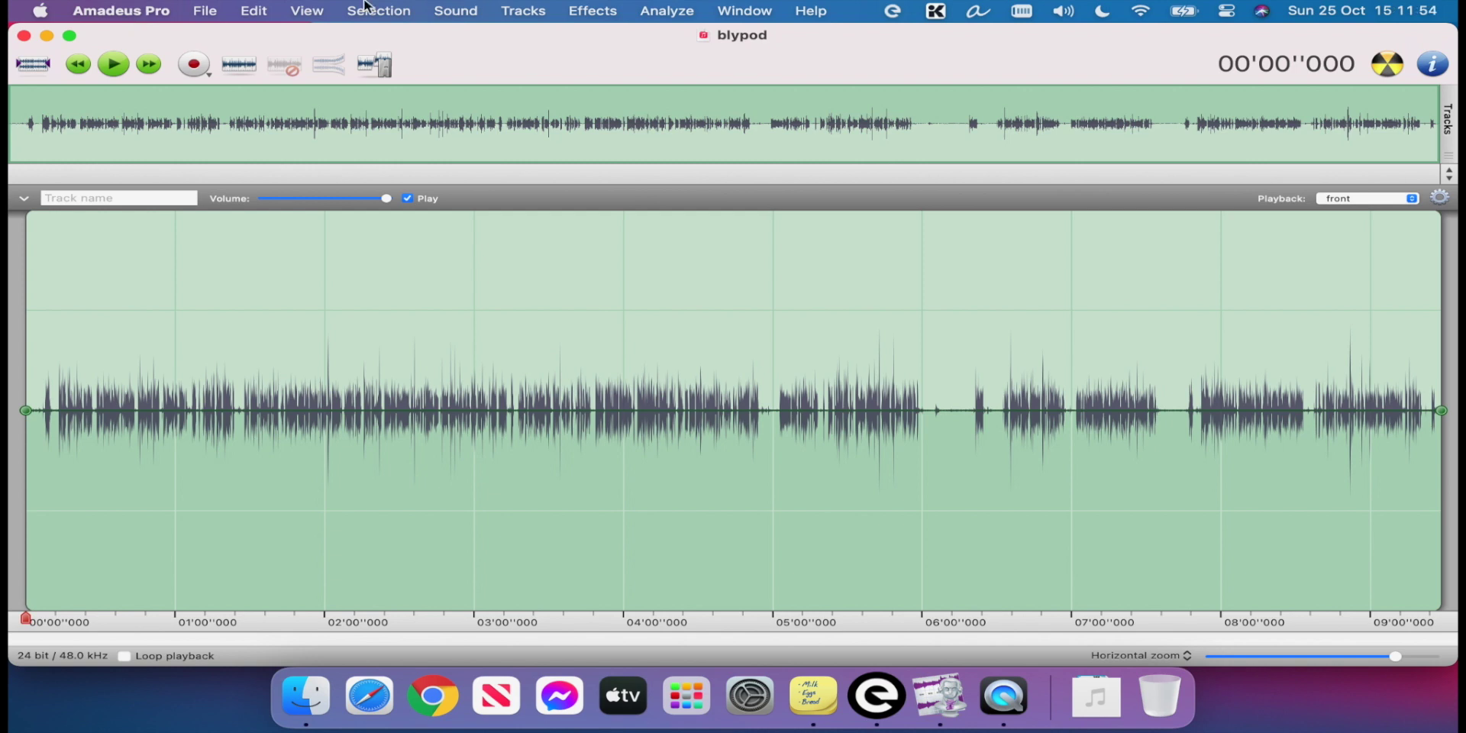
pyautogui.click(574, 11)
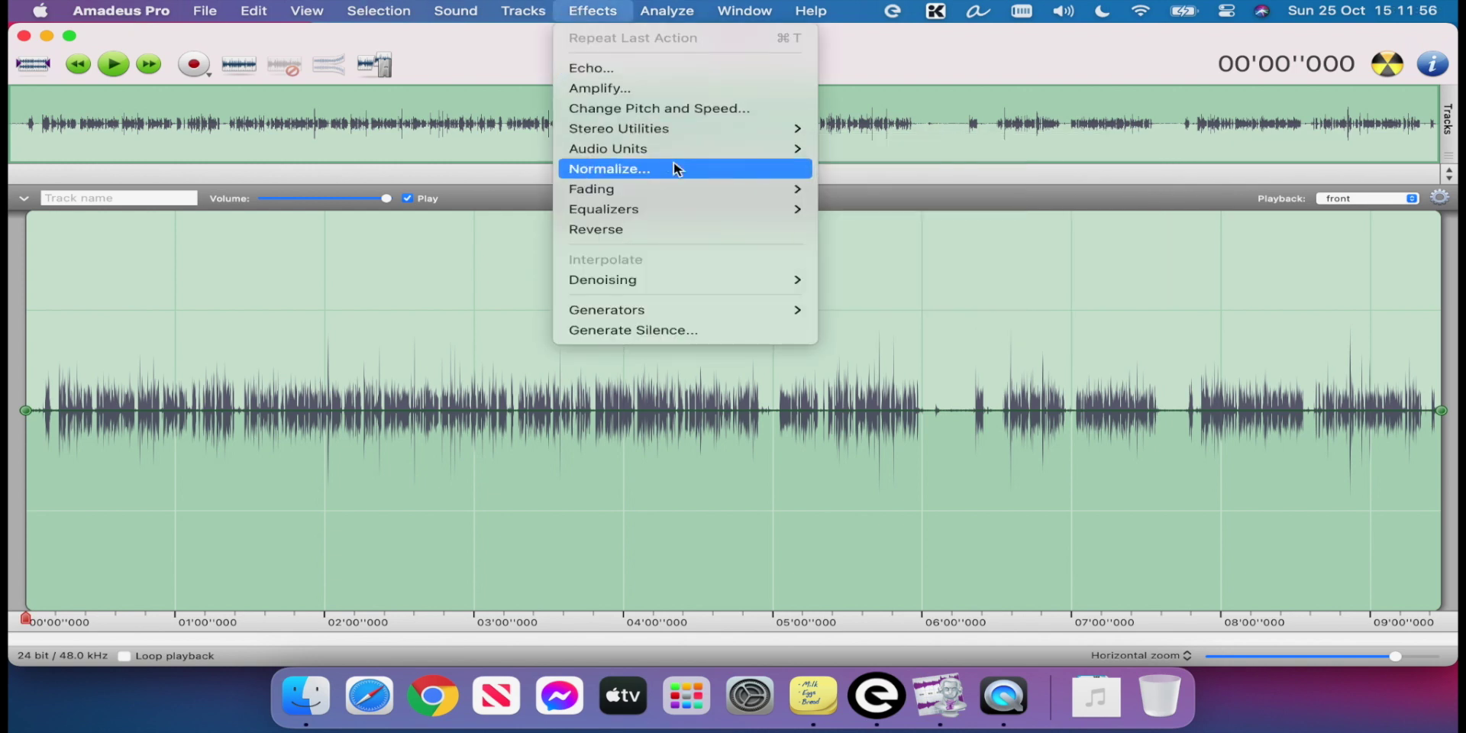
pyautogui.moveTo(694, 148)
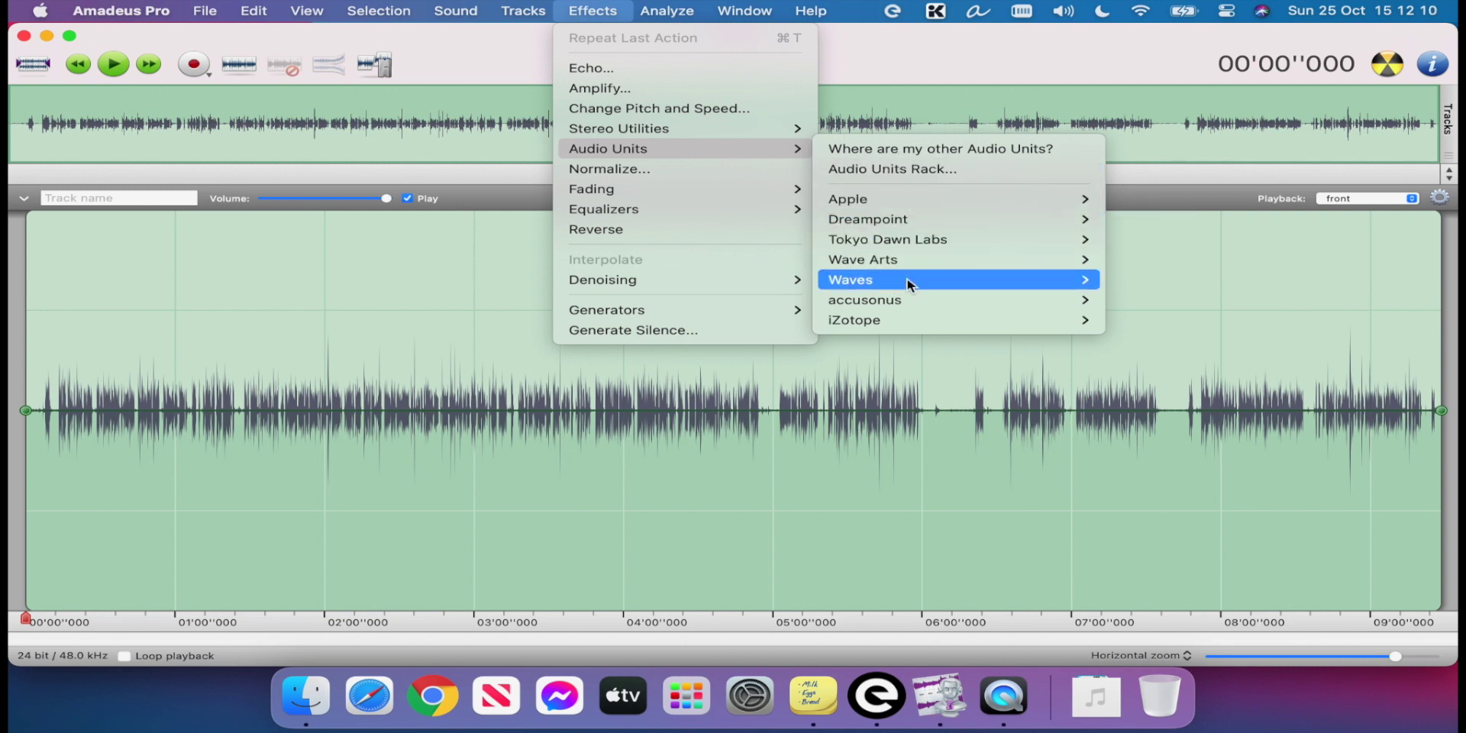
pyautogui.moveTo(907, 300)
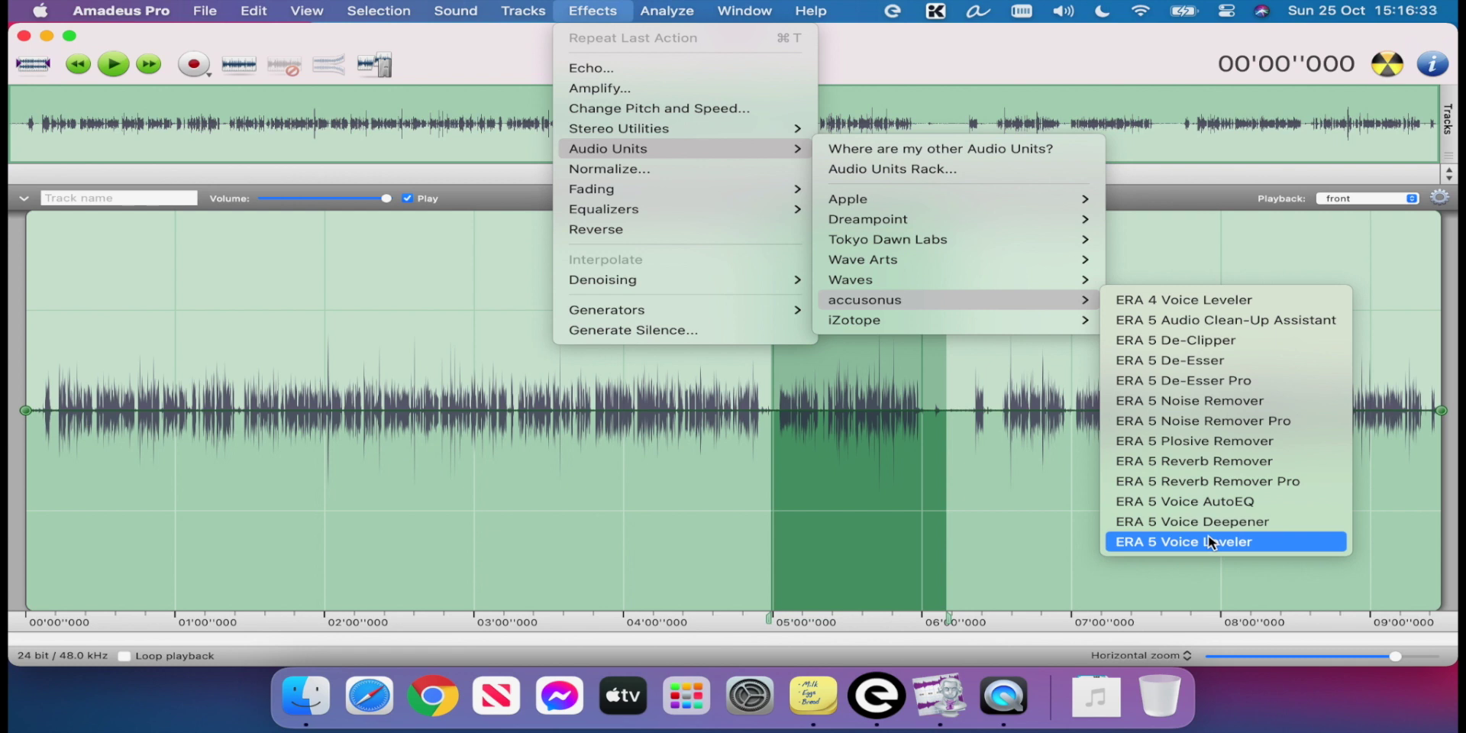
pyautogui.click(1210, 542)
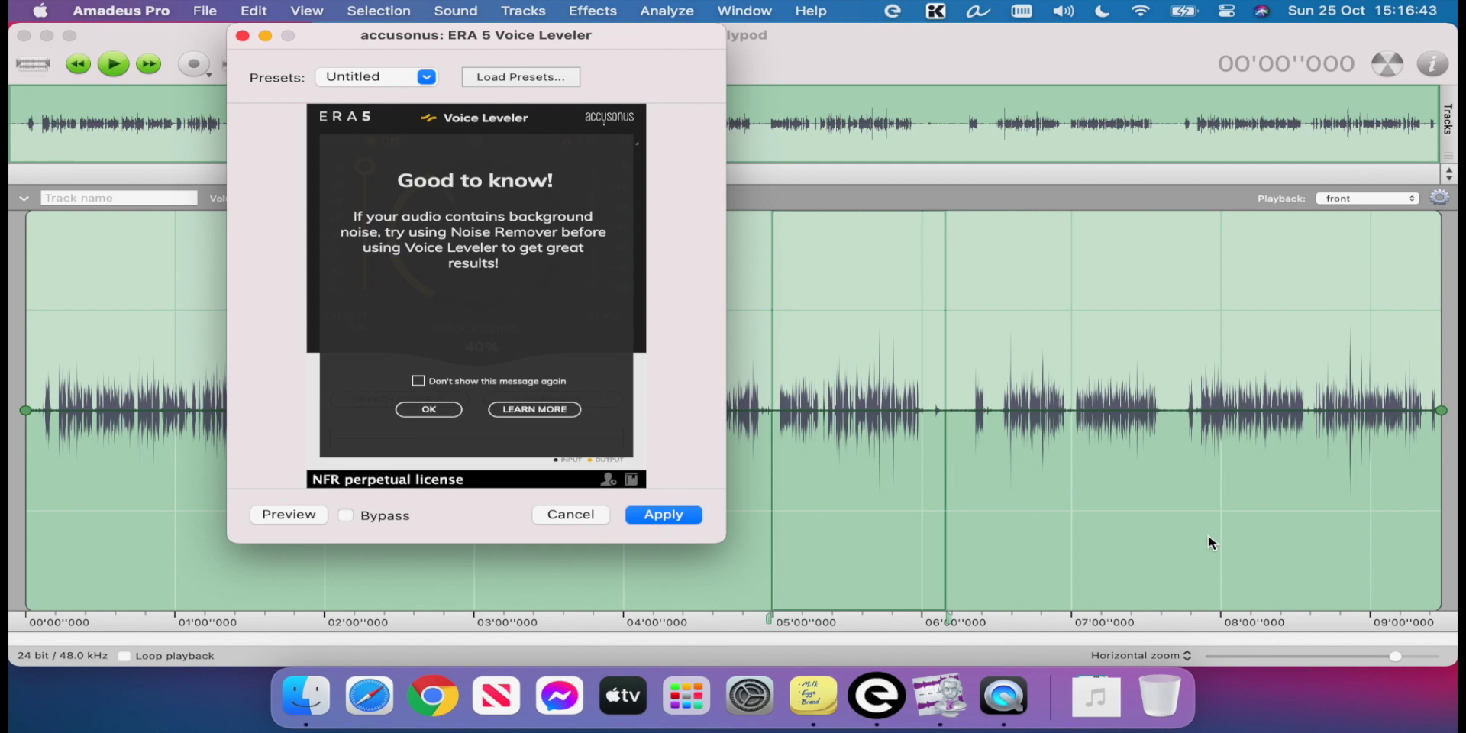
pyautogui.click(571, 515)
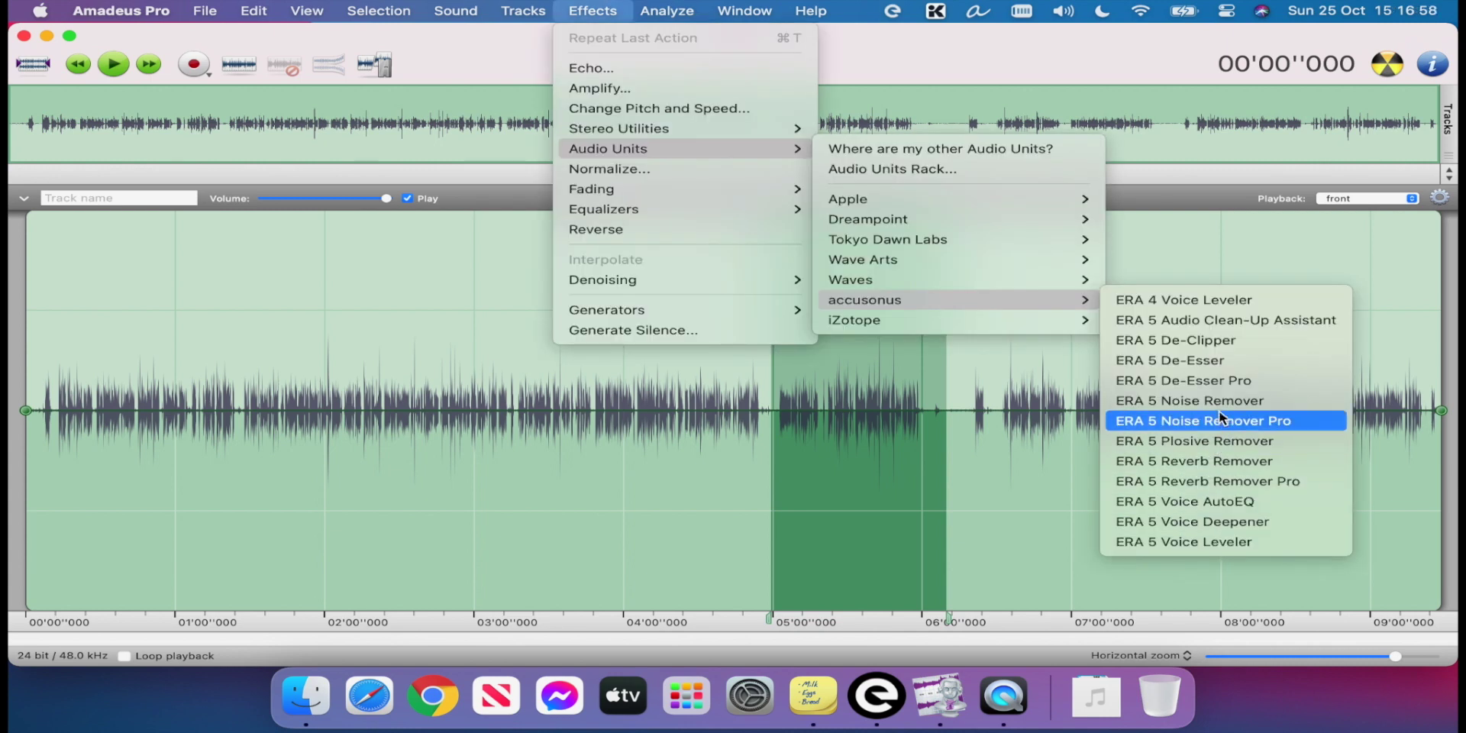
# Open ERA 5 Noise Remover for the selected audio, preview it, and preview again with processing set to 20%
pyautogui.click(1220, 403)
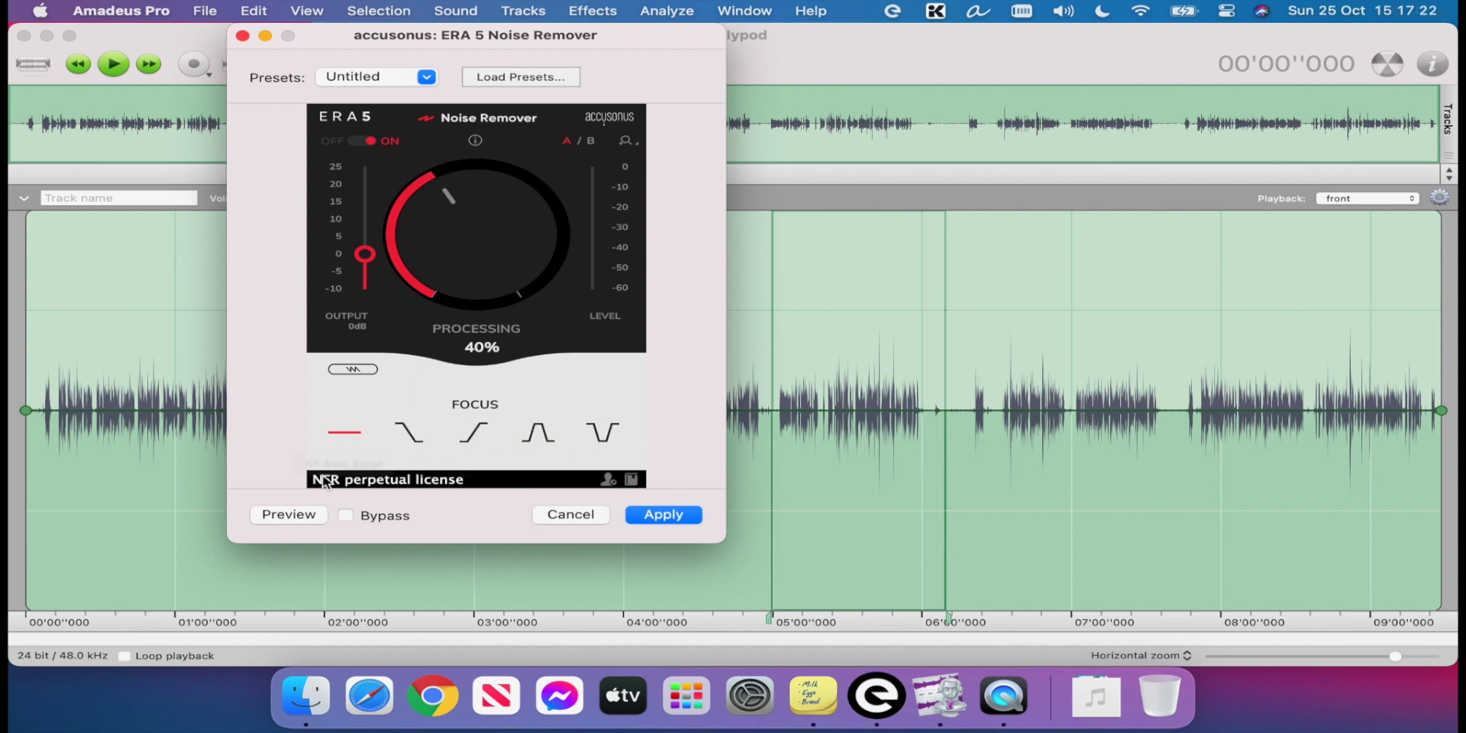
pyautogui.click(303, 513)
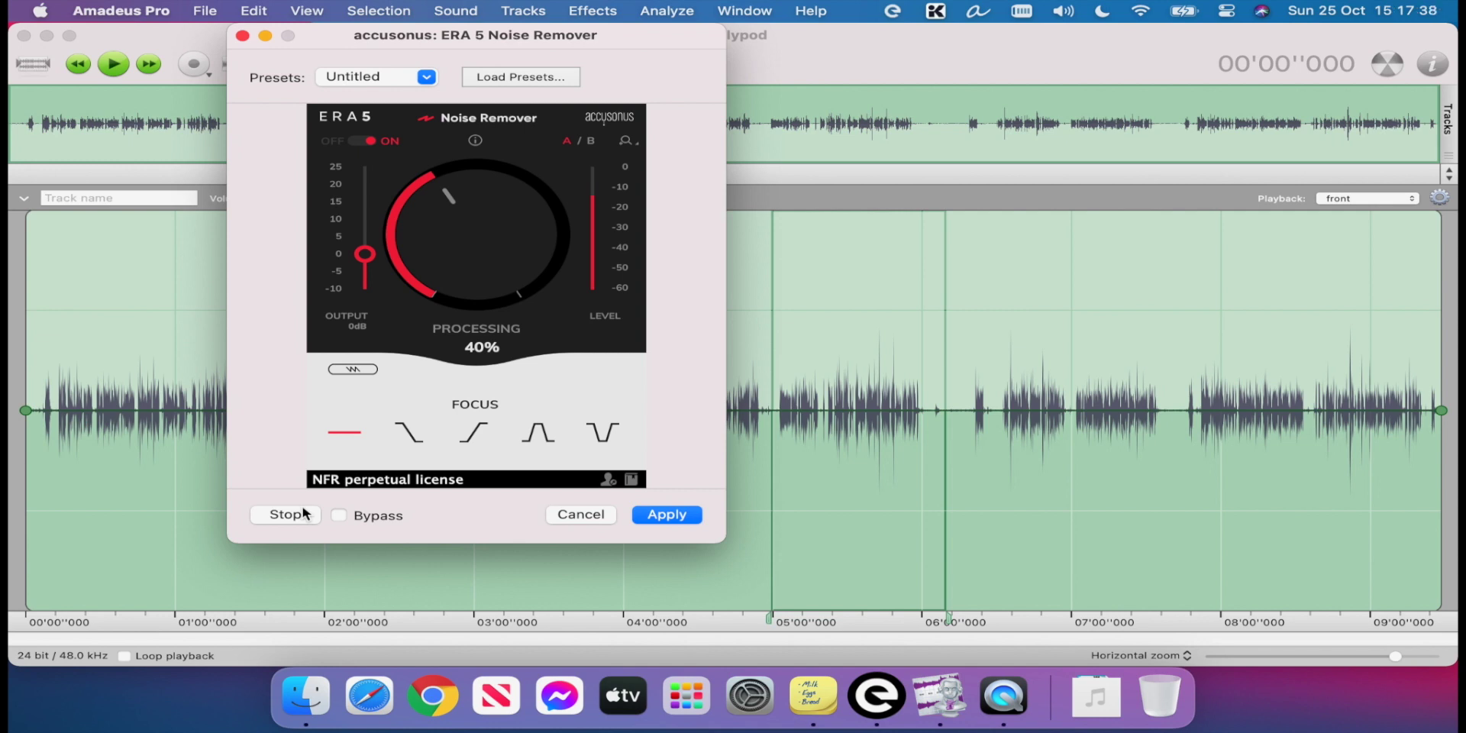
pyautogui.click(303, 514)
pyautogui.moveTo(447, 195); pyautogui.dragTo(422, 235)
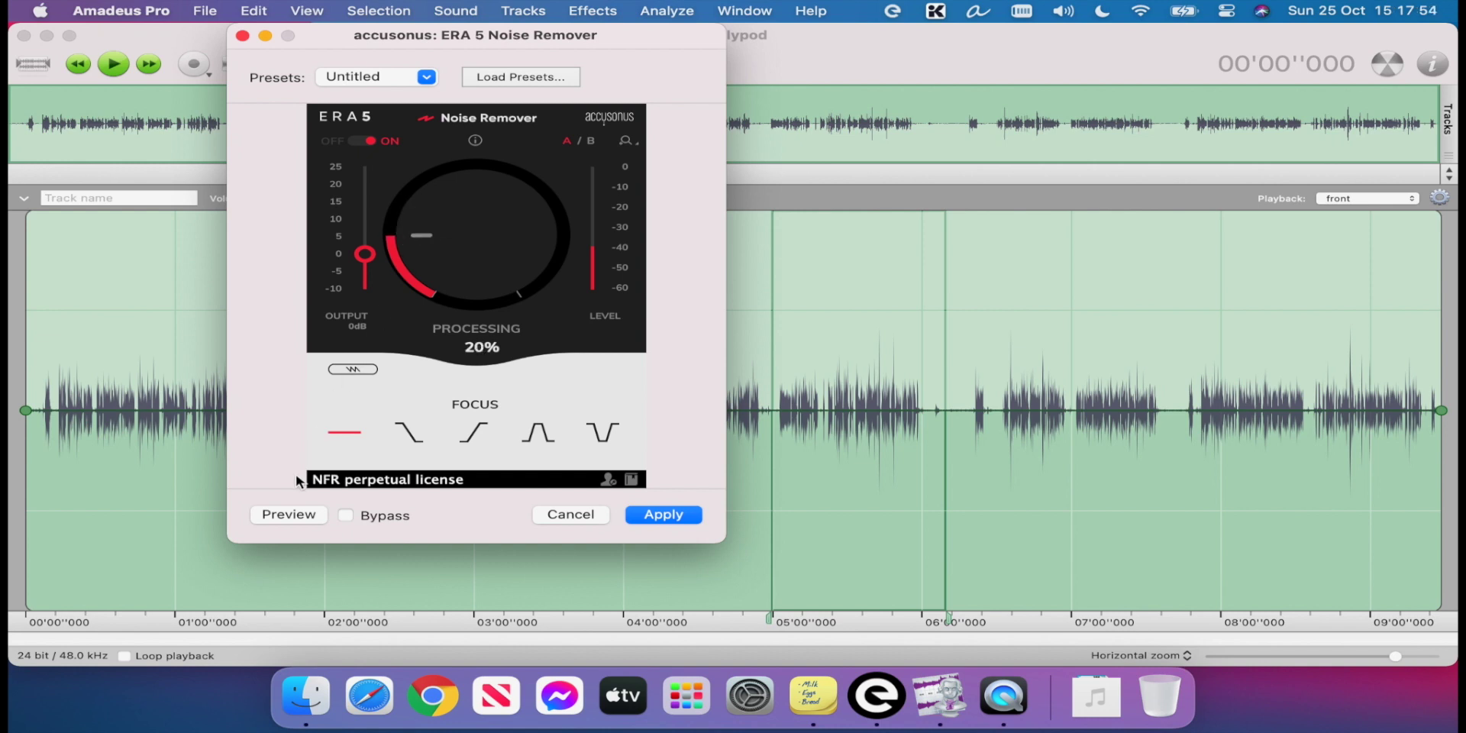
pyautogui.click(295, 511)
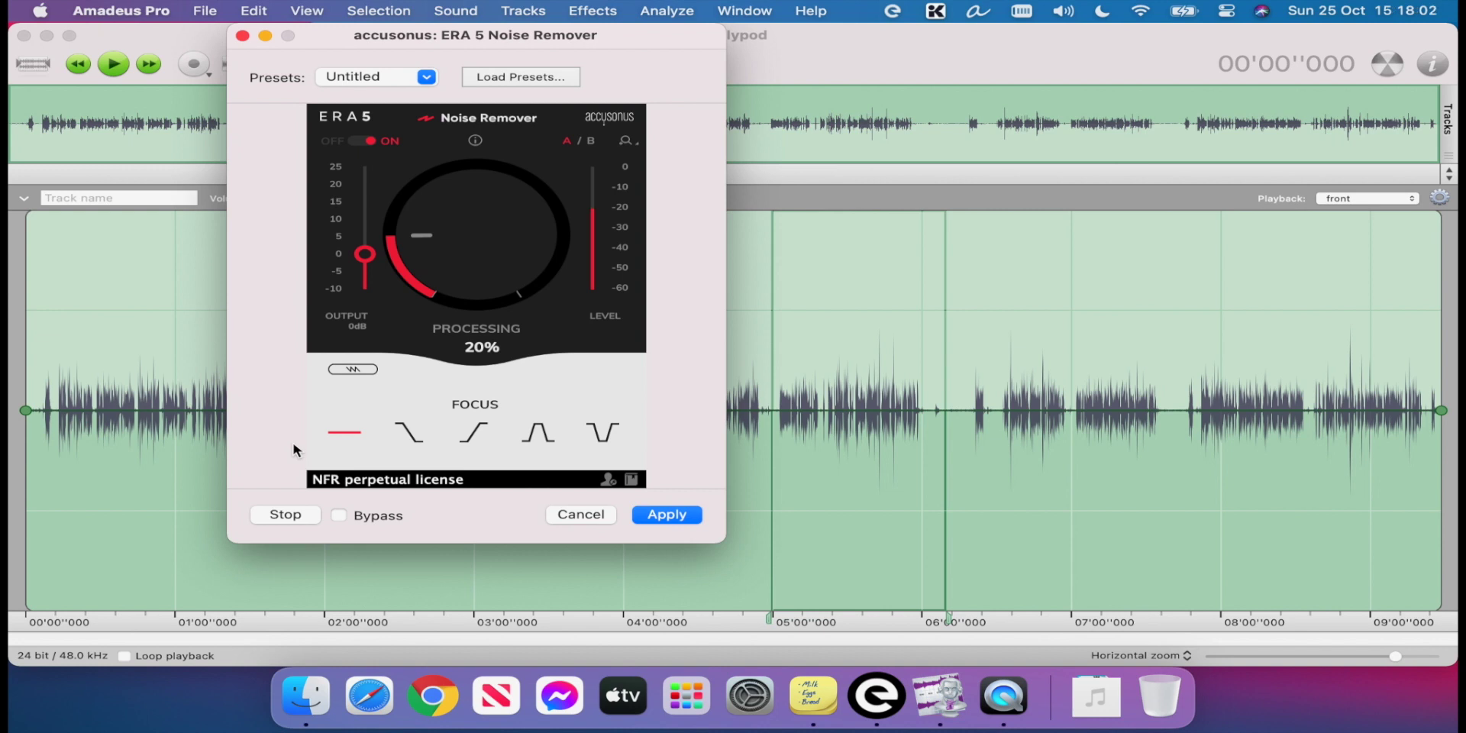
# Try the Noise Remover output at -4 dB, set it to 4 dB, and preview the result
pyautogui.moveTo(365, 254); pyautogui.dragTo(367, 282)
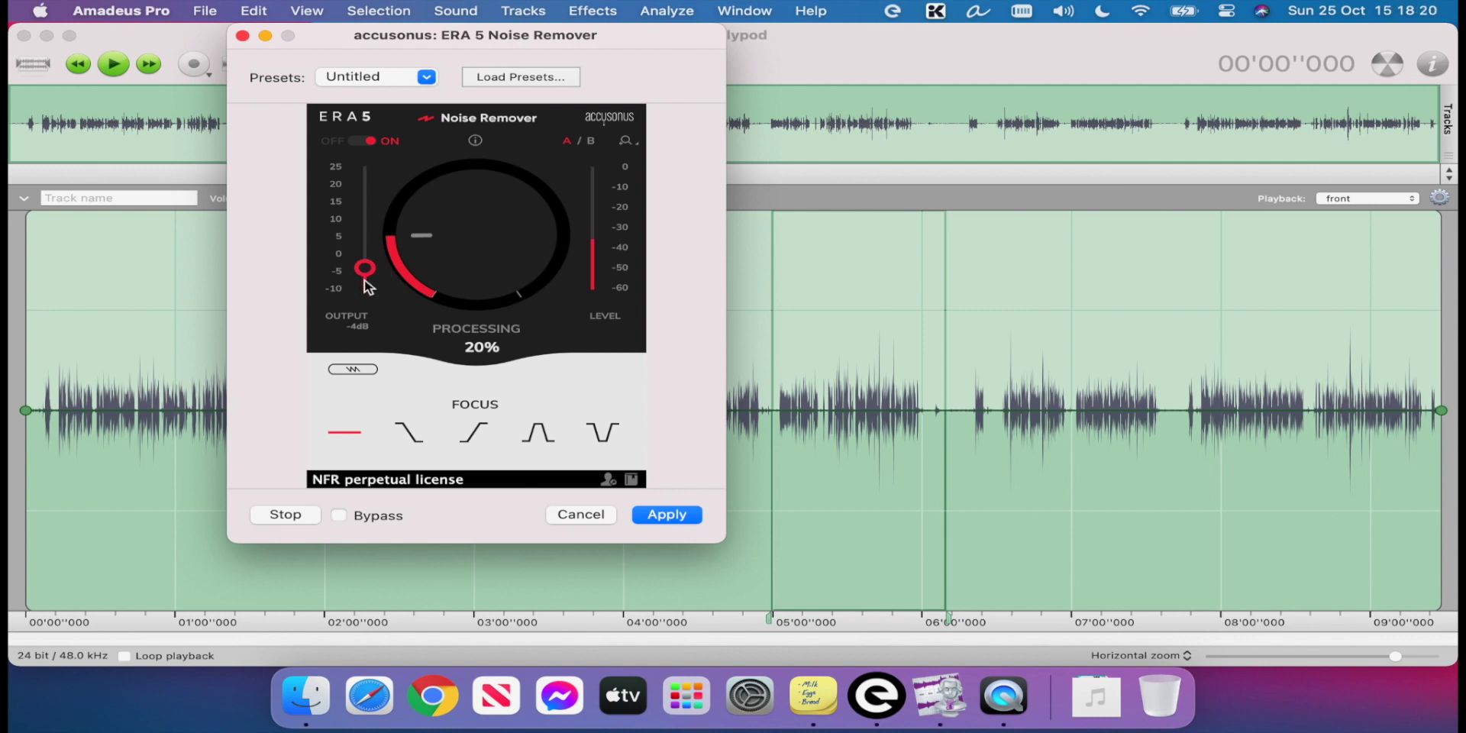
pyautogui.click(287, 513)
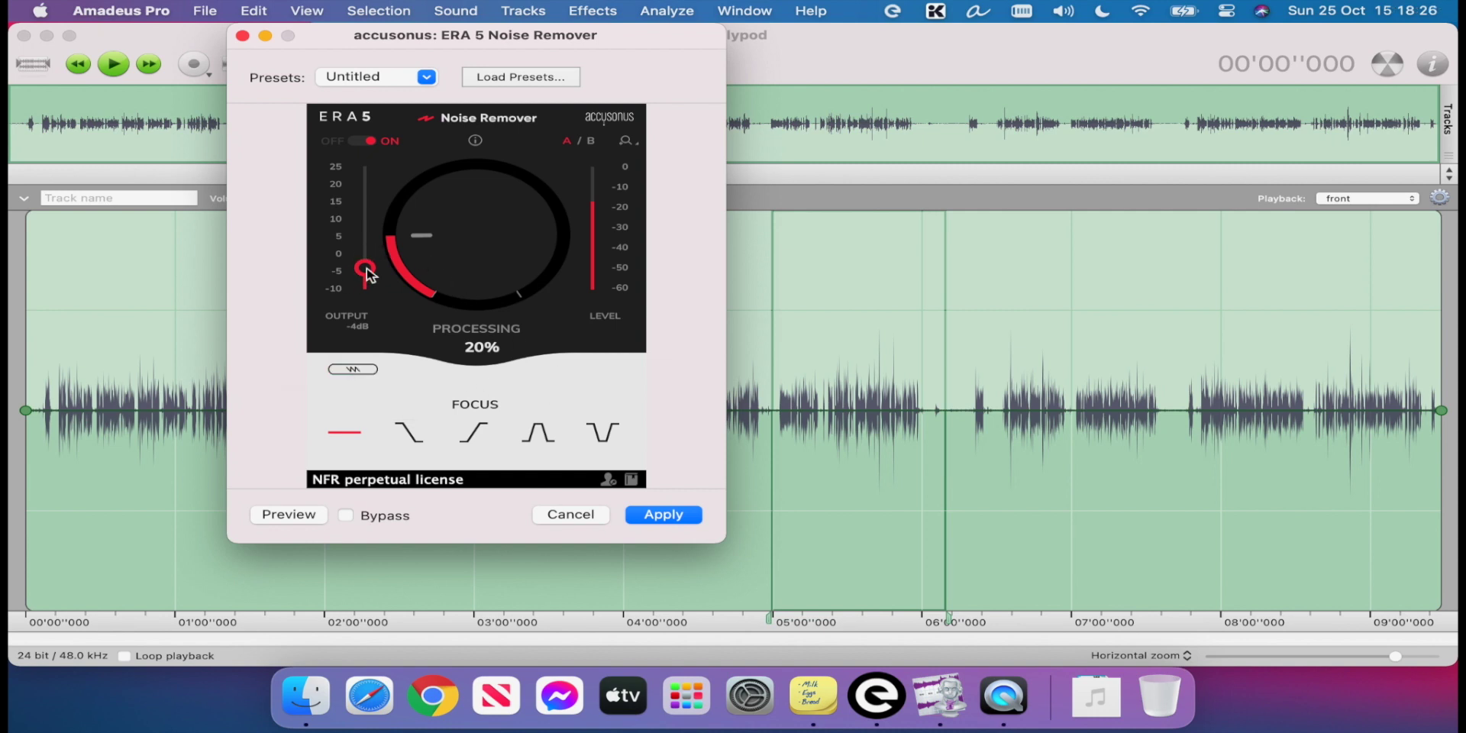
pyautogui.moveTo(365, 271); pyautogui.dragTo(355, 216)
pyautogui.click(295, 520)
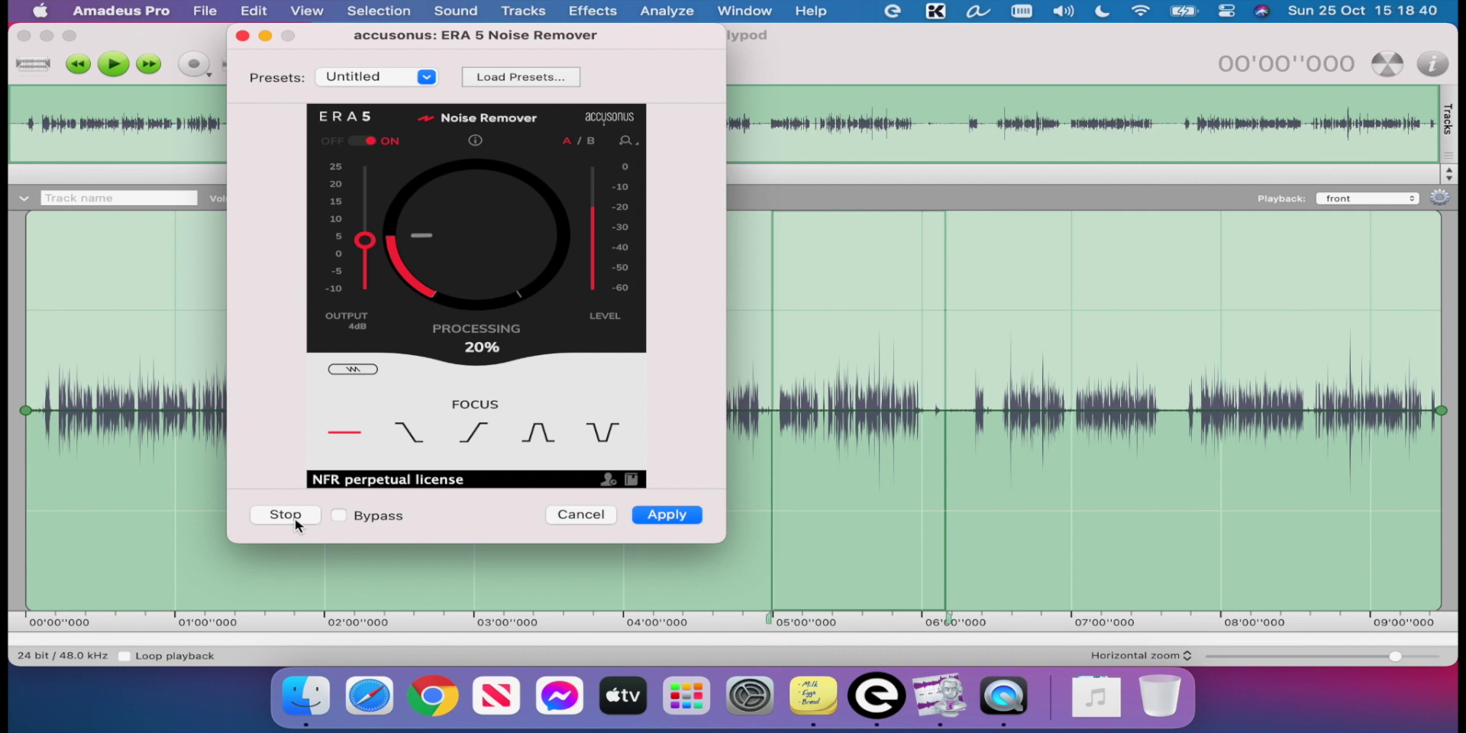
pyautogui.click(295, 519)
pyautogui.click(401, 434)
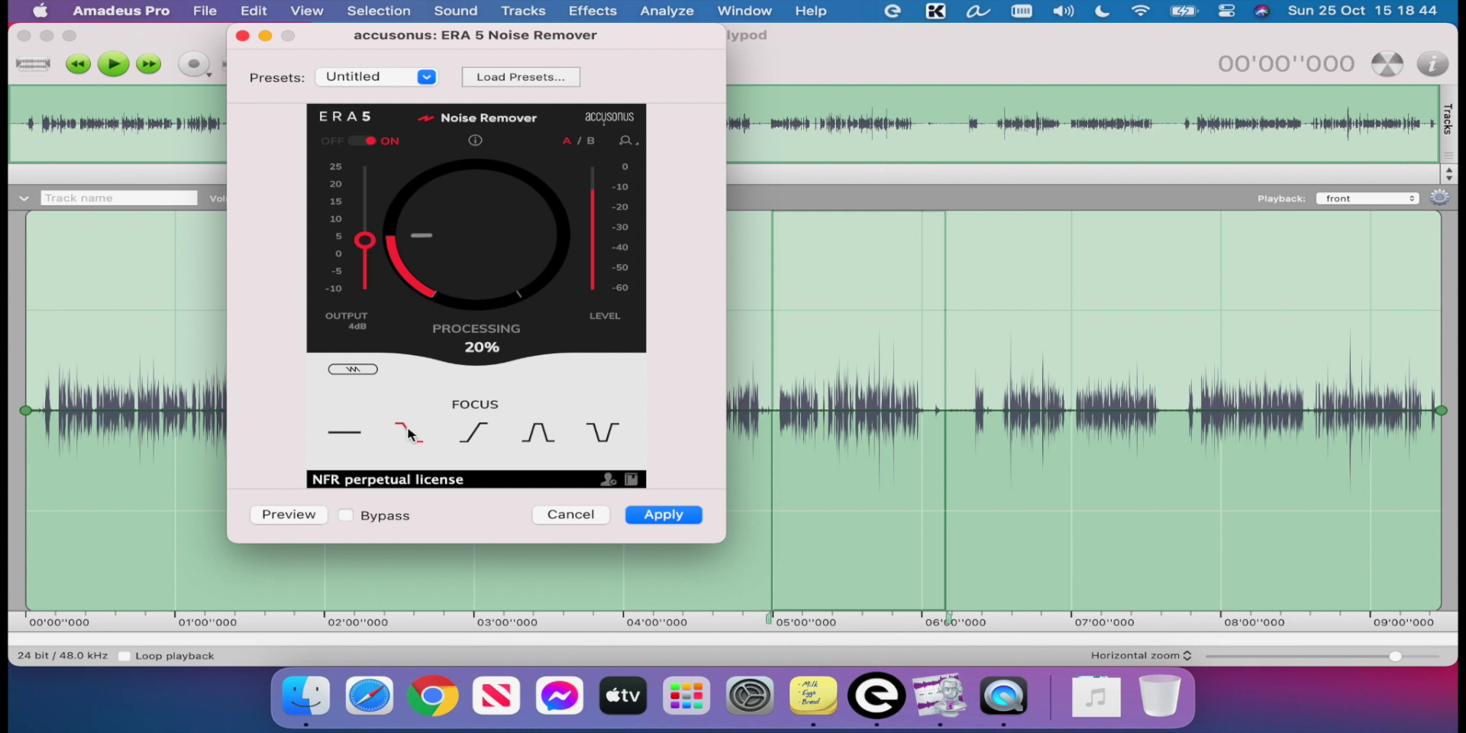
pyautogui.click(378, 76)
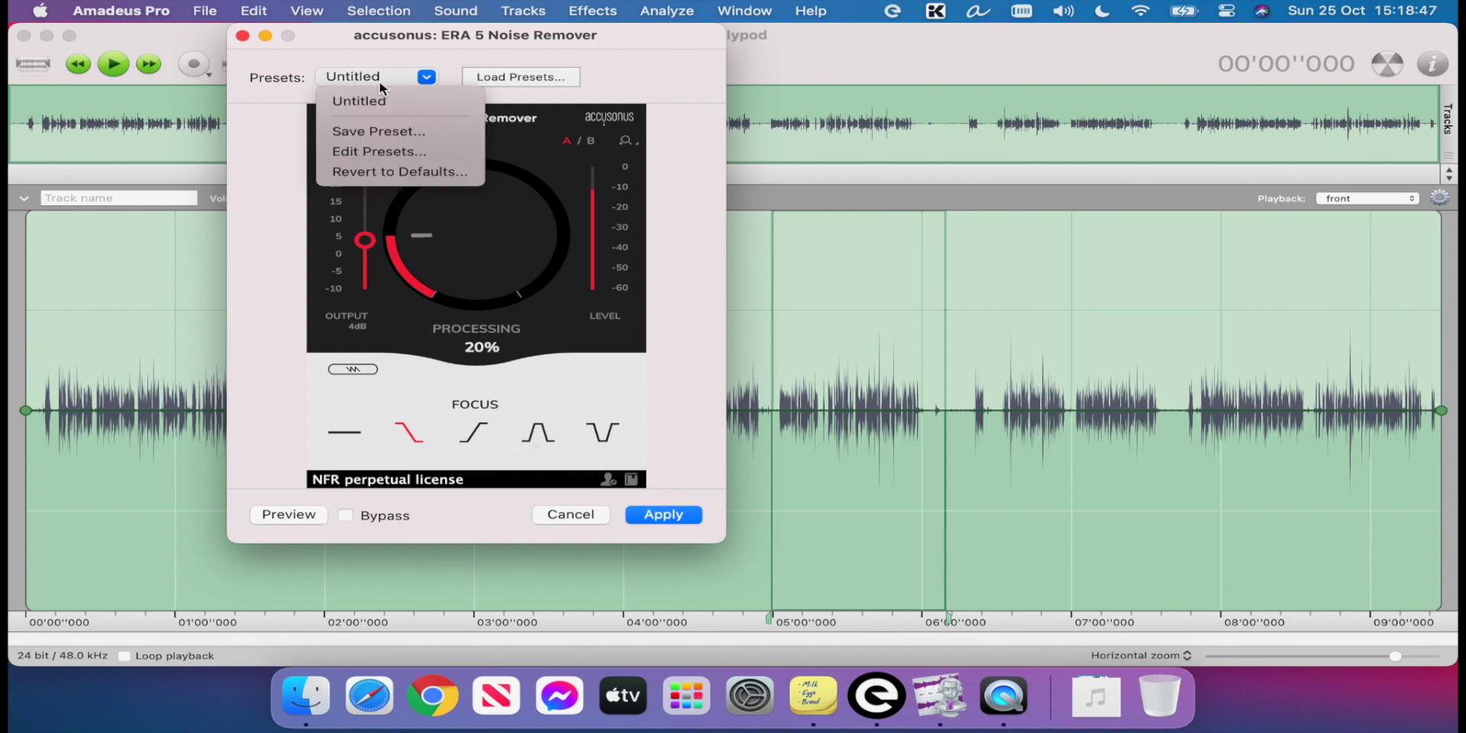
pyautogui.click(400, 171)
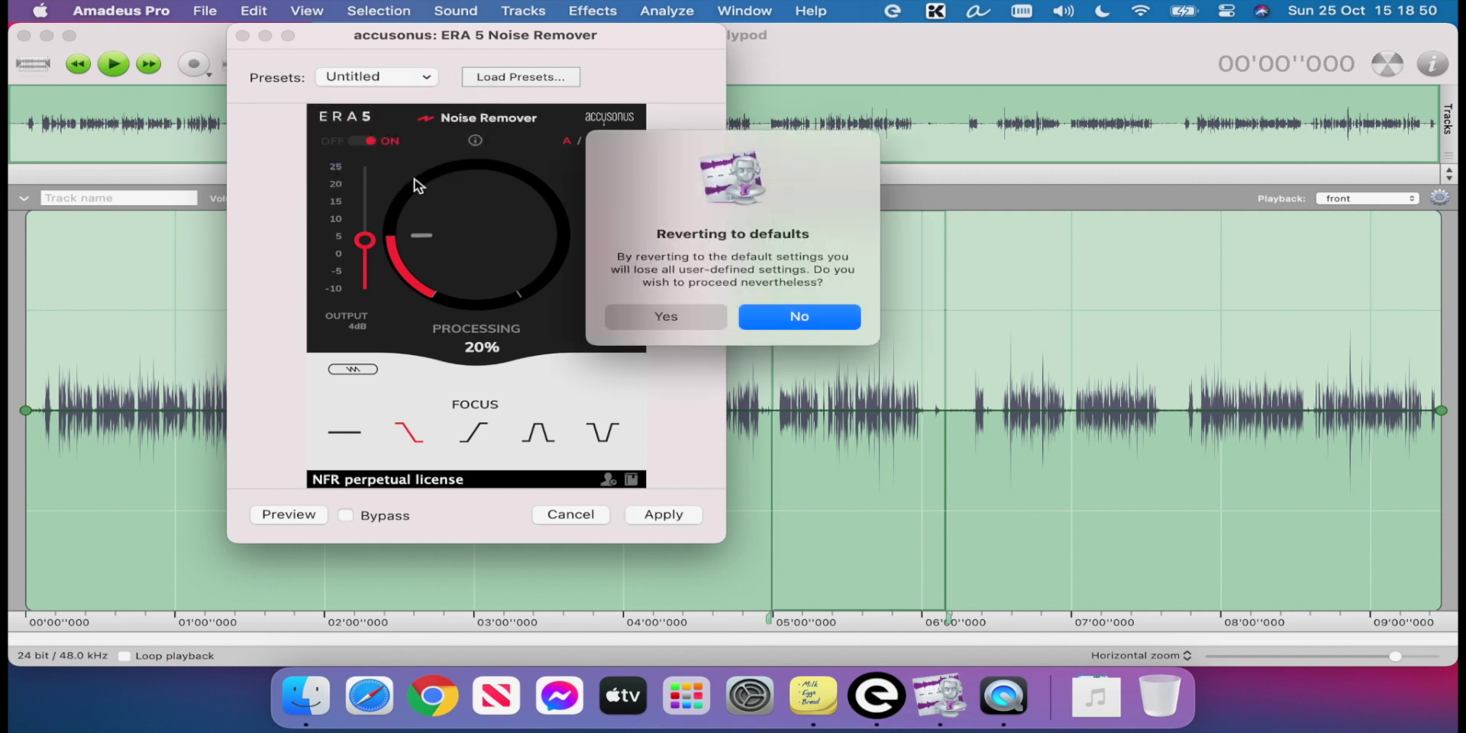
pyautogui.click(791, 320)
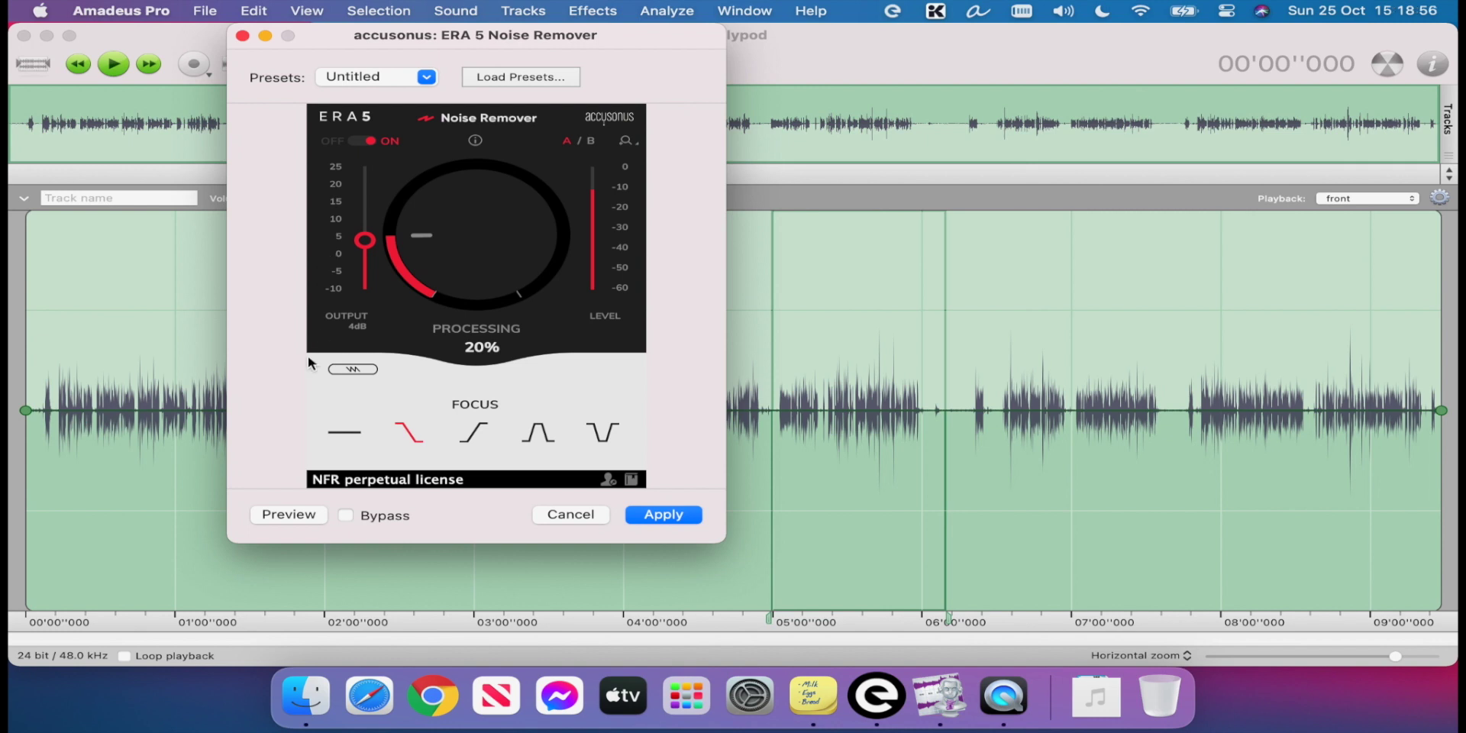
pyautogui.click(420, 76)
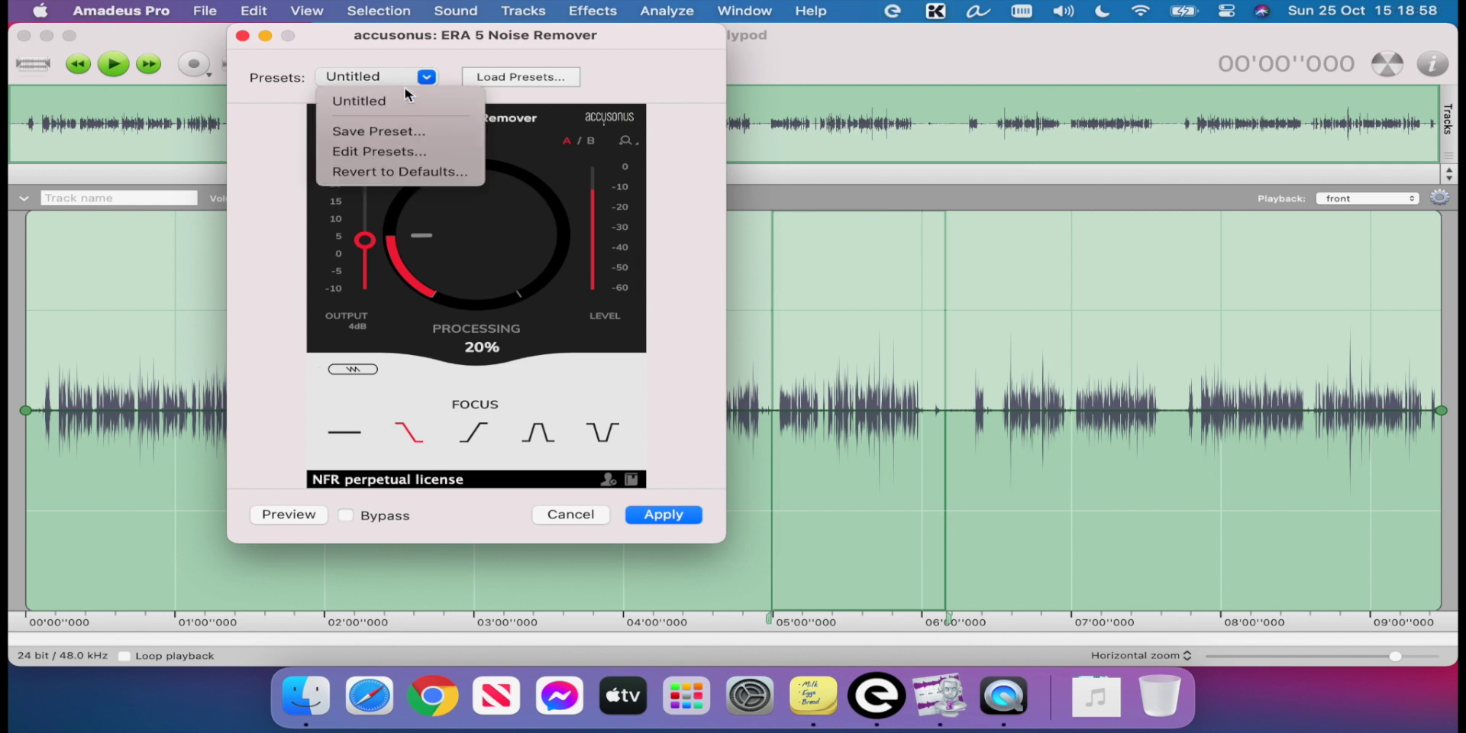
pyautogui.click(255, 276)
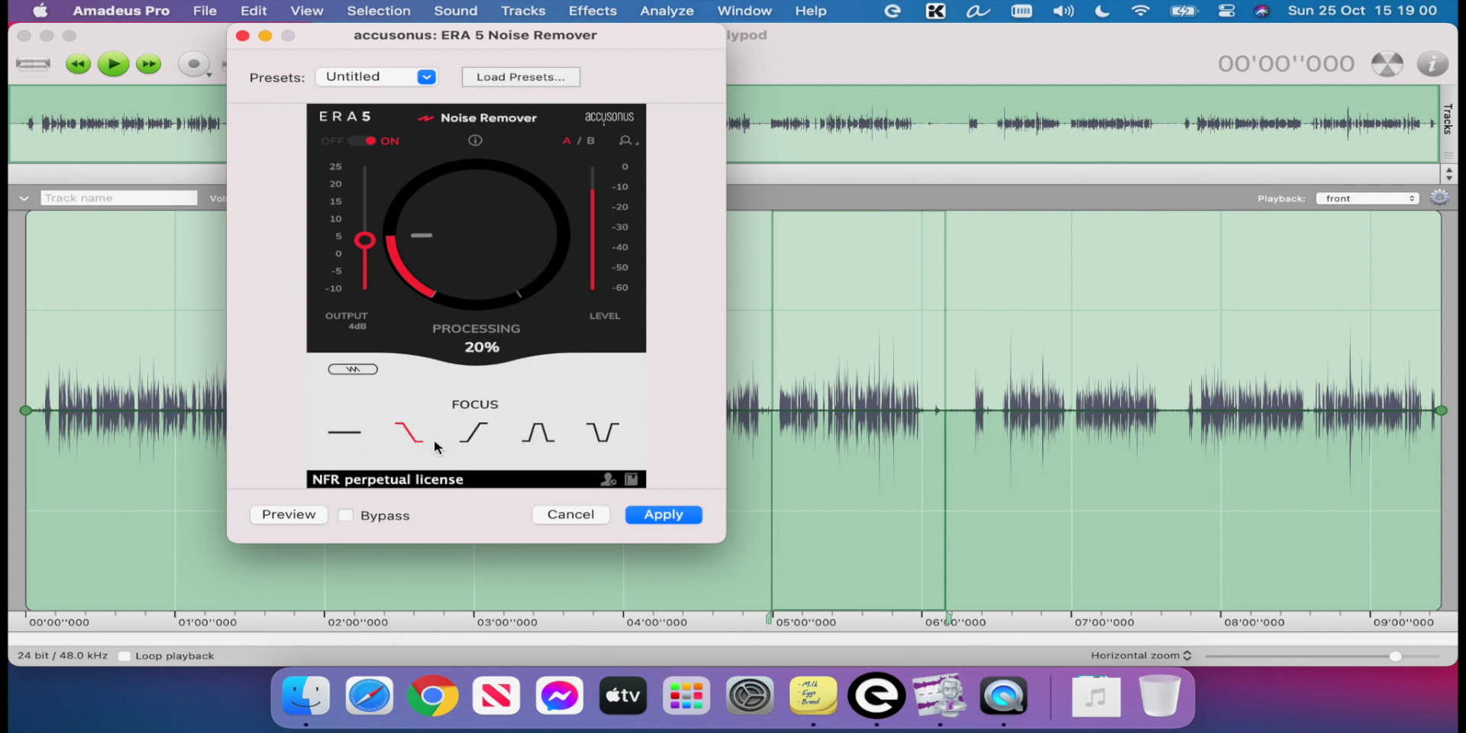
# Set the Noise Remover focus to the mid-band peak curve, preview it, and apply the effect to the selection
pyautogui.click(555, 440)
pyautogui.click(288, 516)
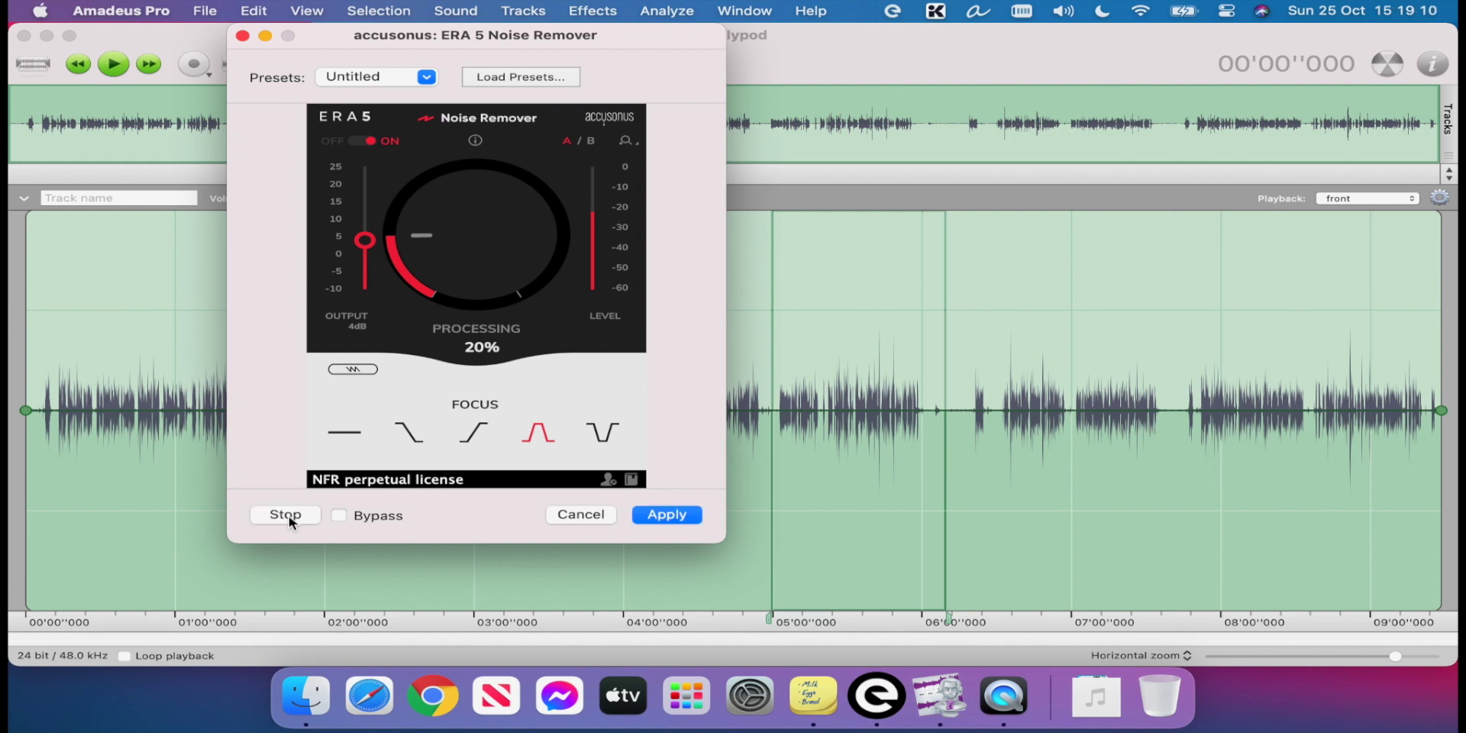
pyautogui.click(288, 516)
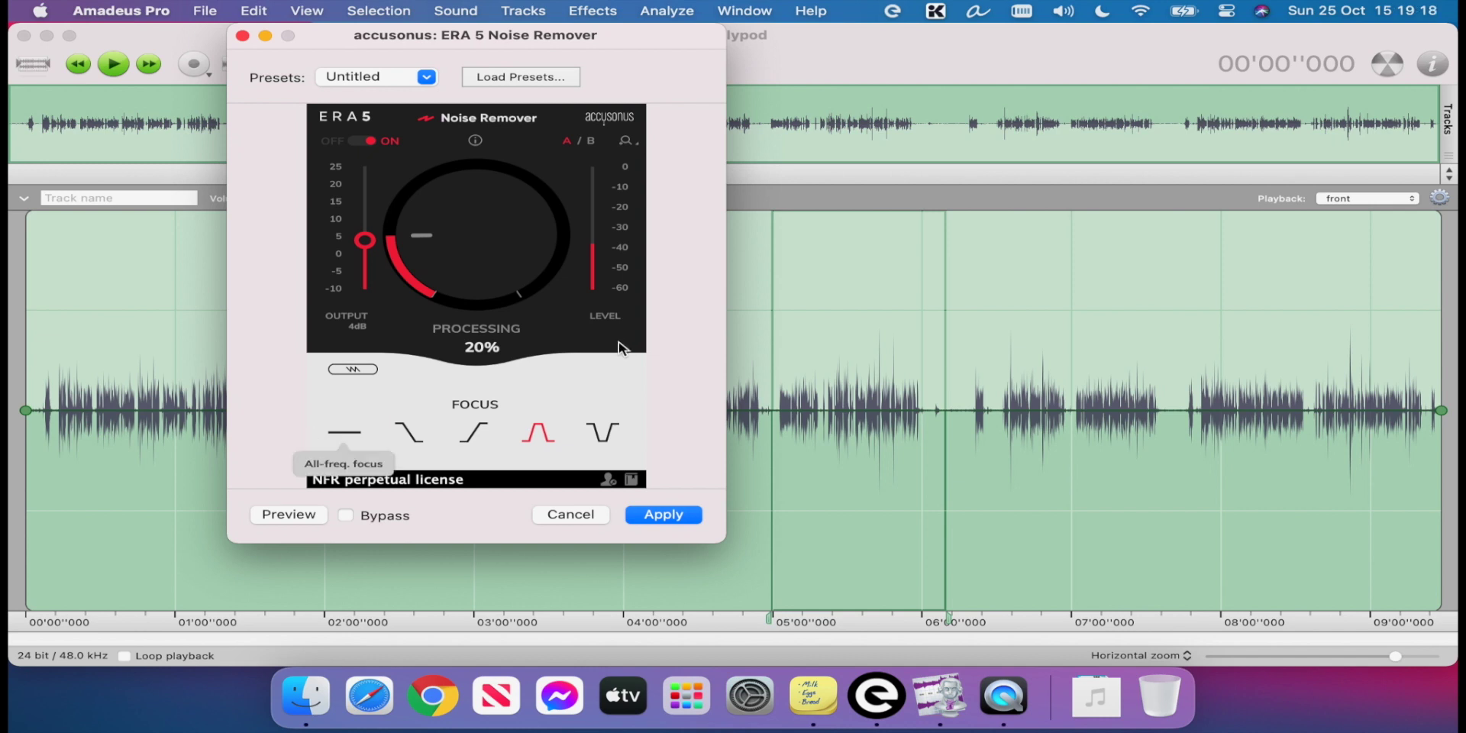
pyautogui.click(664, 514)
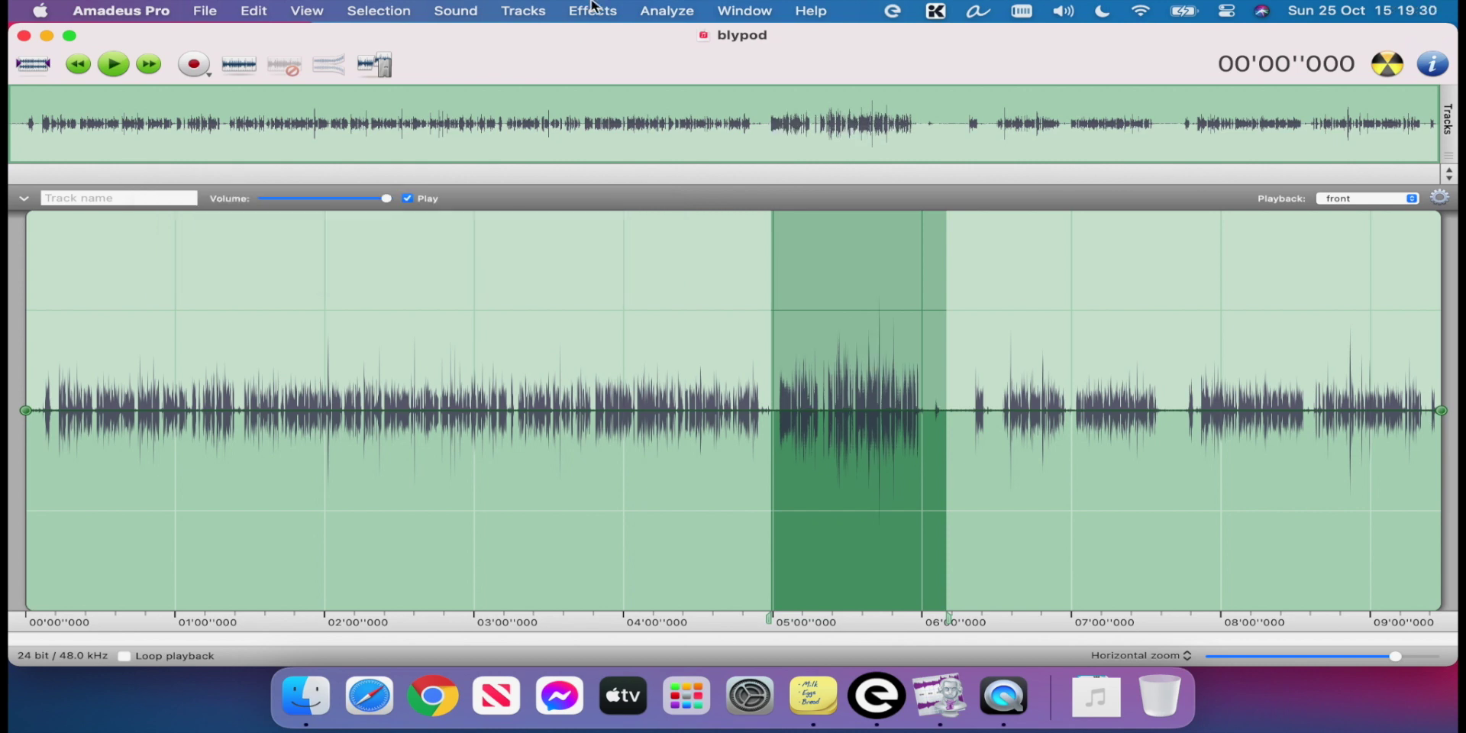
pyautogui.click(594, 9)
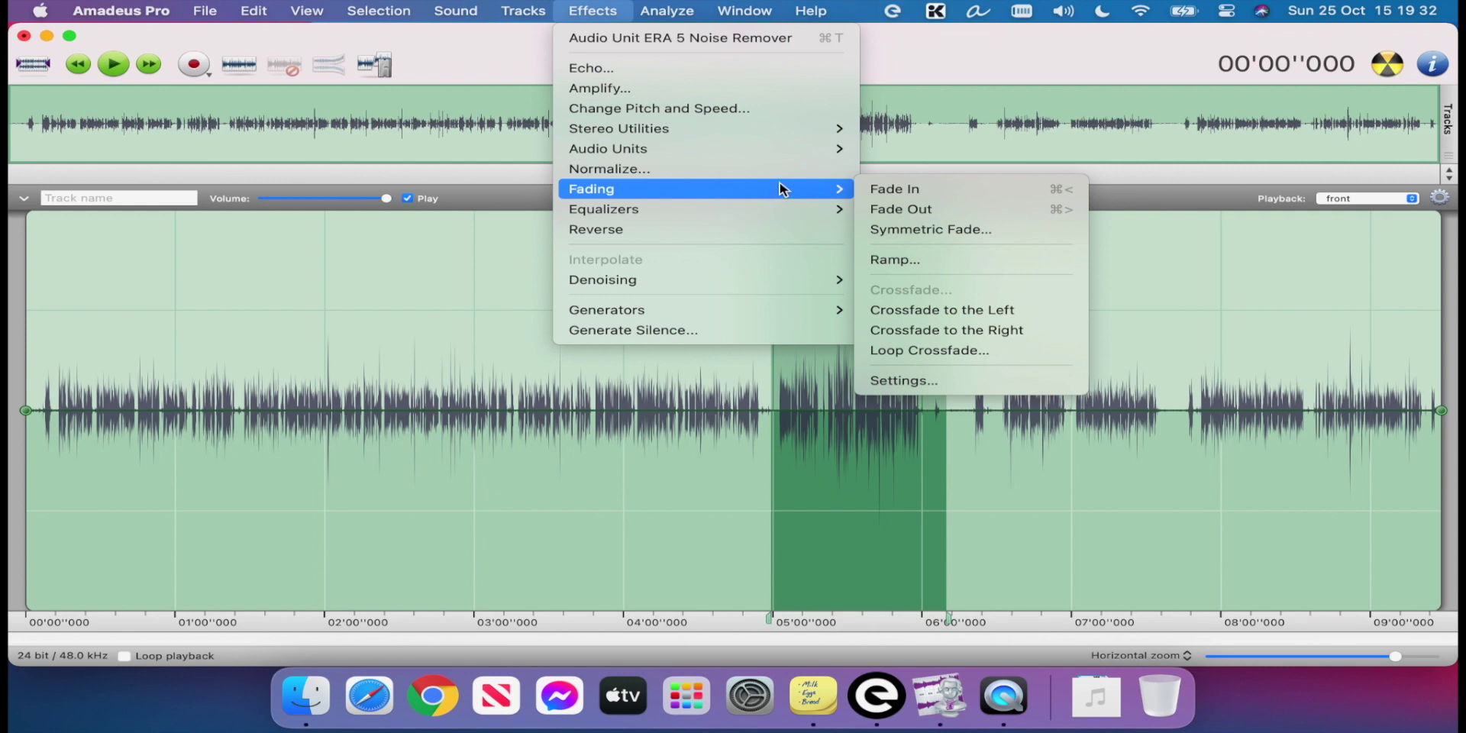
pyautogui.moveTo(818, 153)
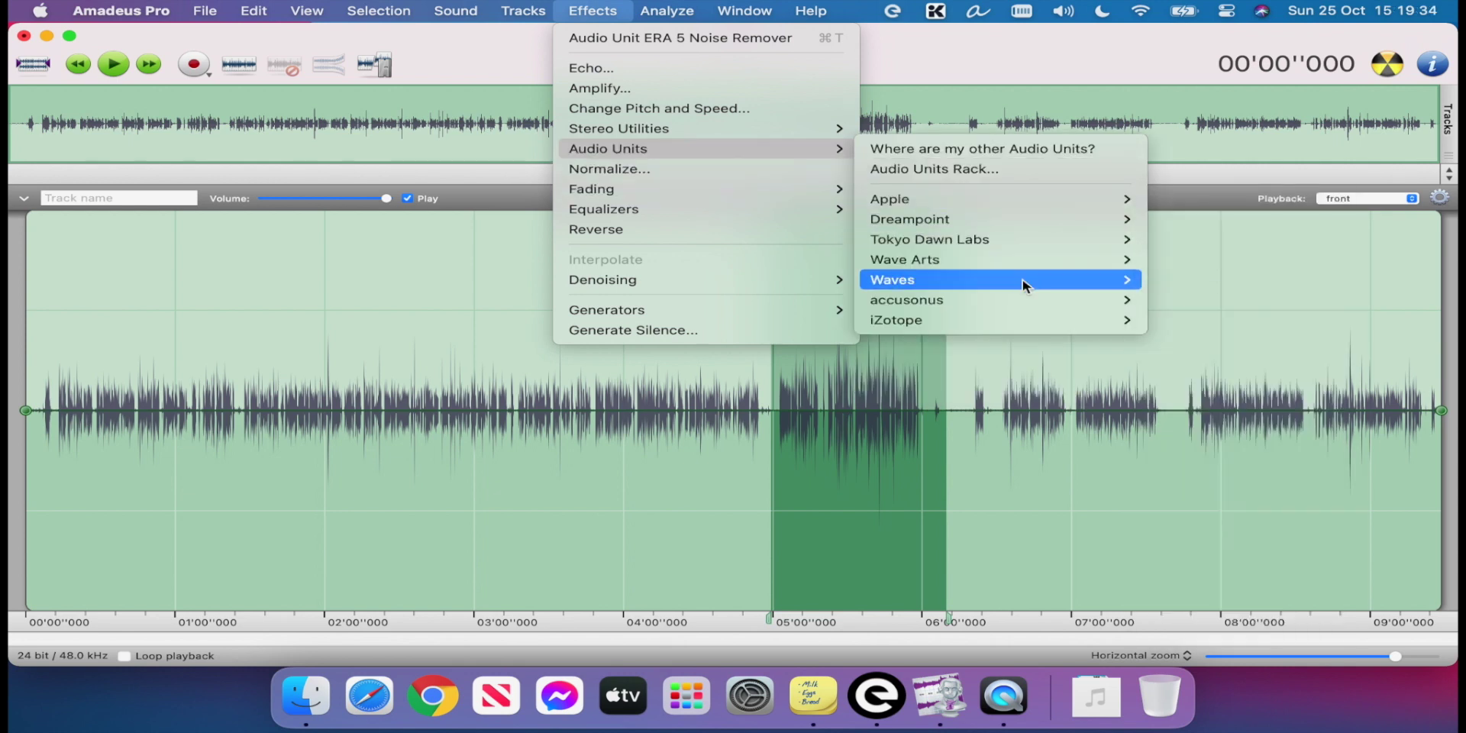
pyautogui.moveTo(1052, 306)
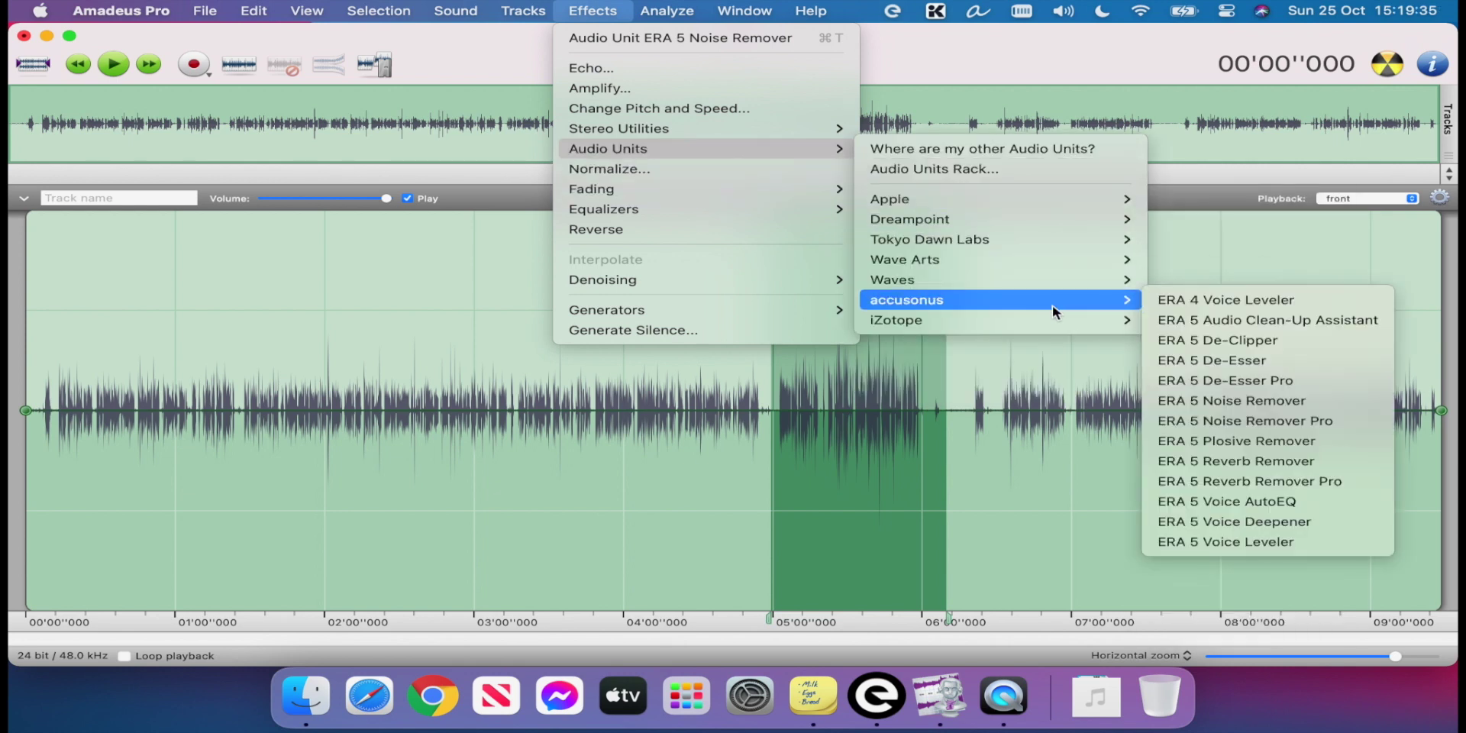
pyautogui.click(1243, 542)
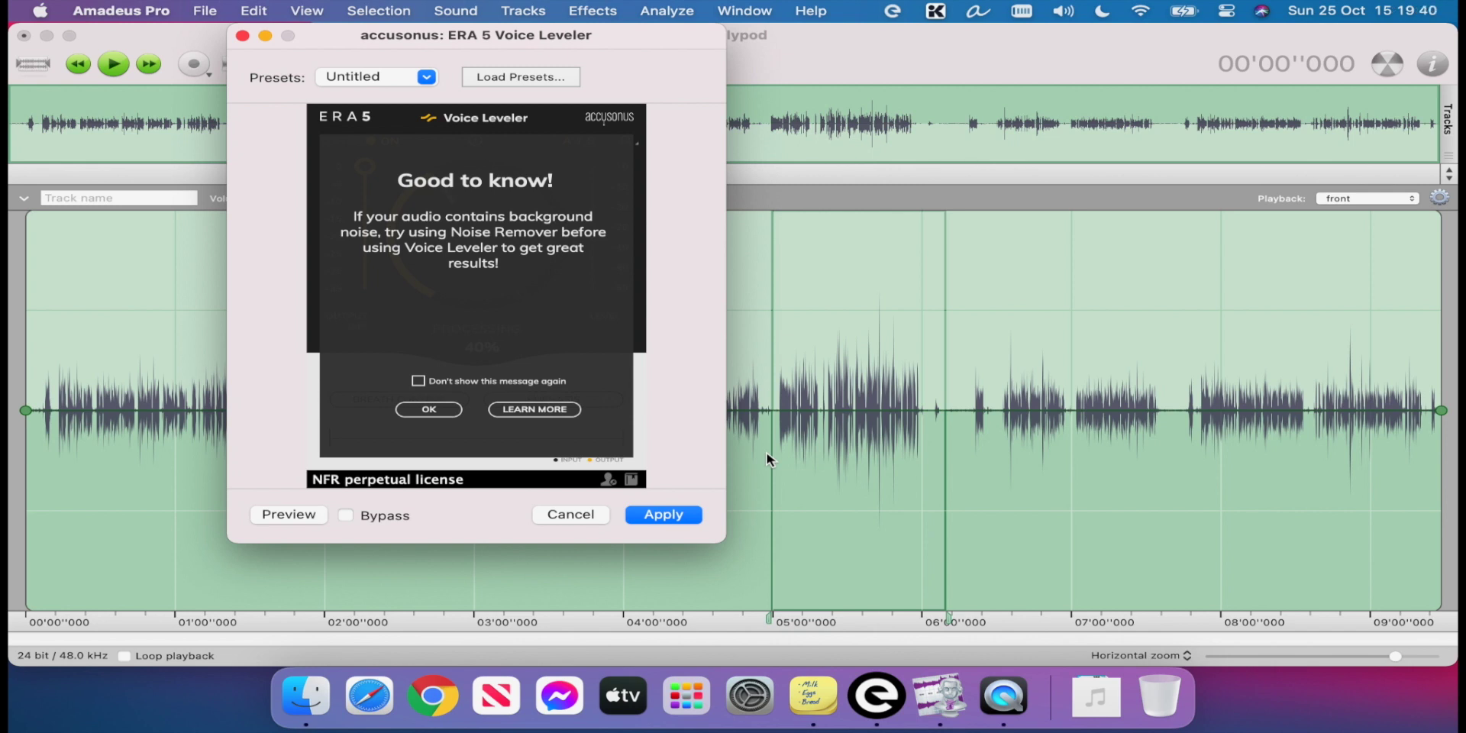
pyautogui.click(561, 510)
# Apply ERA 5 Noise Remover to the selection again with processing at 45%, checking the processing knob's help description
pyautogui.click(593, 11)
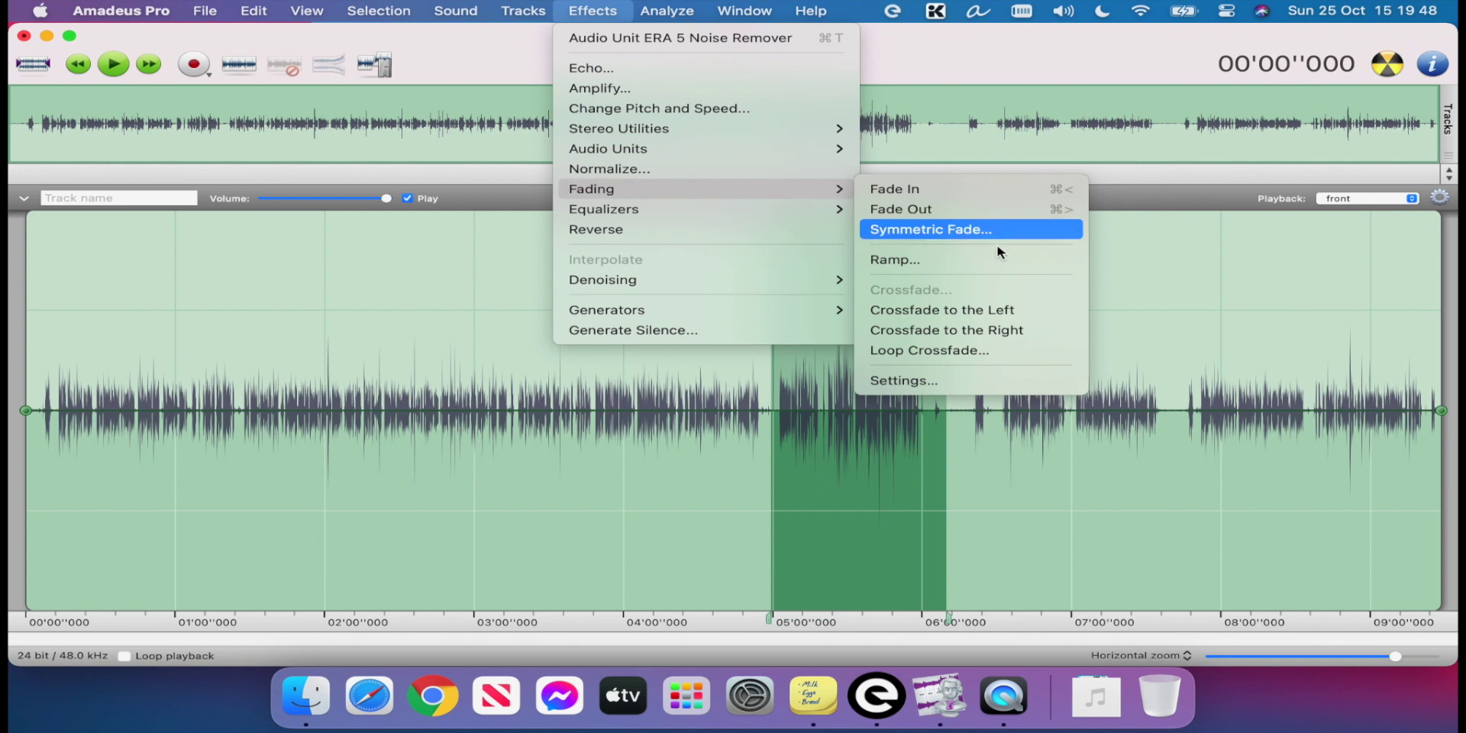
pyautogui.moveTo(801, 148)
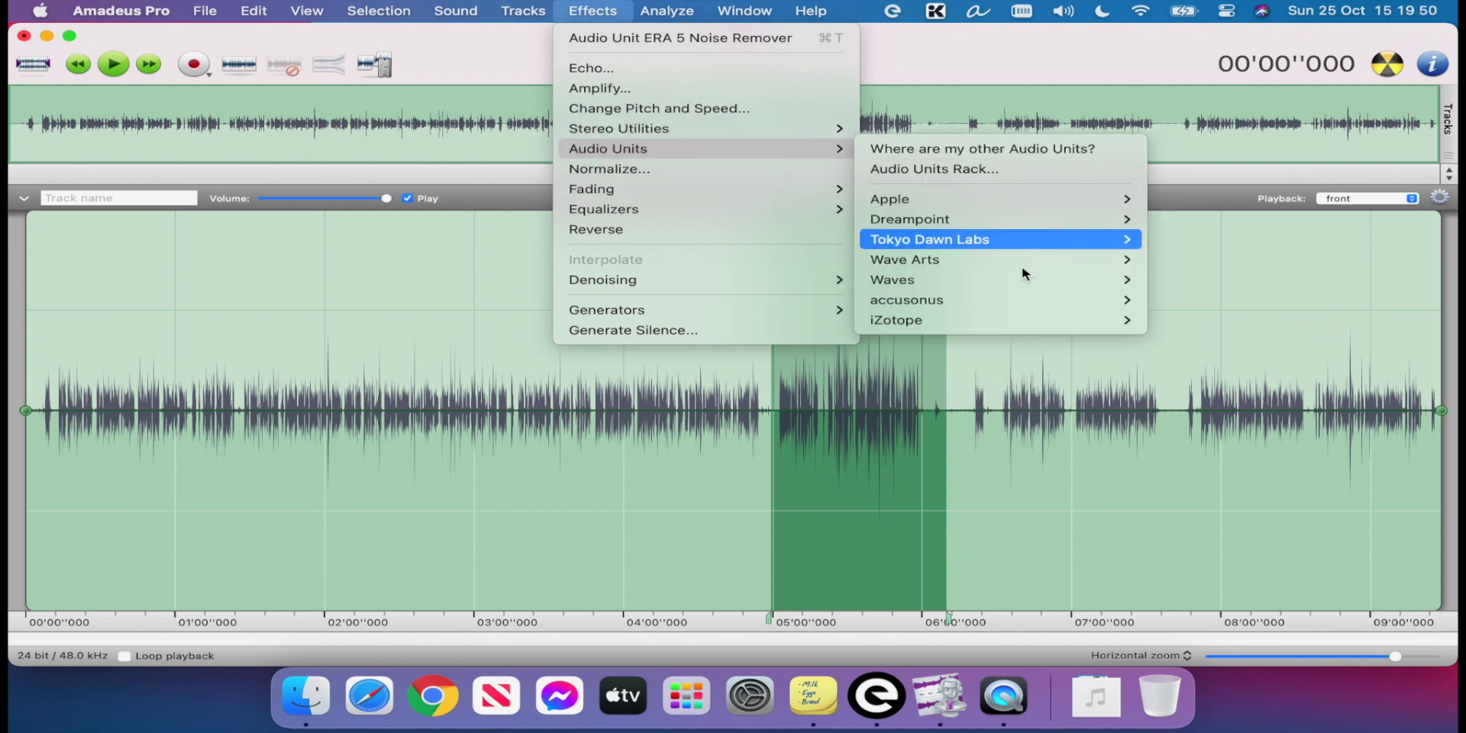
pyautogui.moveTo(1040, 309)
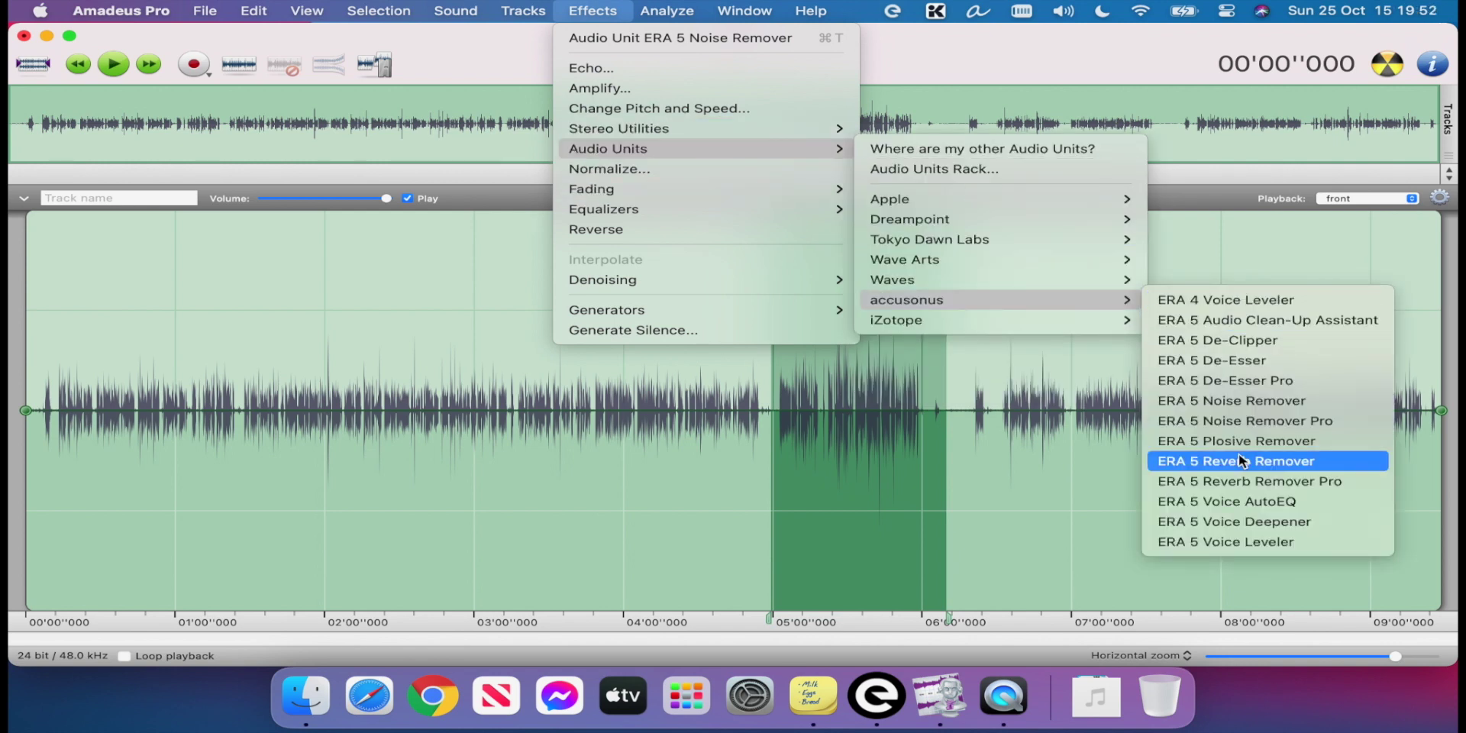
pyautogui.click(1256, 400)
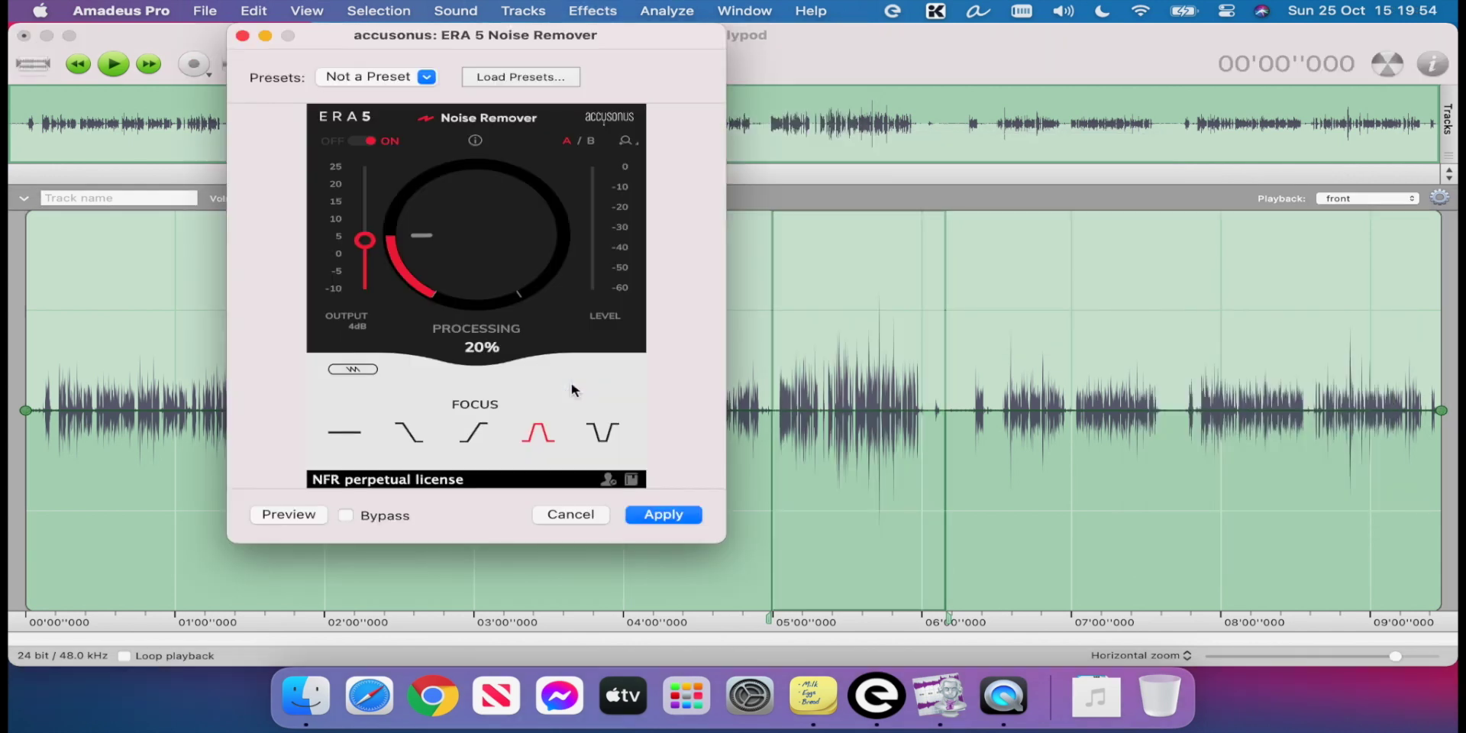
pyautogui.moveTo(410, 308); pyautogui.dragTo(462, 187)
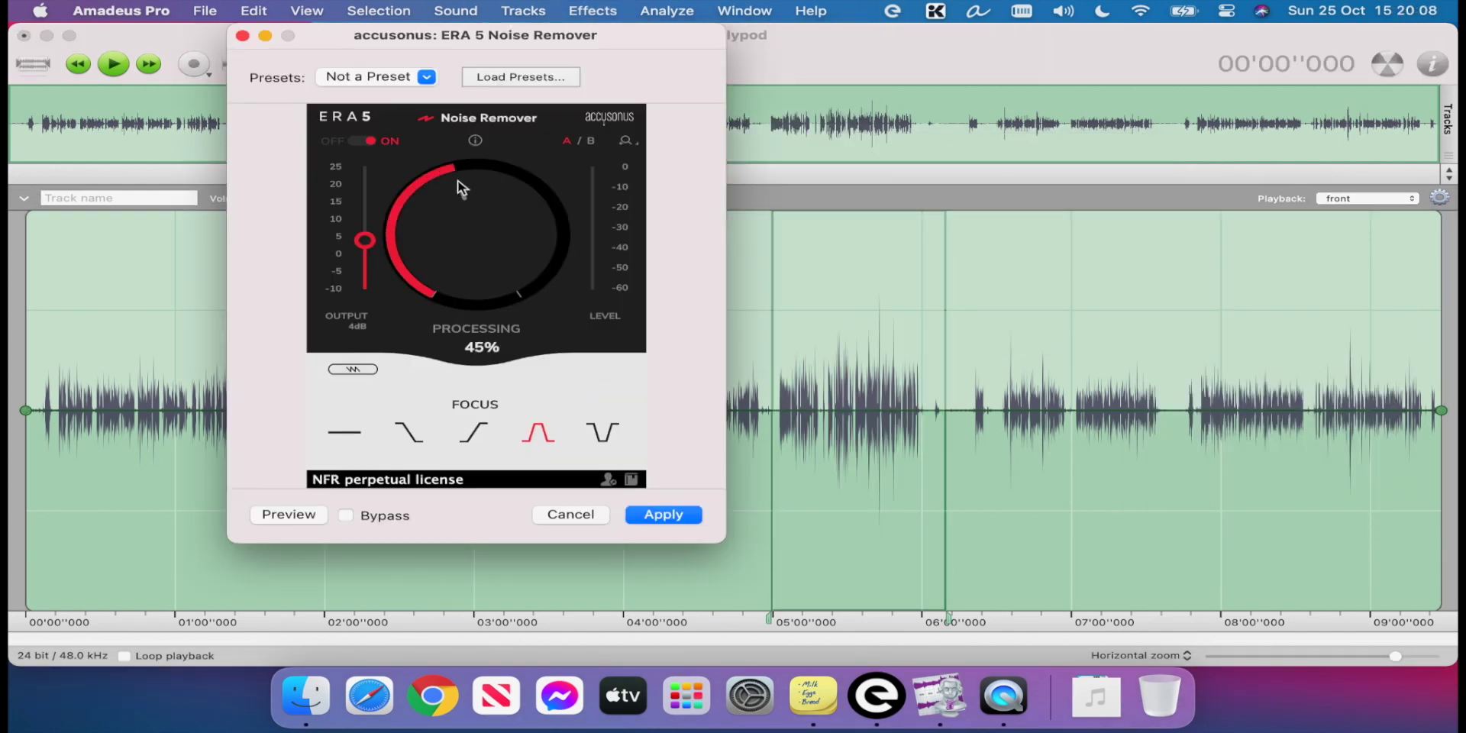
pyautogui.click(476, 142)
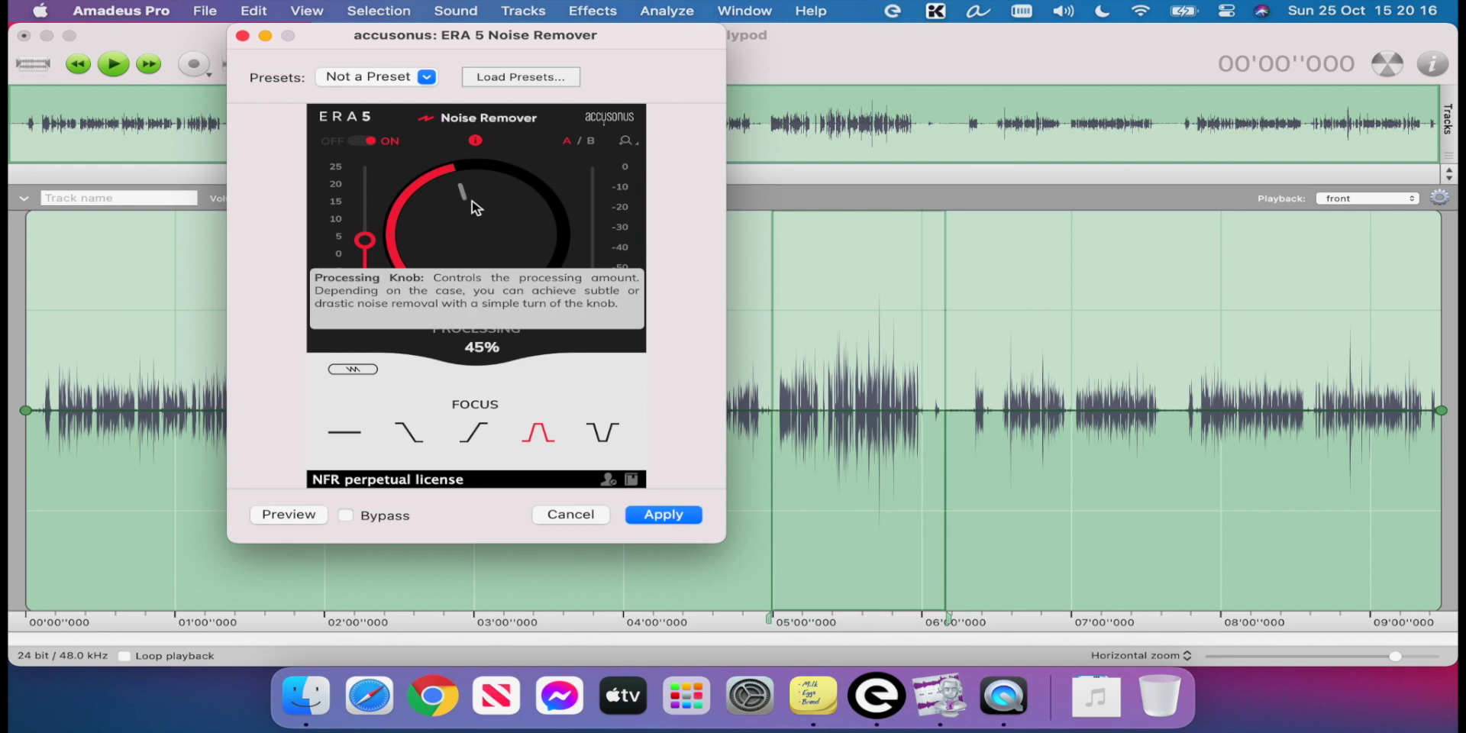
pyautogui.click(475, 141)
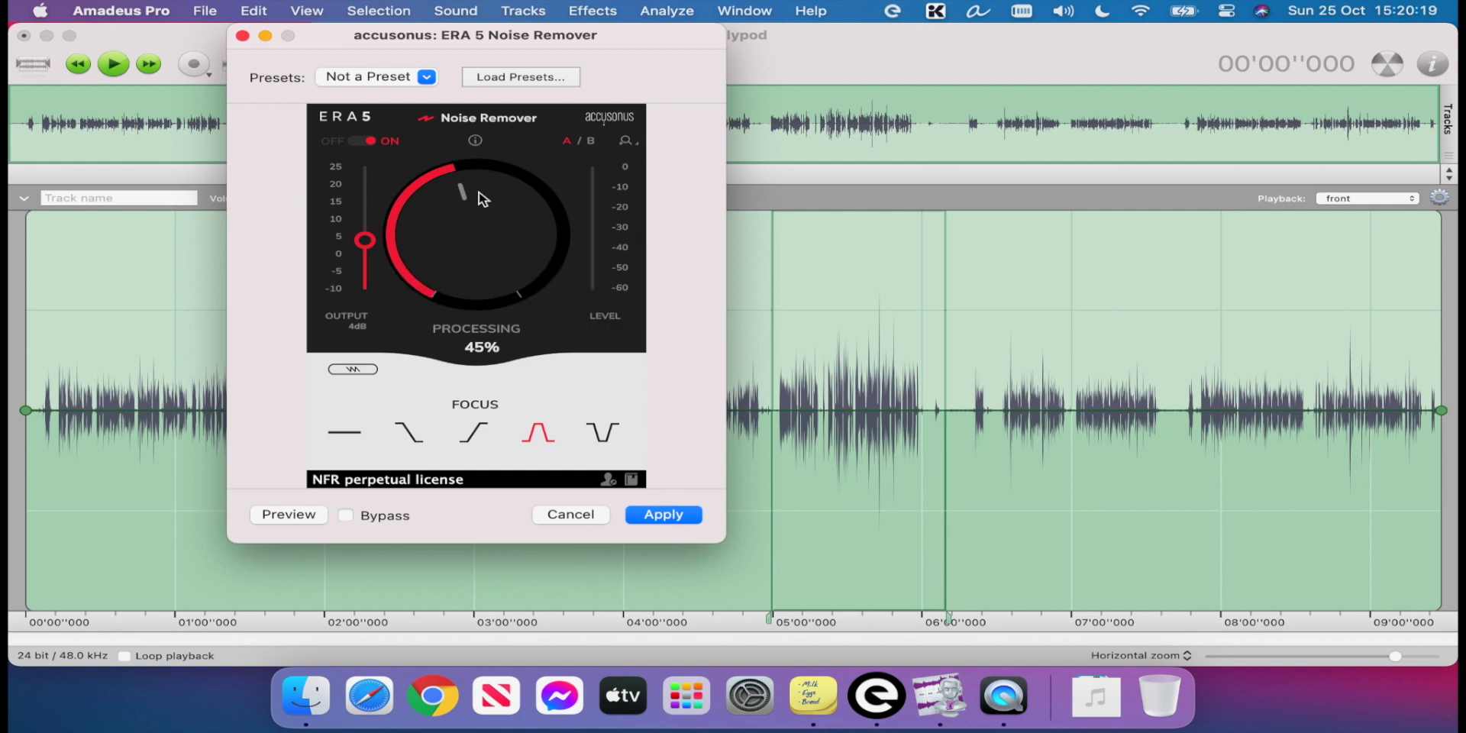
pyautogui.click(675, 515)
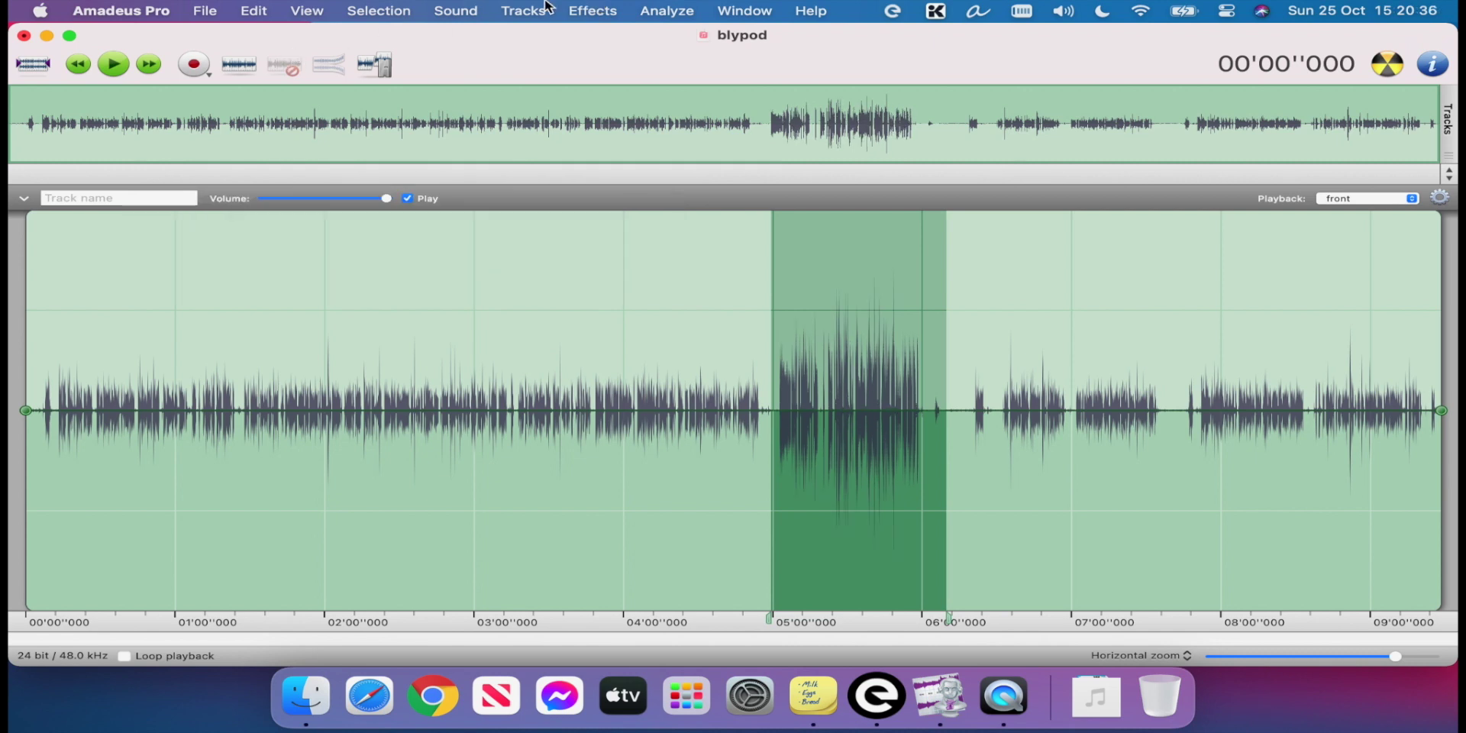
# Open accusonus ERA 5 Voice Leveler for the selected audio and dismiss its introductory tip
pyautogui.click(582, 9)
pyautogui.moveTo(736, 150)
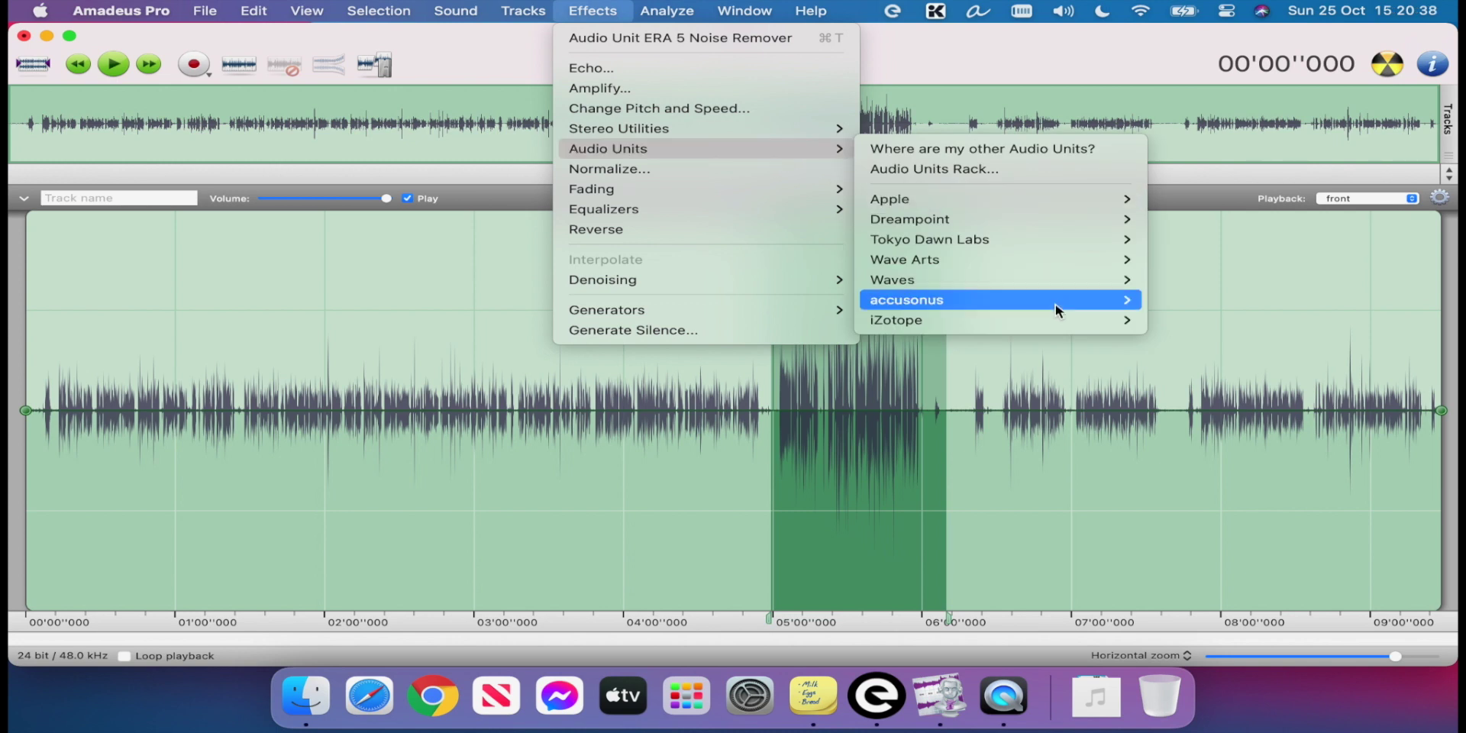
pyautogui.moveTo(1053, 260)
pyautogui.moveTo(1100, 301)
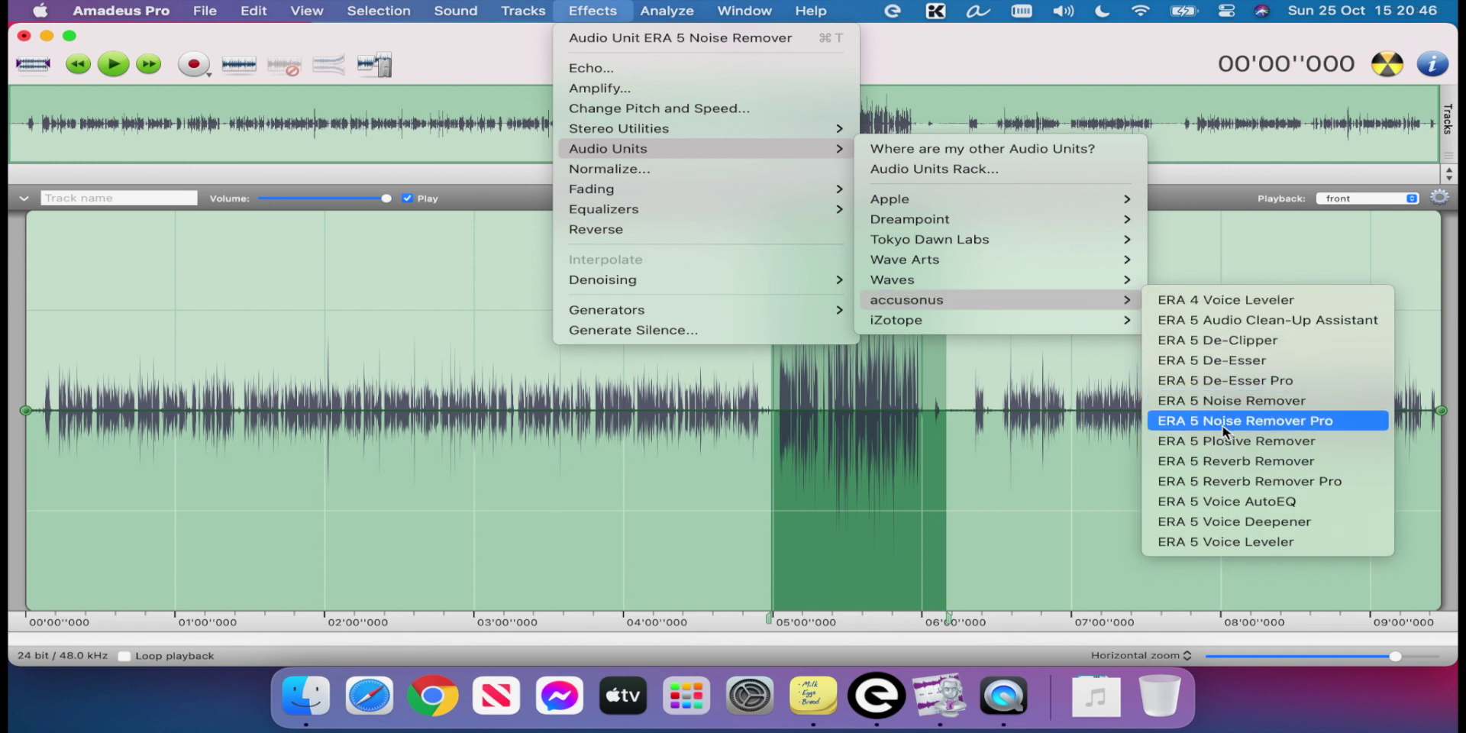
pyautogui.click(1227, 542)
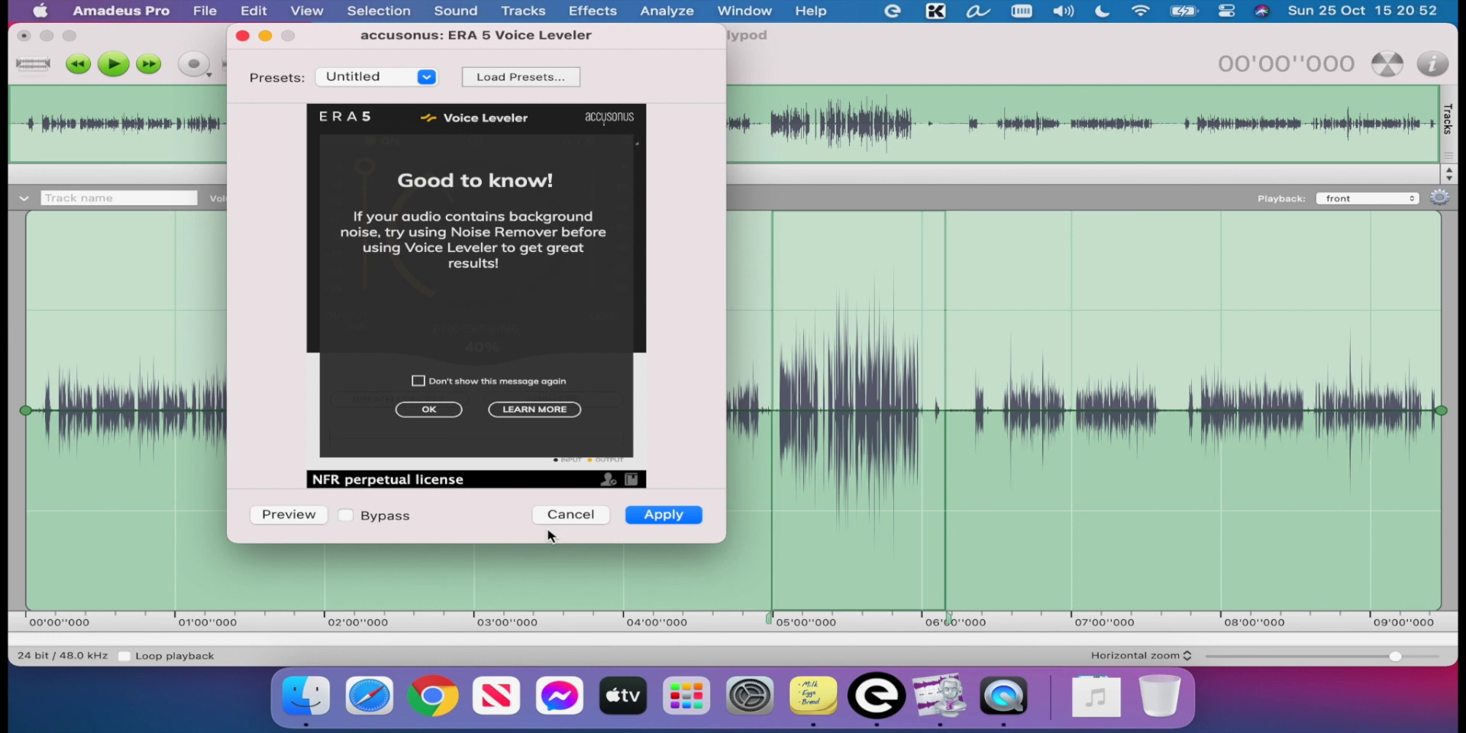
pyautogui.click(432, 411)
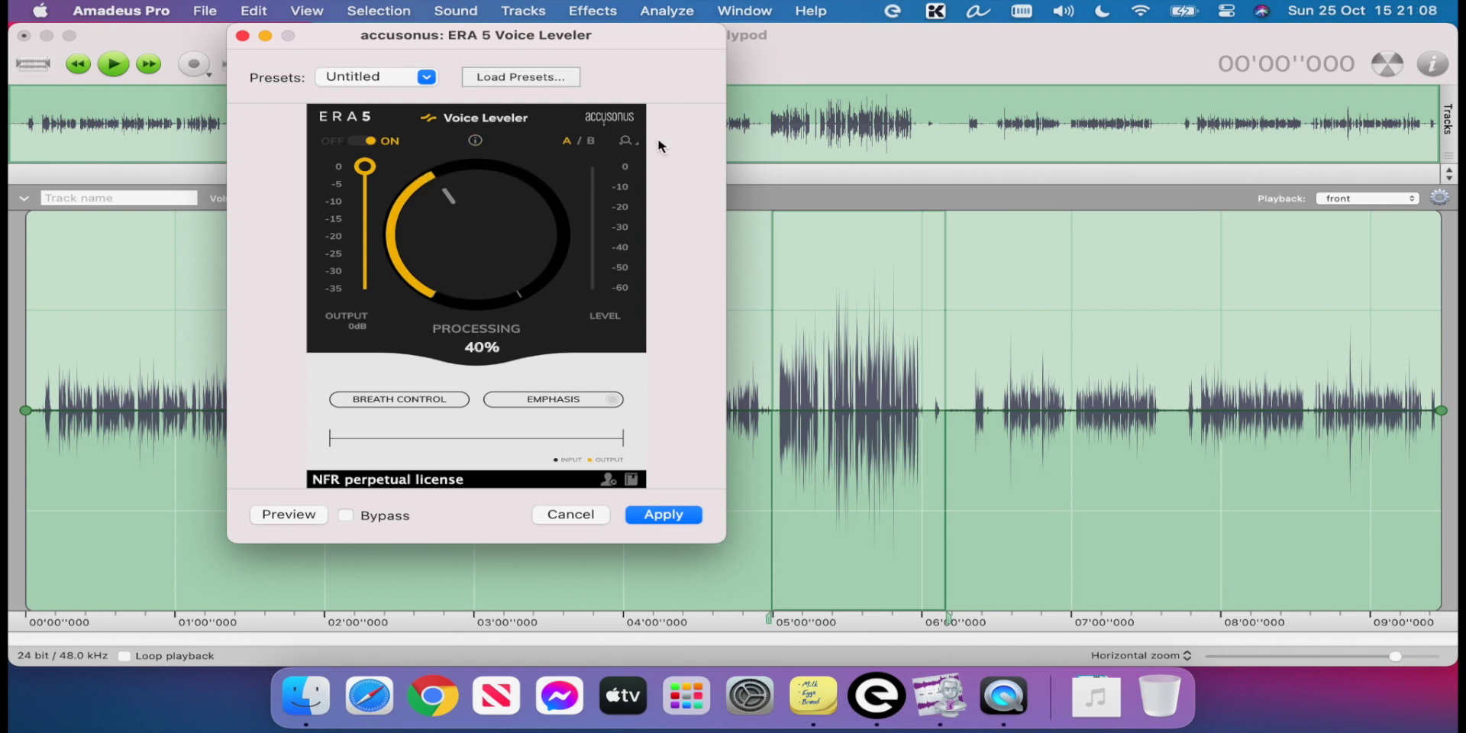
# Preview the Voice Leveler on the selection with Breath Control off
pyautogui.click(426, 399)
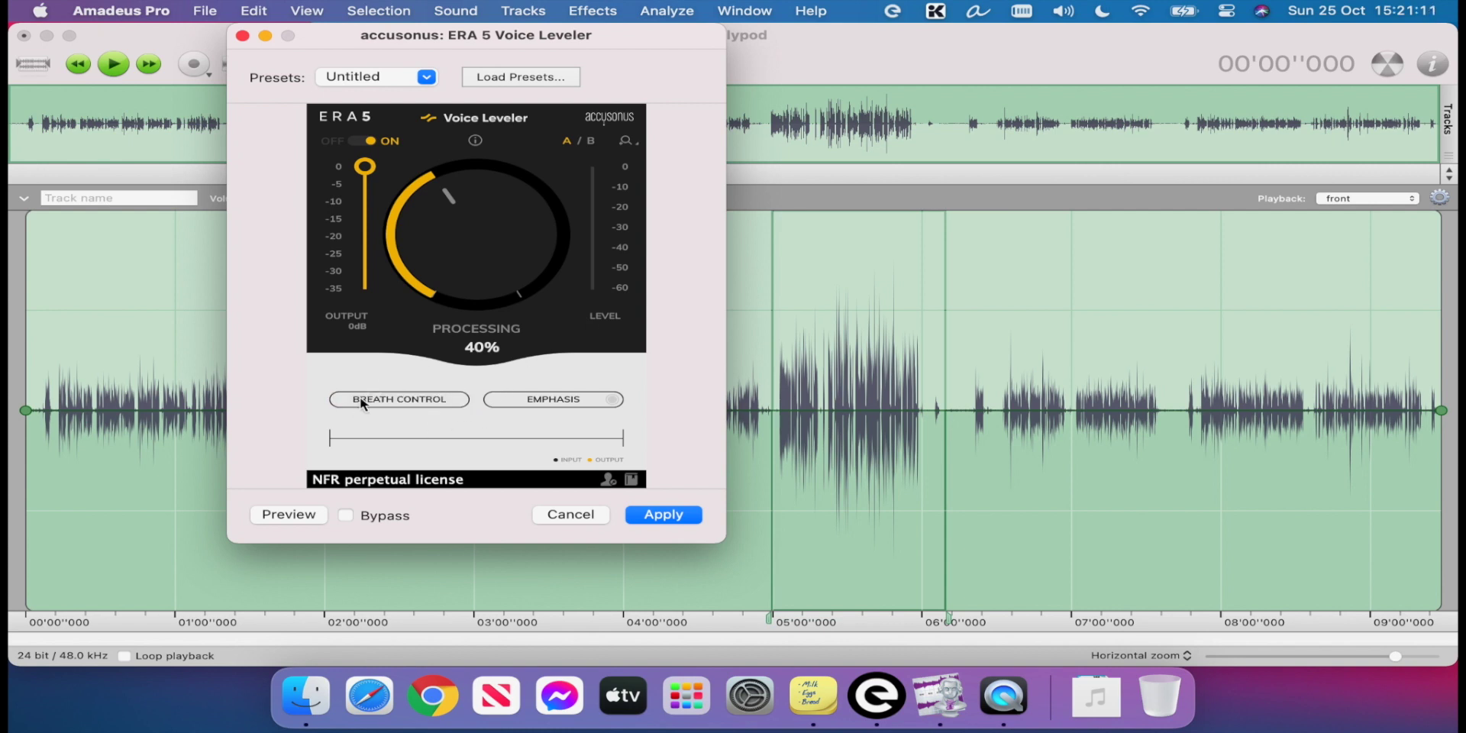
pyautogui.click(413, 401)
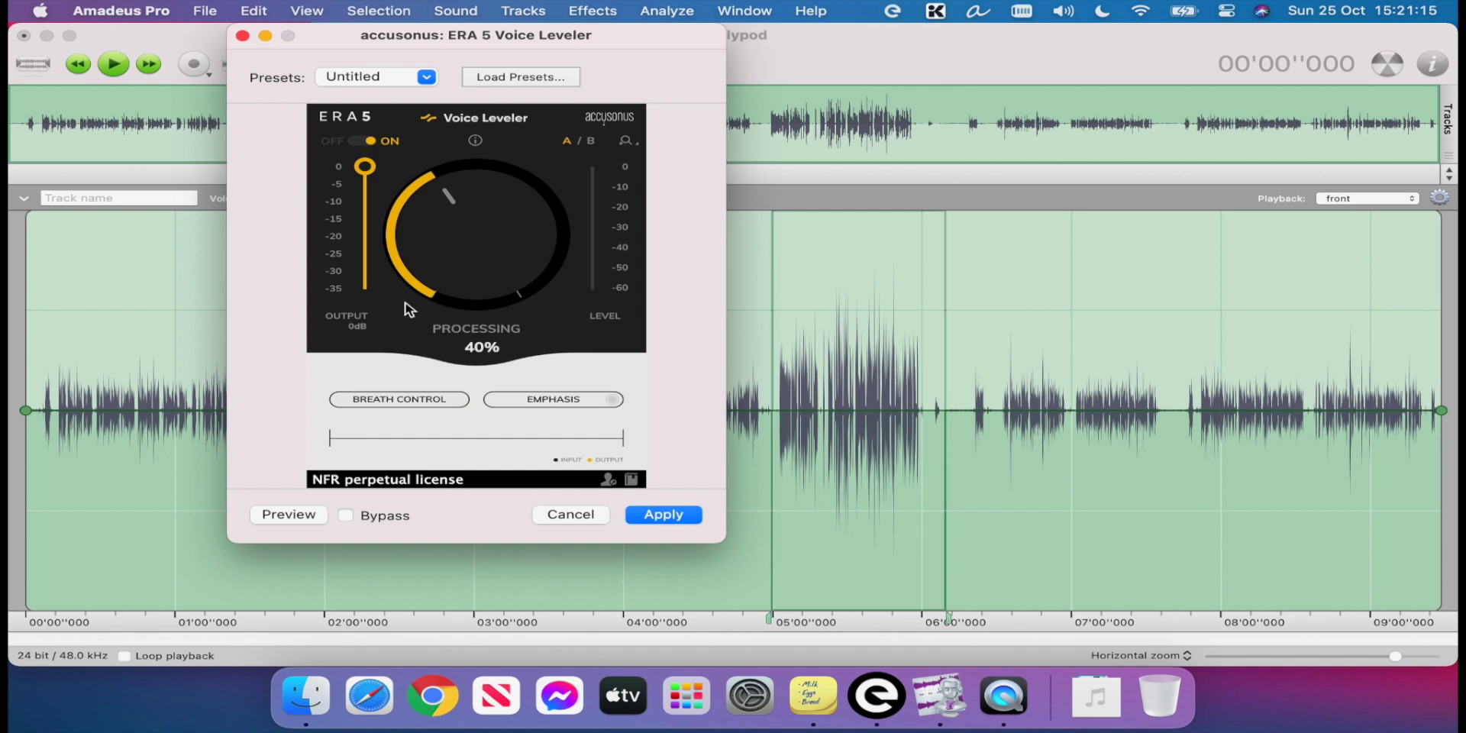
pyautogui.click(290, 514)
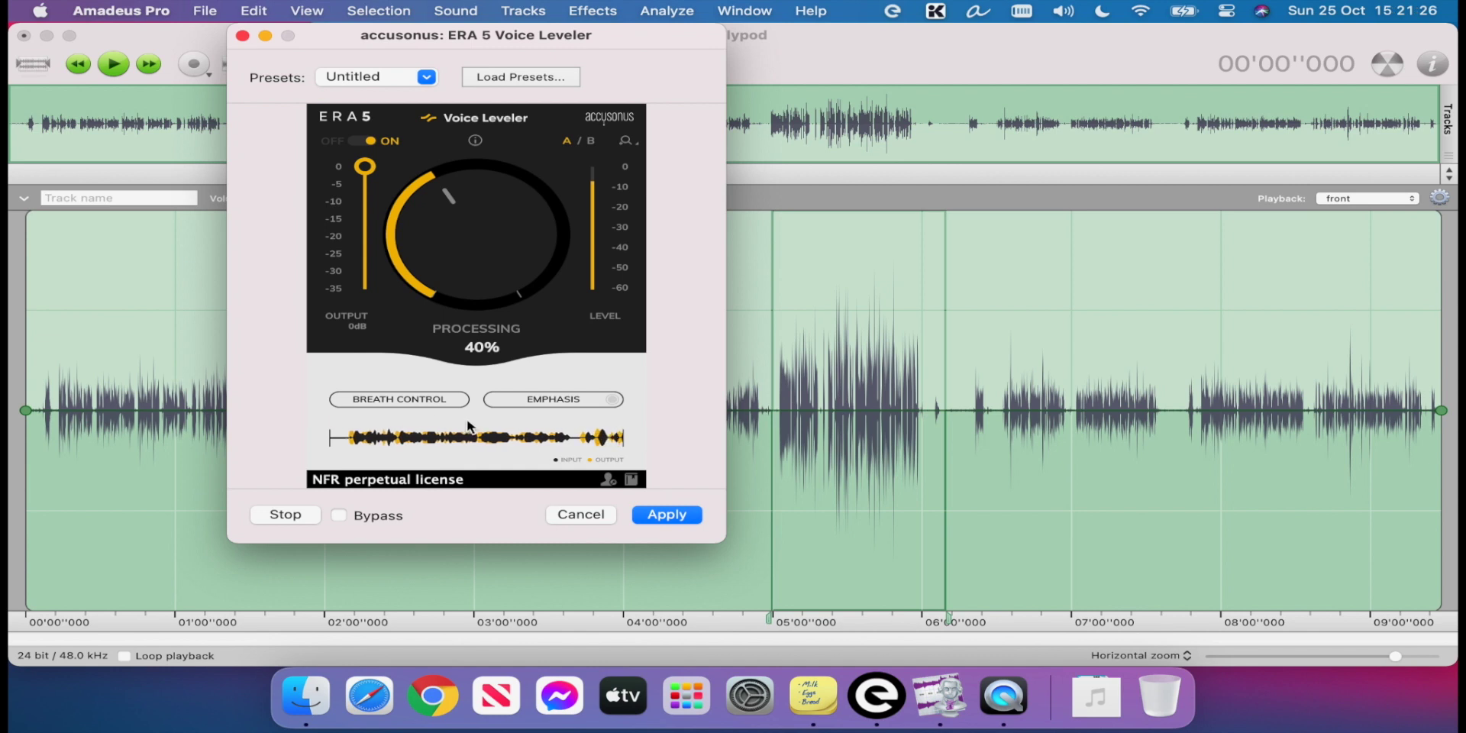
pyautogui.click(286, 513)
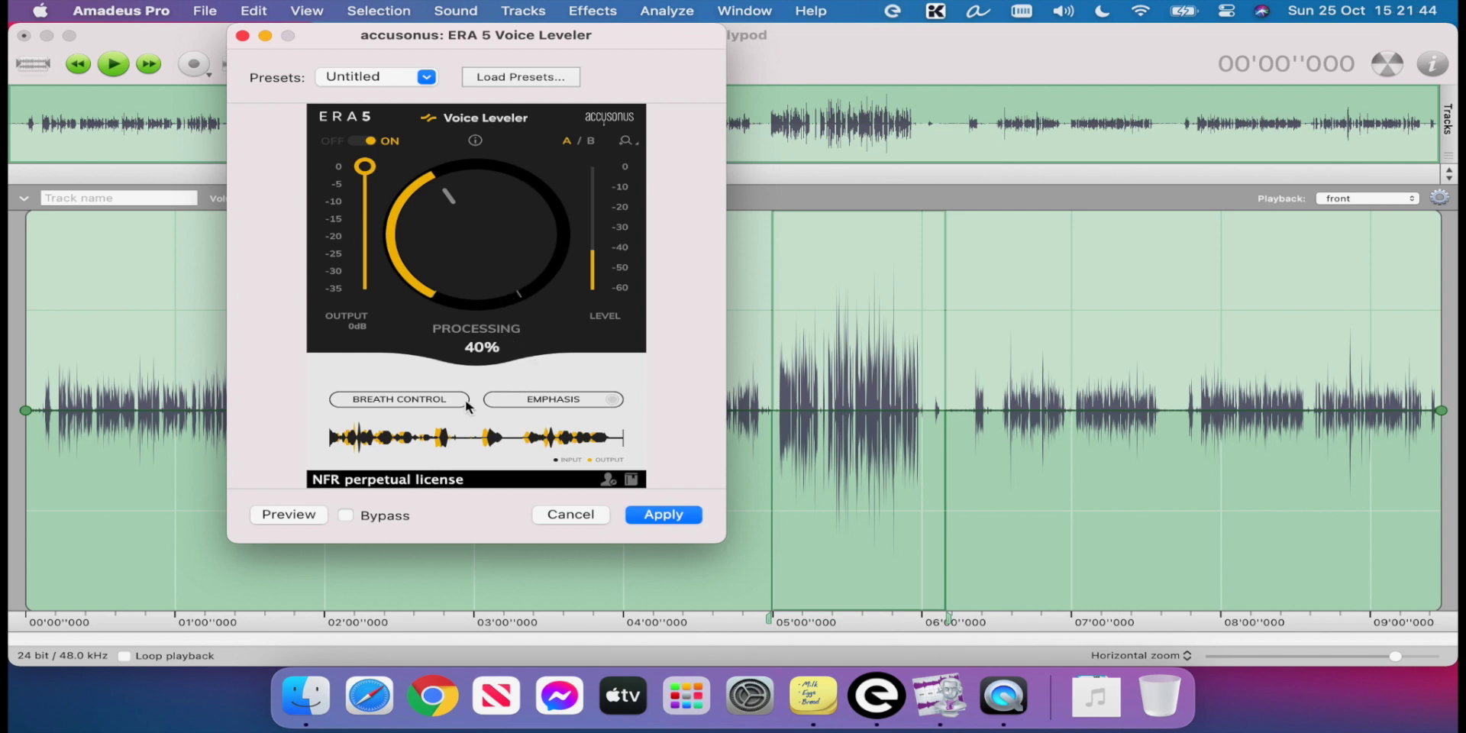
# Enable Breath Control in Voice Leveler, preview the result, and apply the effect to the selection
pyautogui.click(430, 404)
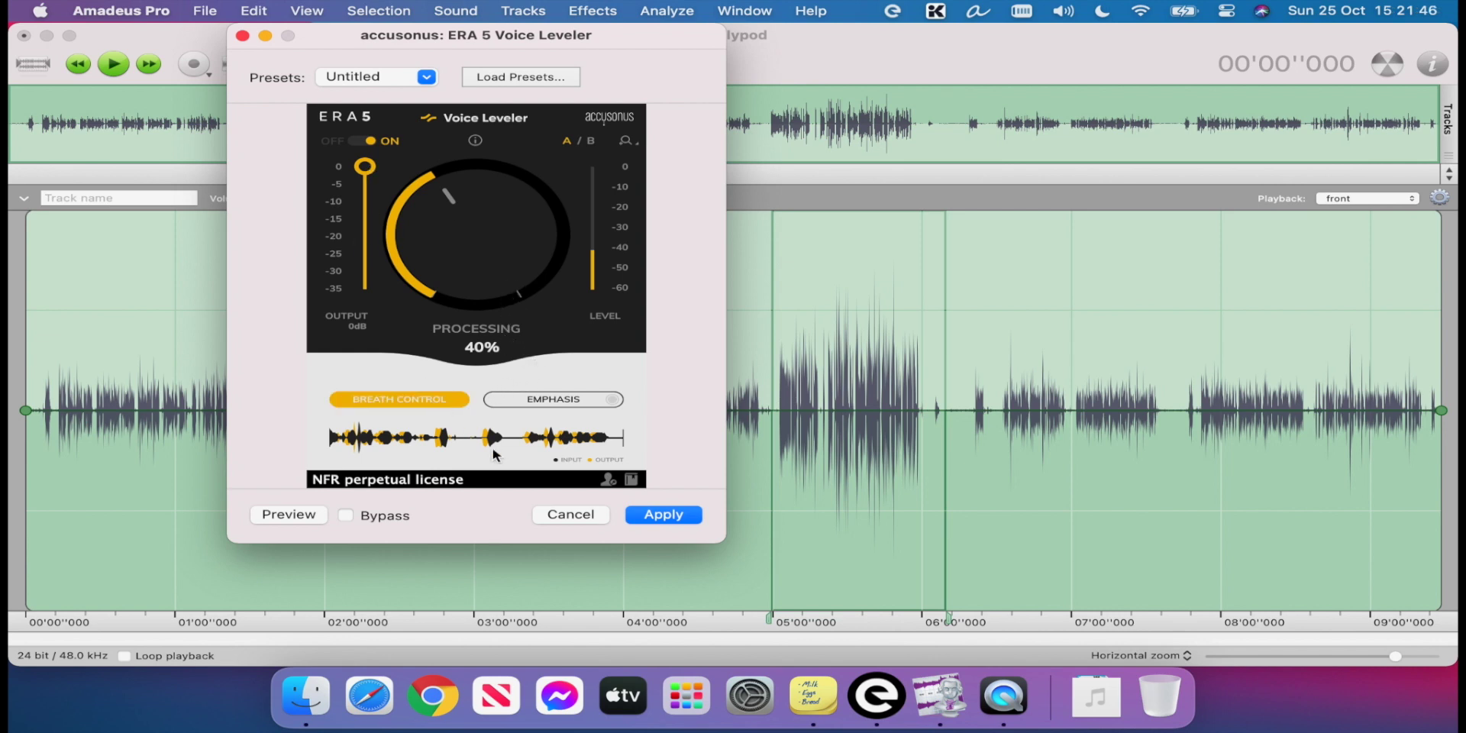
pyautogui.click(313, 519)
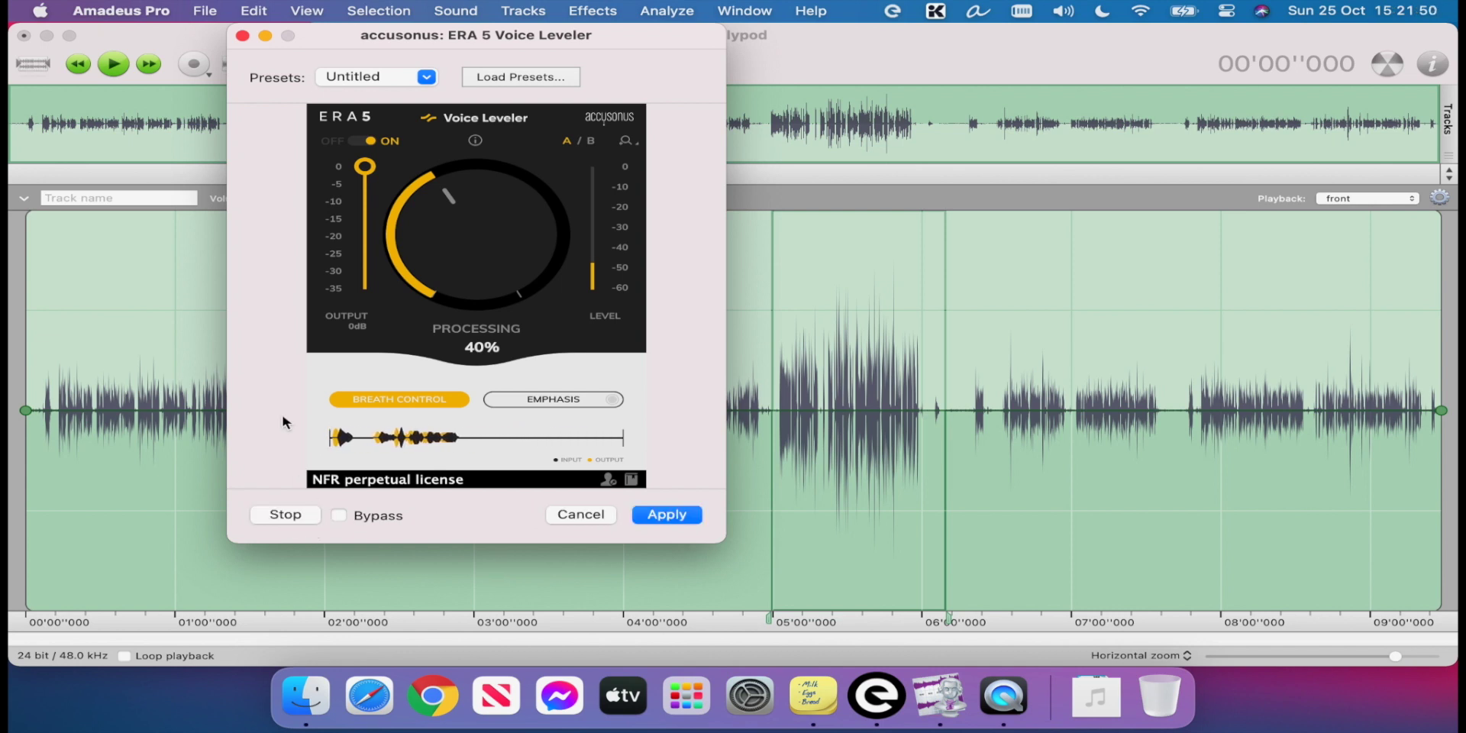
pyautogui.click(280, 516)
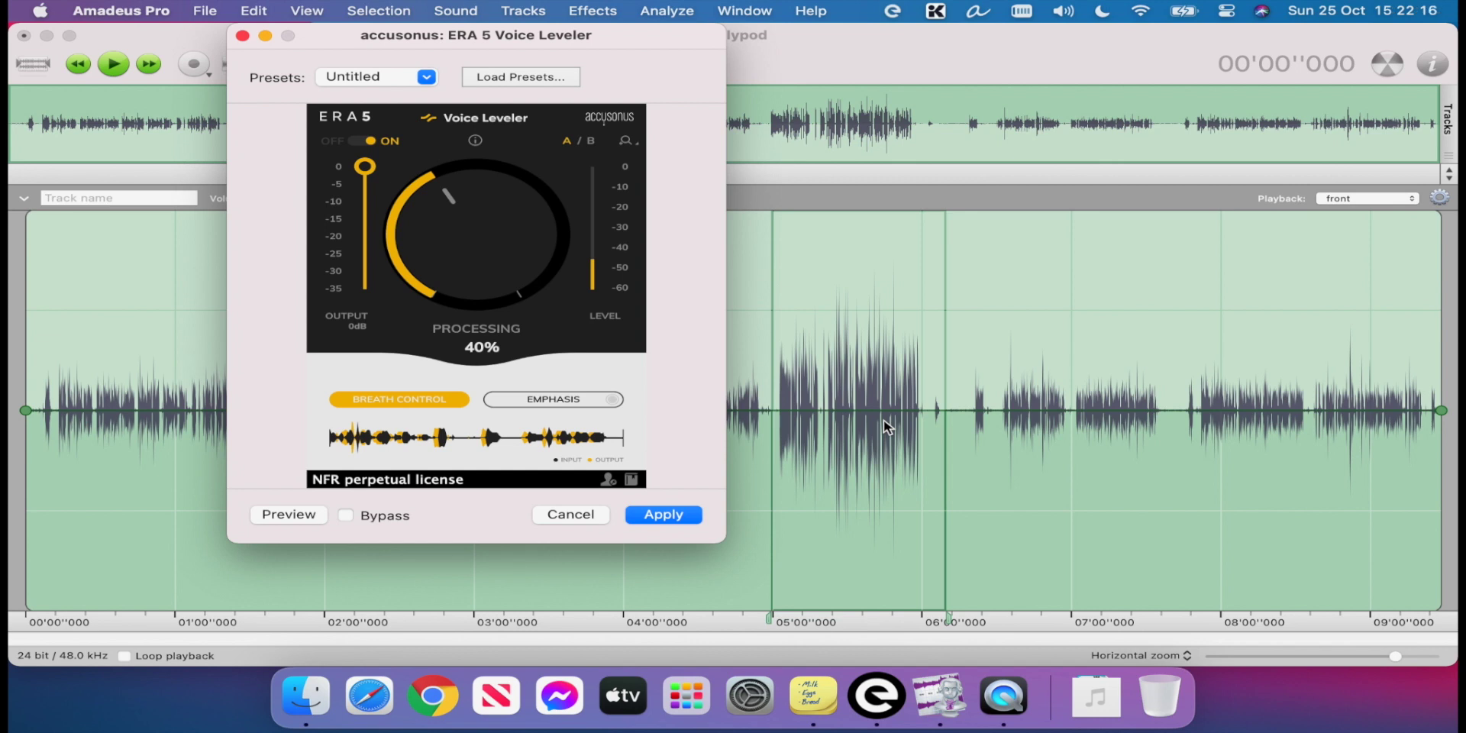
pyautogui.click(662, 515)
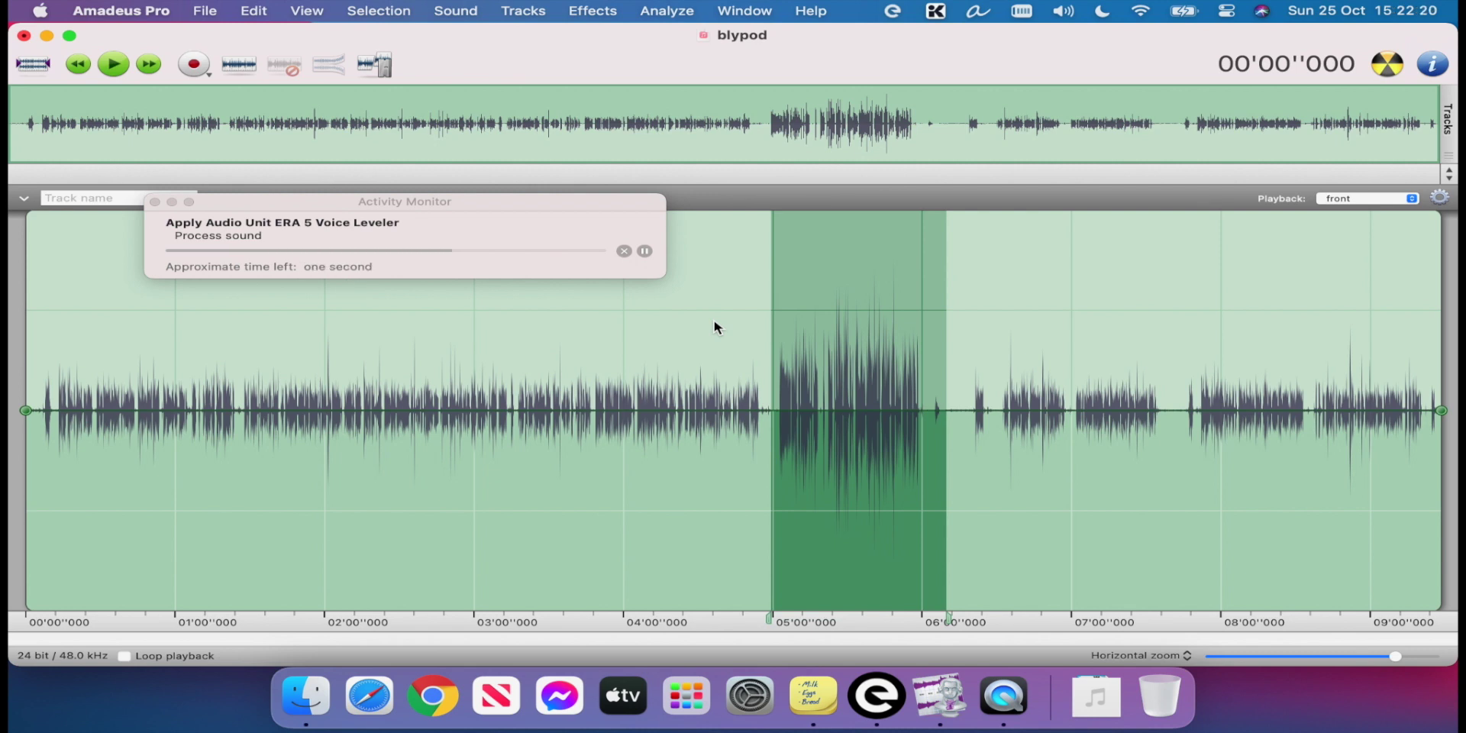
# Open accusonus ERA 5 Voice Deepener for the selected audio
pyautogui.click(569, 9)
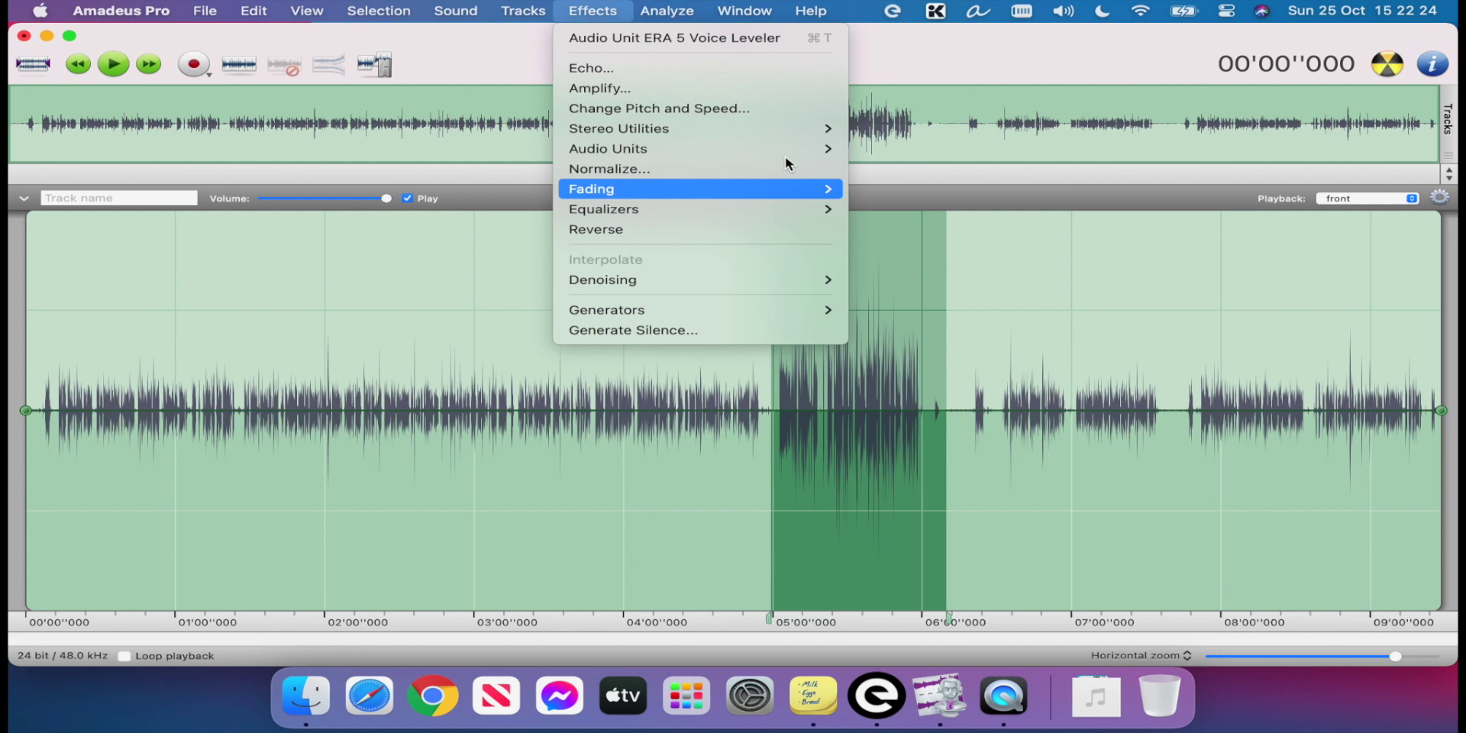
pyautogui.moveTo(801, 156)
pyautogui.moveTo(1032, 304)
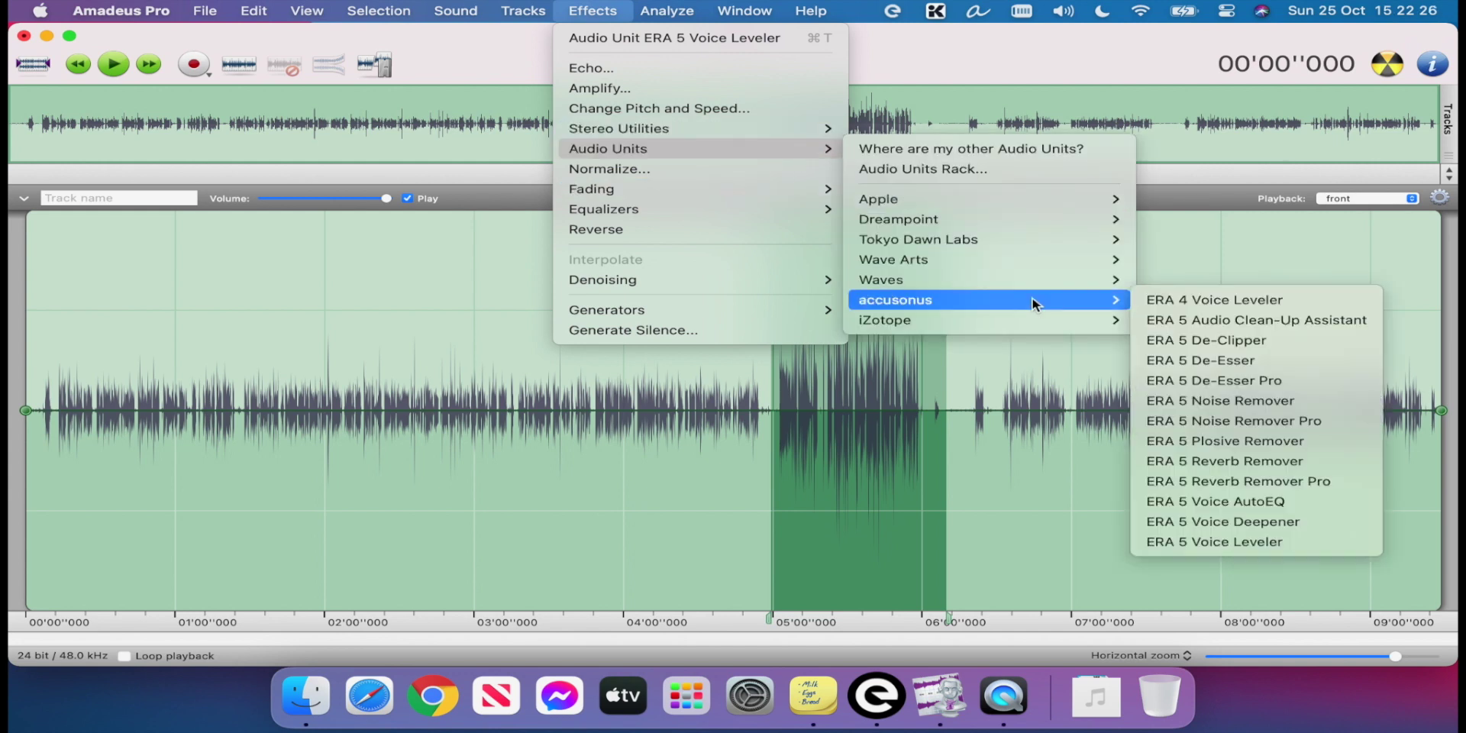
pyautogui.click(1195, 525)
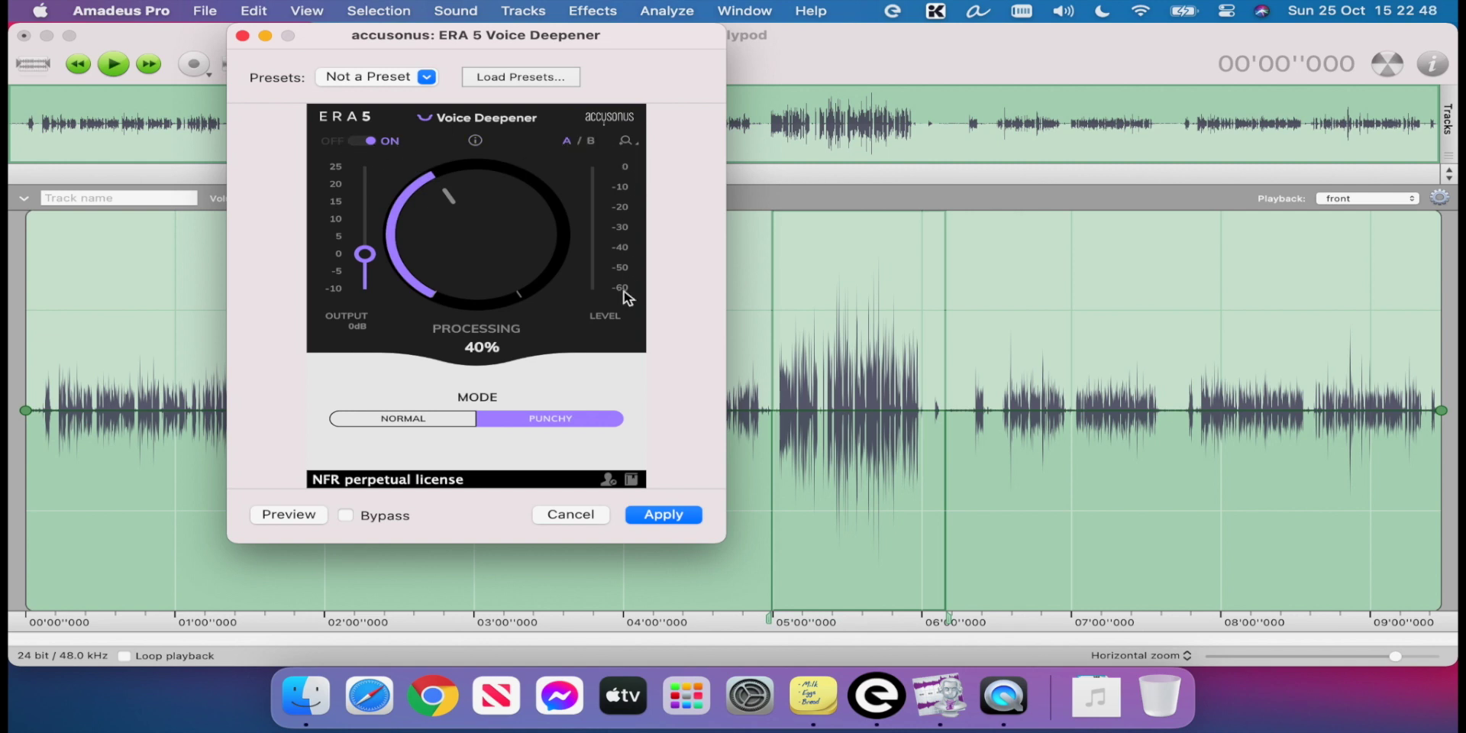
# Compare the Voice Deepener's Normal and Punchy modes by previewing the selection in each
pyautogui.click(441, 424)
pyautogui.click(603, 426)
pyautogui.click(419, 419)
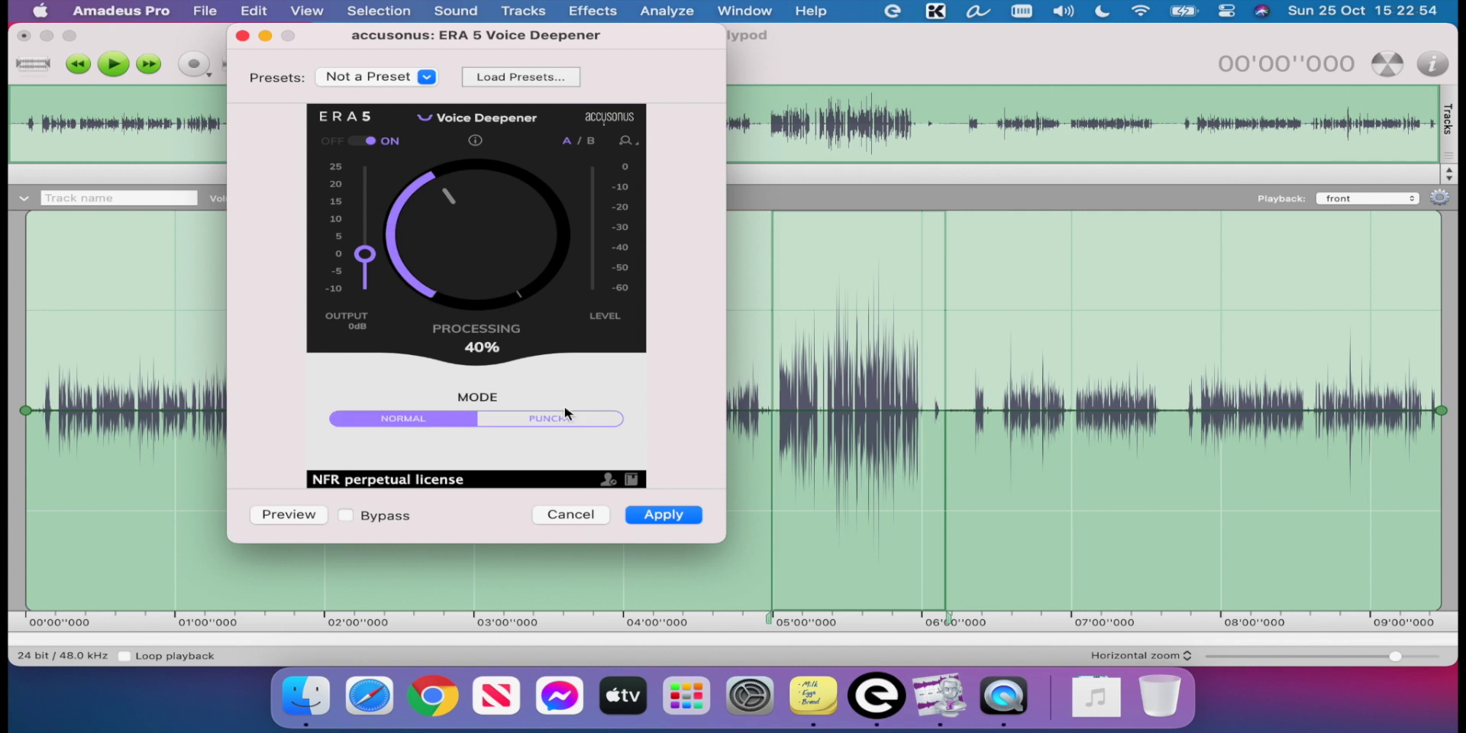
pyautogui.click(313, 515)
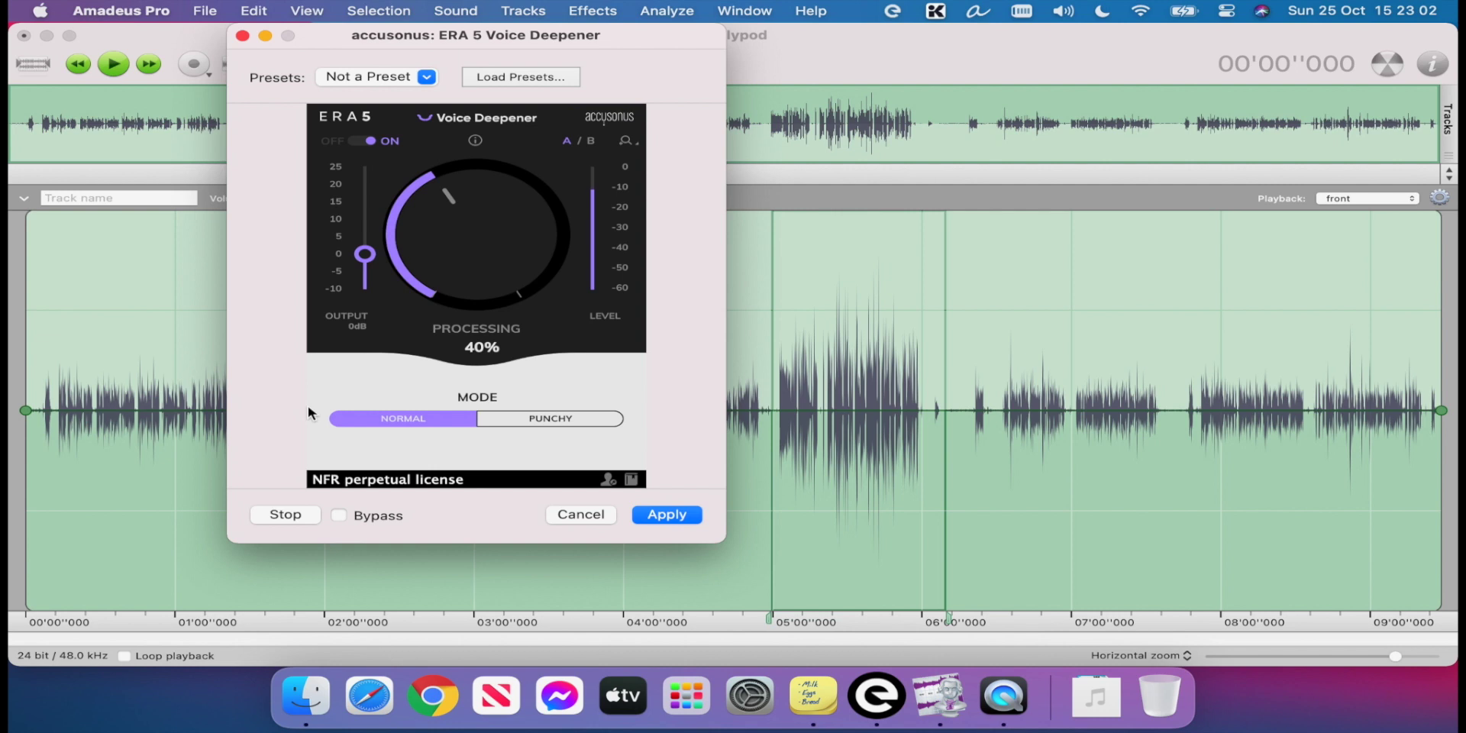
pyautogui.click(294, 516)
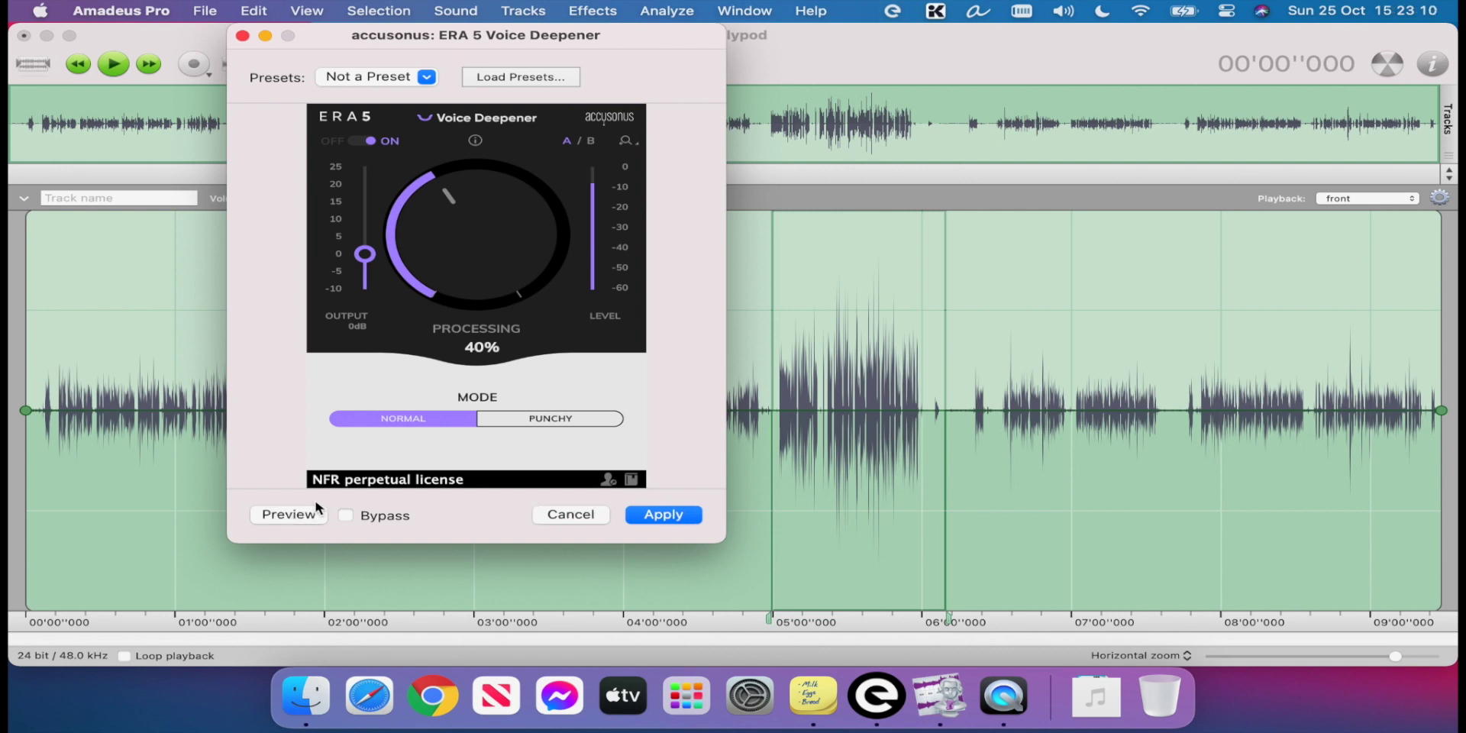
pyautogui.click(547, 419)
pyautogui.click(301, 515)
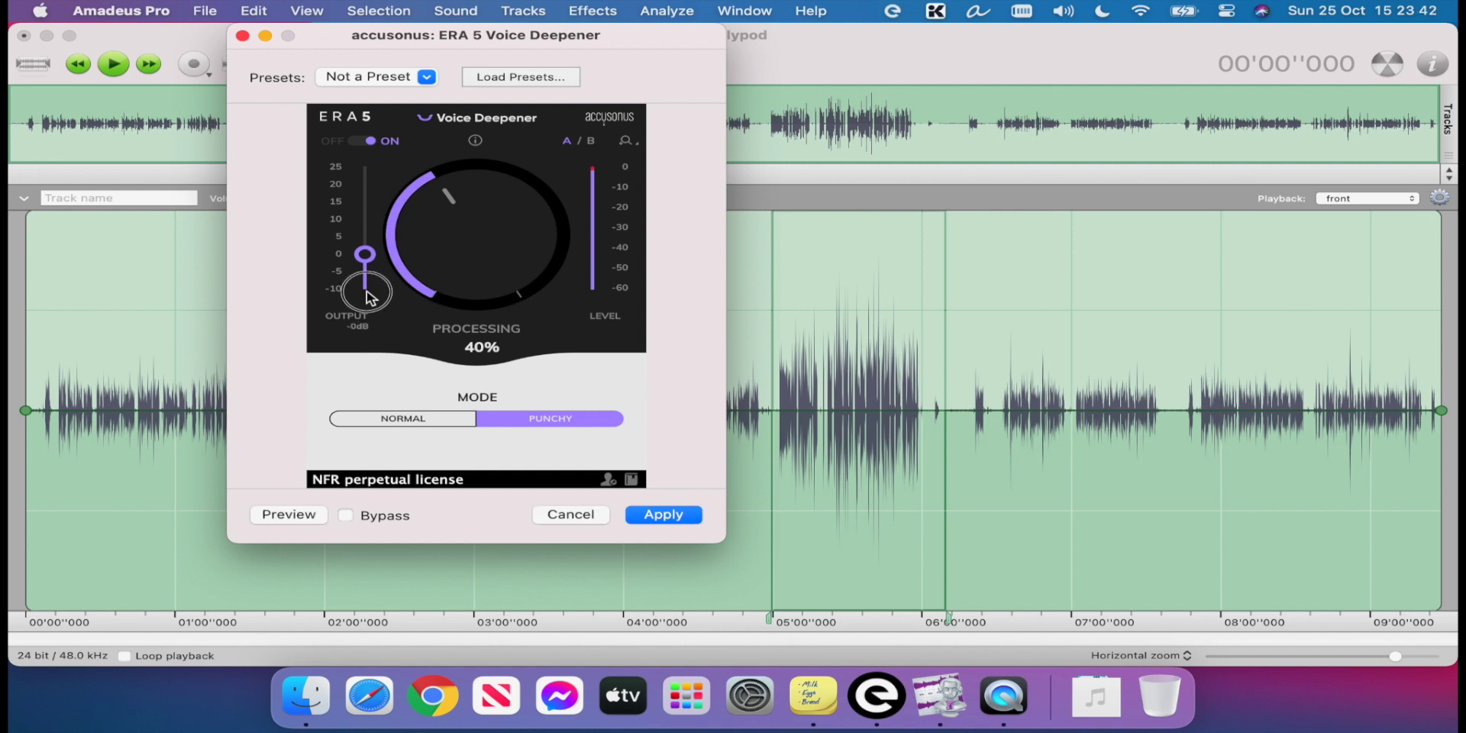
# Set the Voice Deepener processing to 60% and preview it in Punchy mode
pyautogui.moveTo(432, 177); pyautogui.dragTo(538, 180)
pyautogui.moveTo(440, 199); pyautogui.dragTo(685, 173)
pyautogui.click(481, 348)
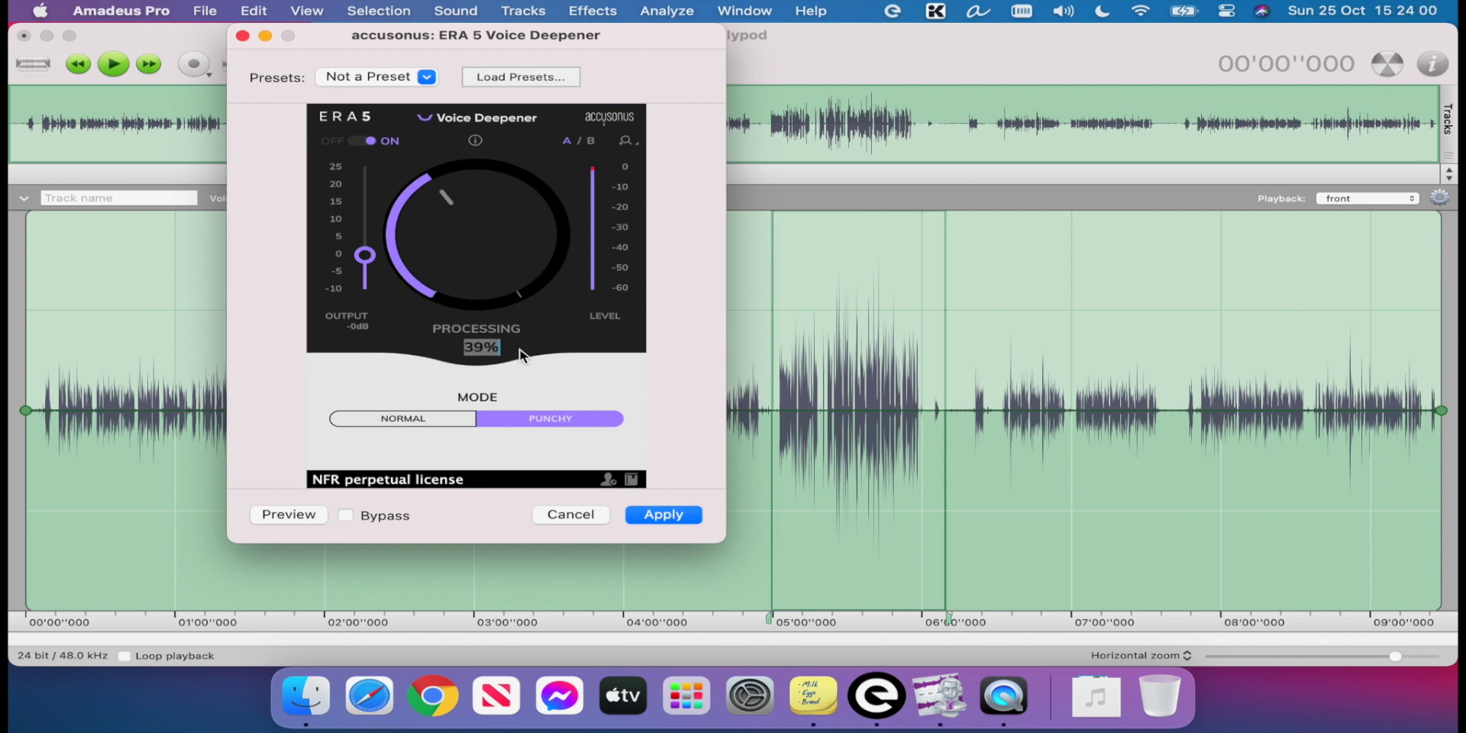
pyautogui.write('60')
pyautogui.press('Return')
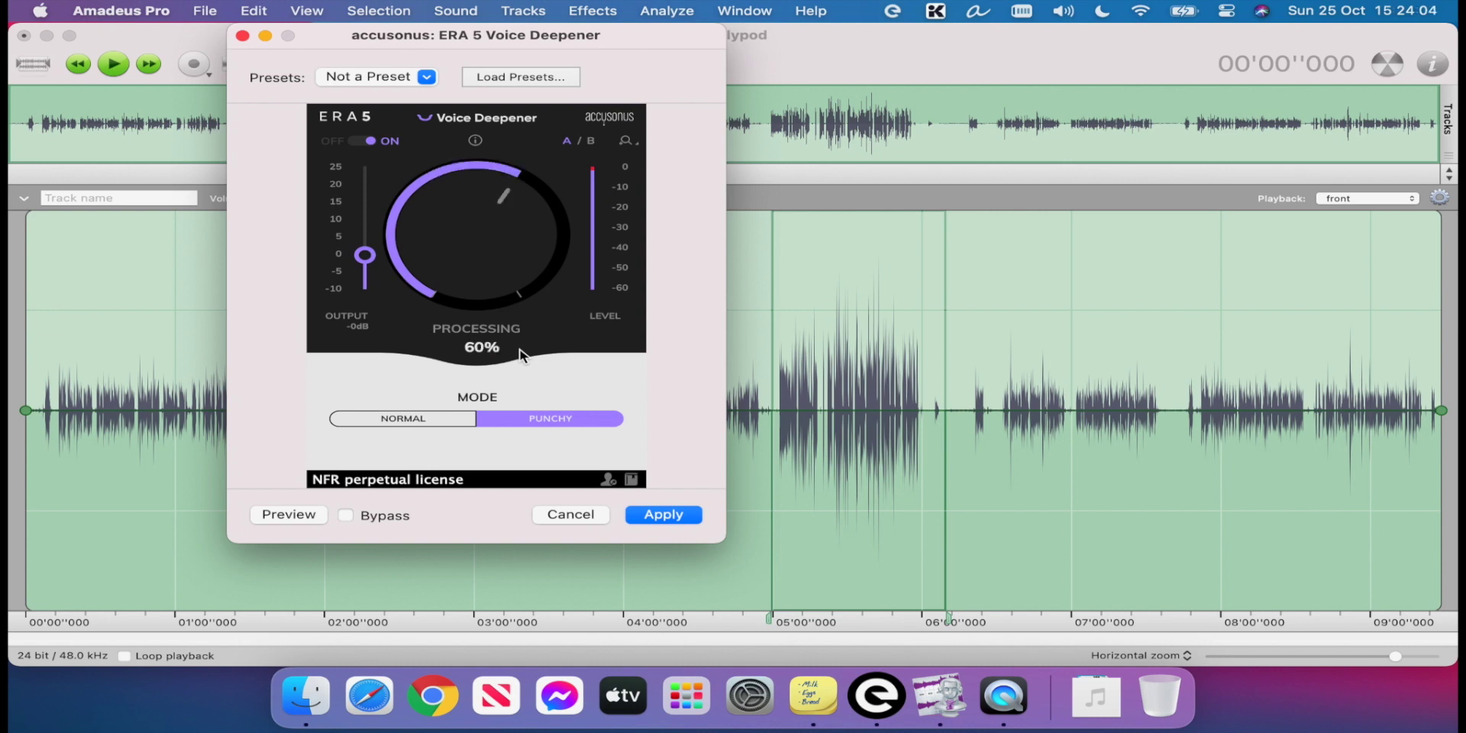
pyautogui.click(290, 514)
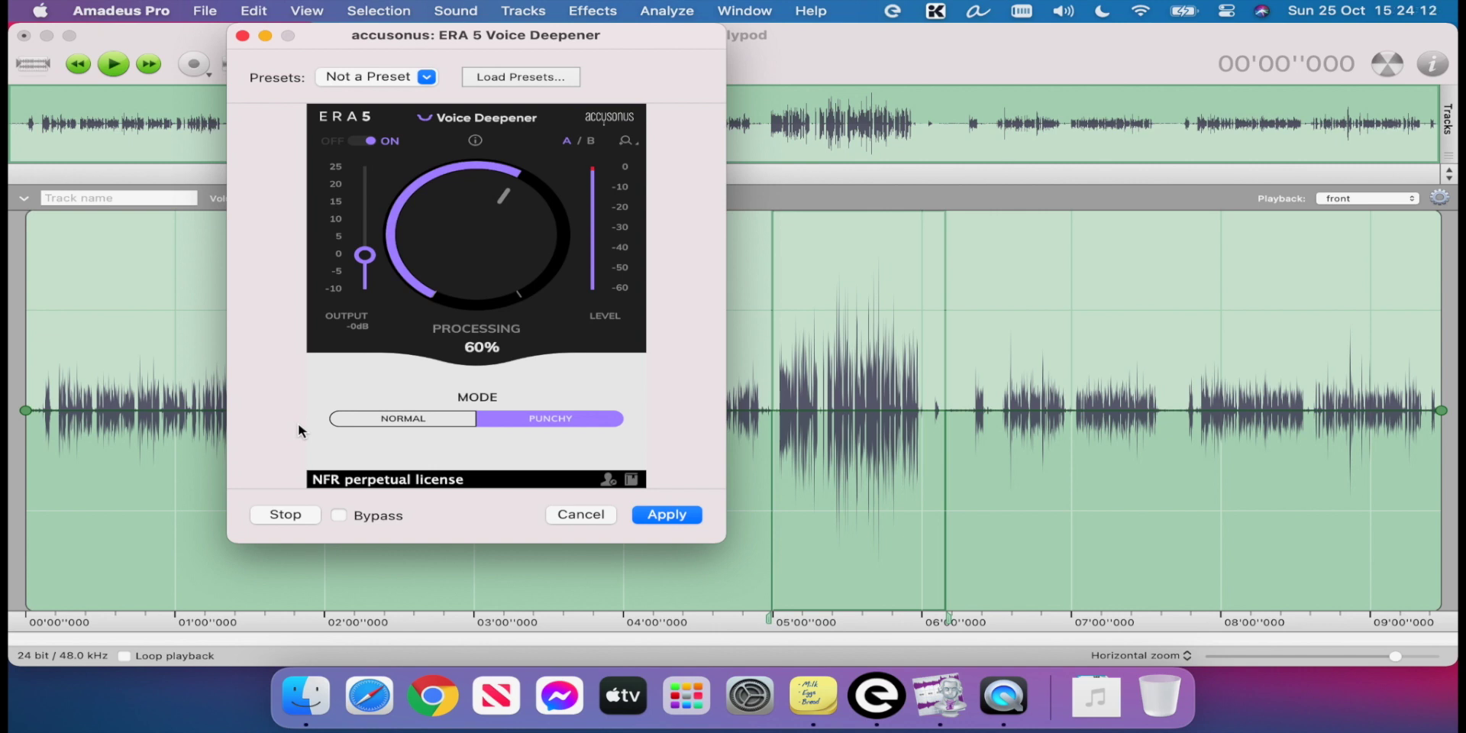
pyautogui.click(277, 512)
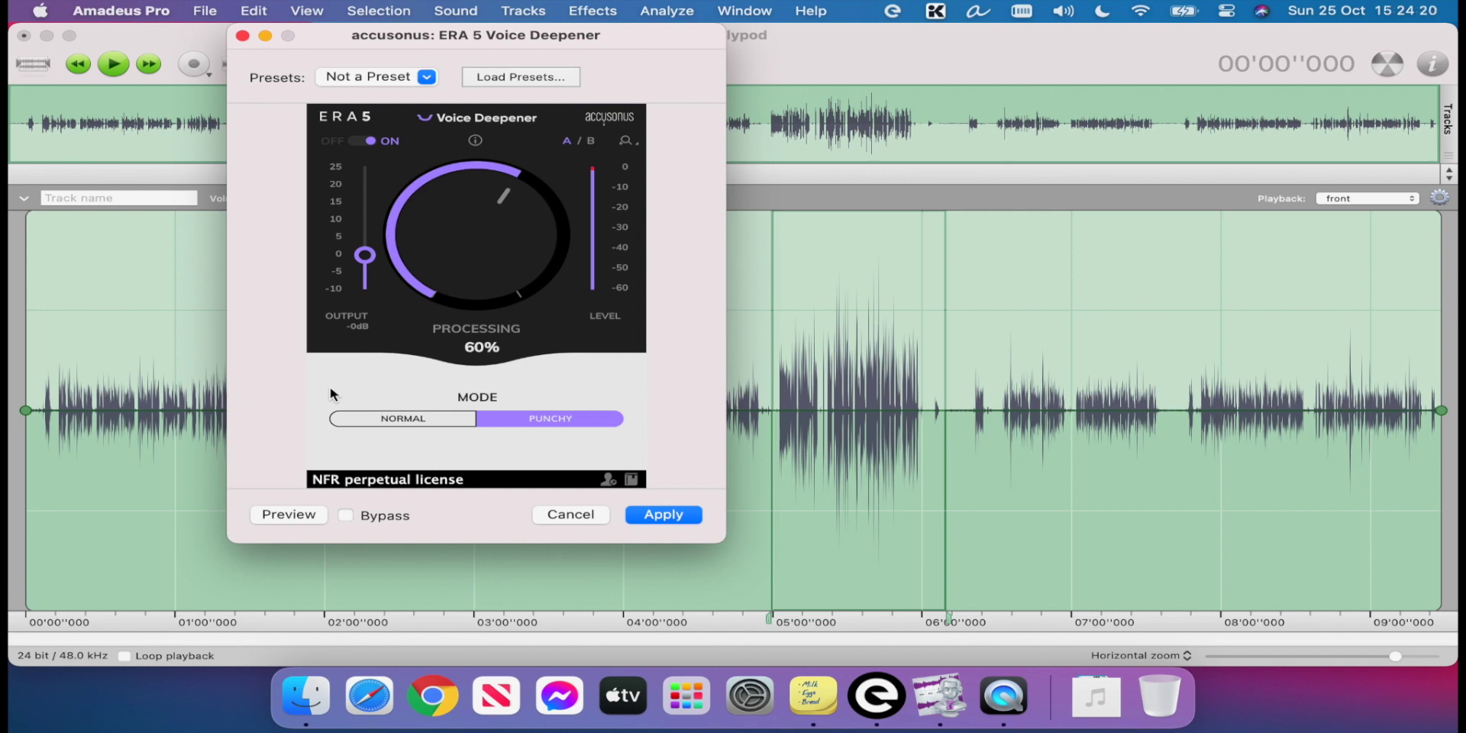
# Lower the system volume and preview the Voice Deepener in Normal mode
pyautogui.press('XF86AudioLowerVolume')
pyautogui.press('XF86AudioLowerVolume')
pyautogui.press('XF86AudioLowerVolume')
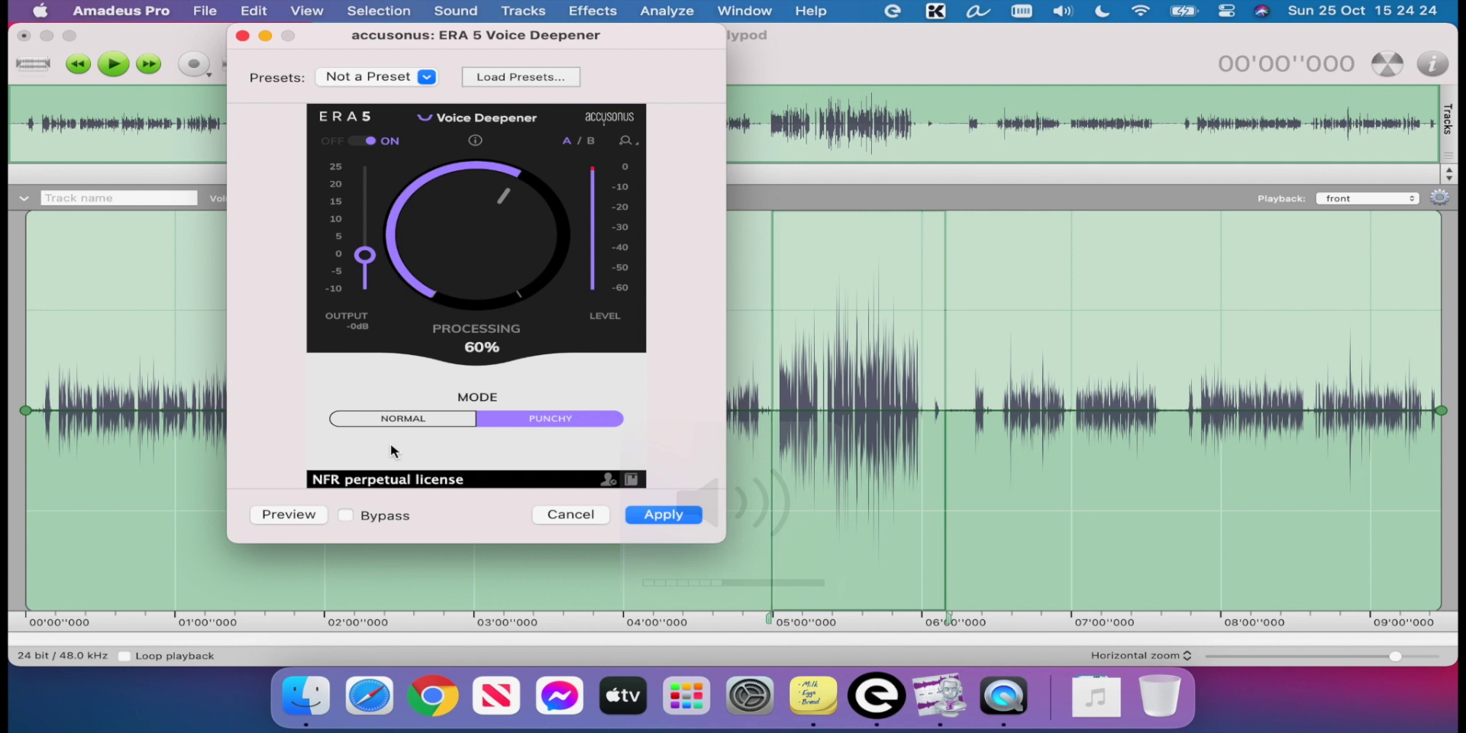
pyautogui.click(418, 420)
pyautogui.click(290, 515)
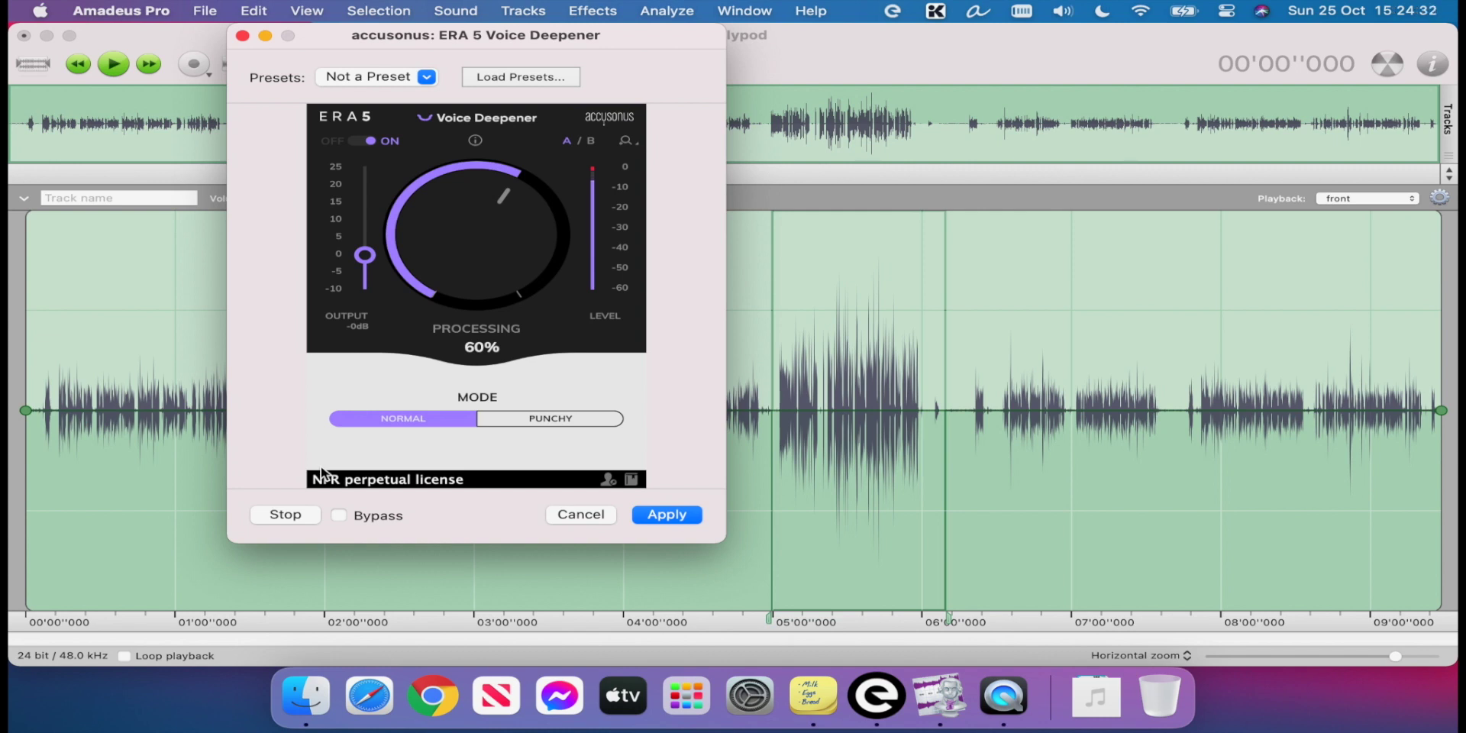
pyautogui.click(285, 515)
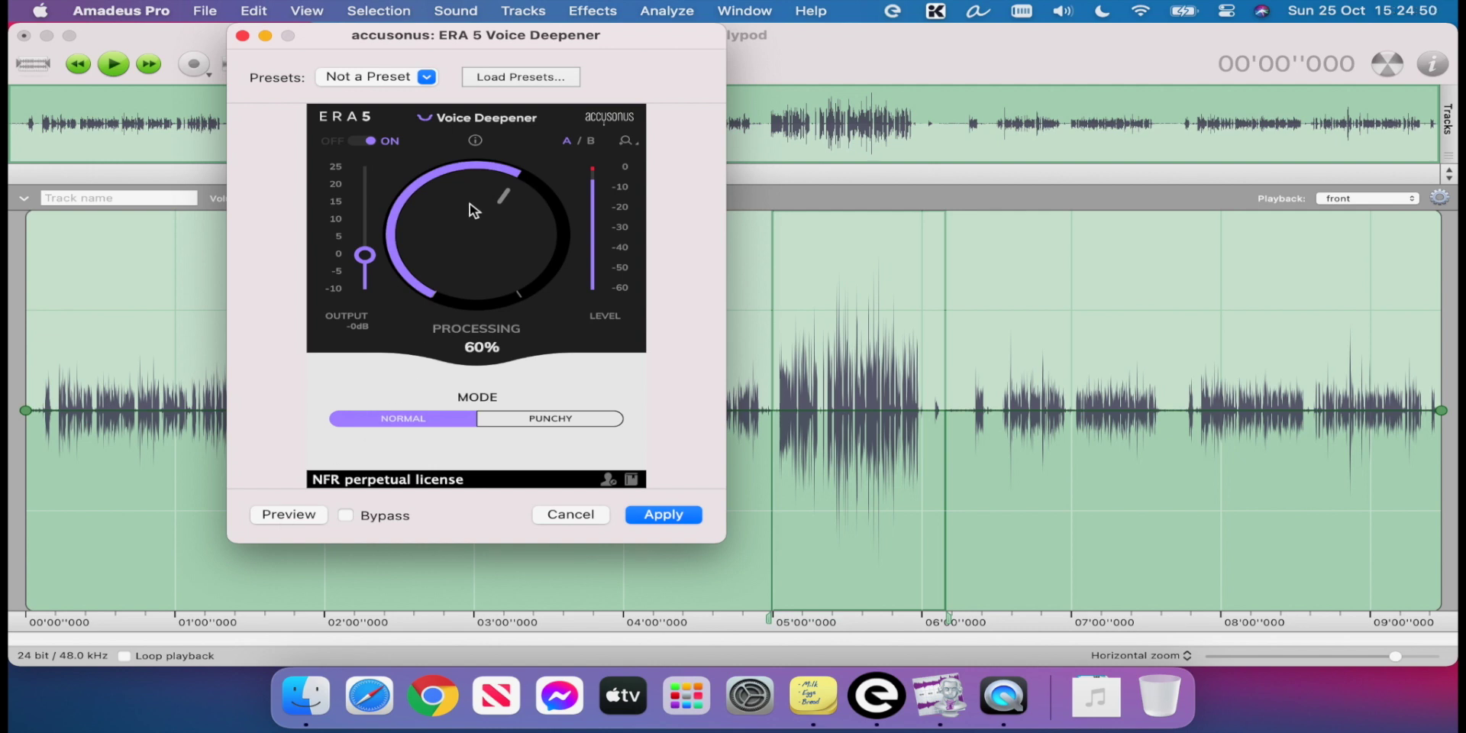
# Set the Voice Deepener processing to 85% and preview it in Normal mode
pyautogui.doubleClick(480, 345)
pyautogui.write('85')
pyautogui.press('Return')
pyautogui.click(298, 517)
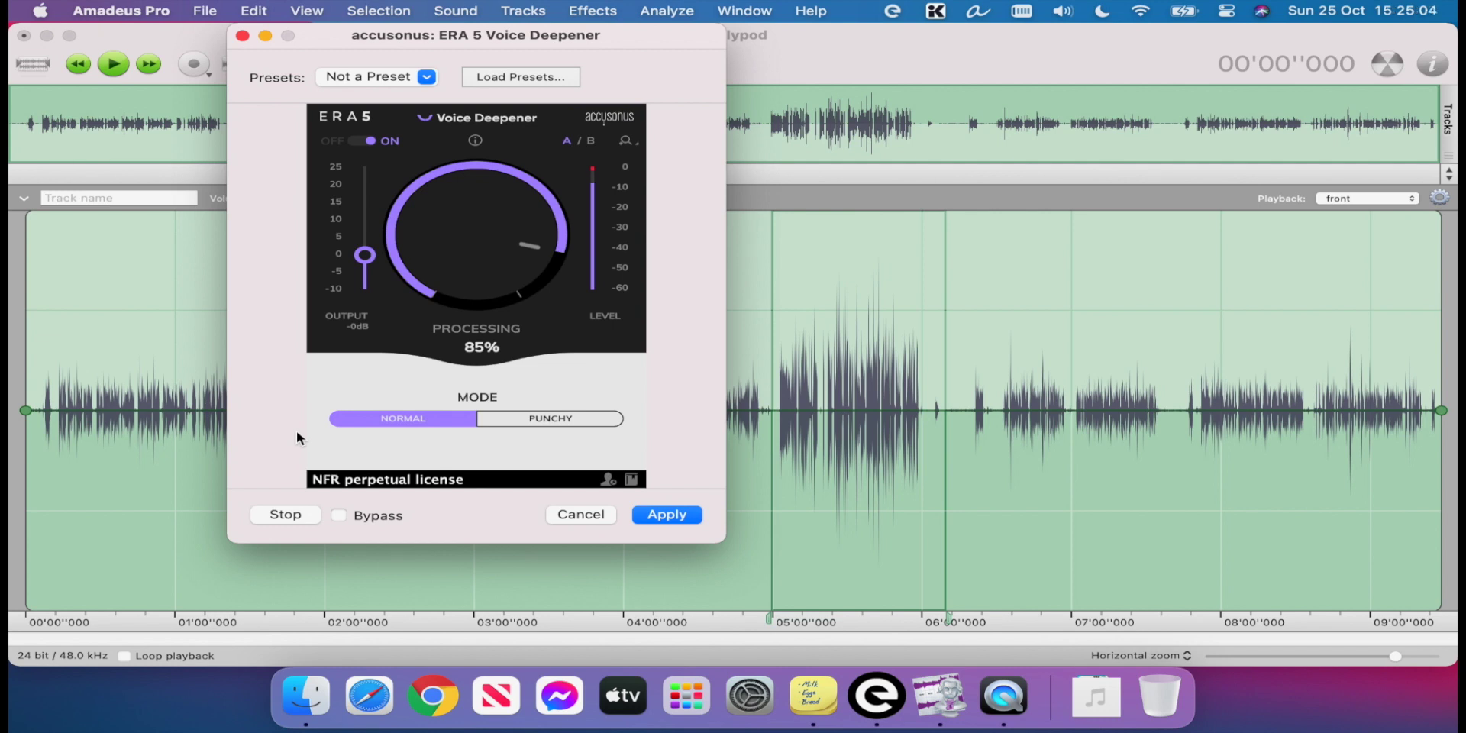
pyautogui.click(286, 514)
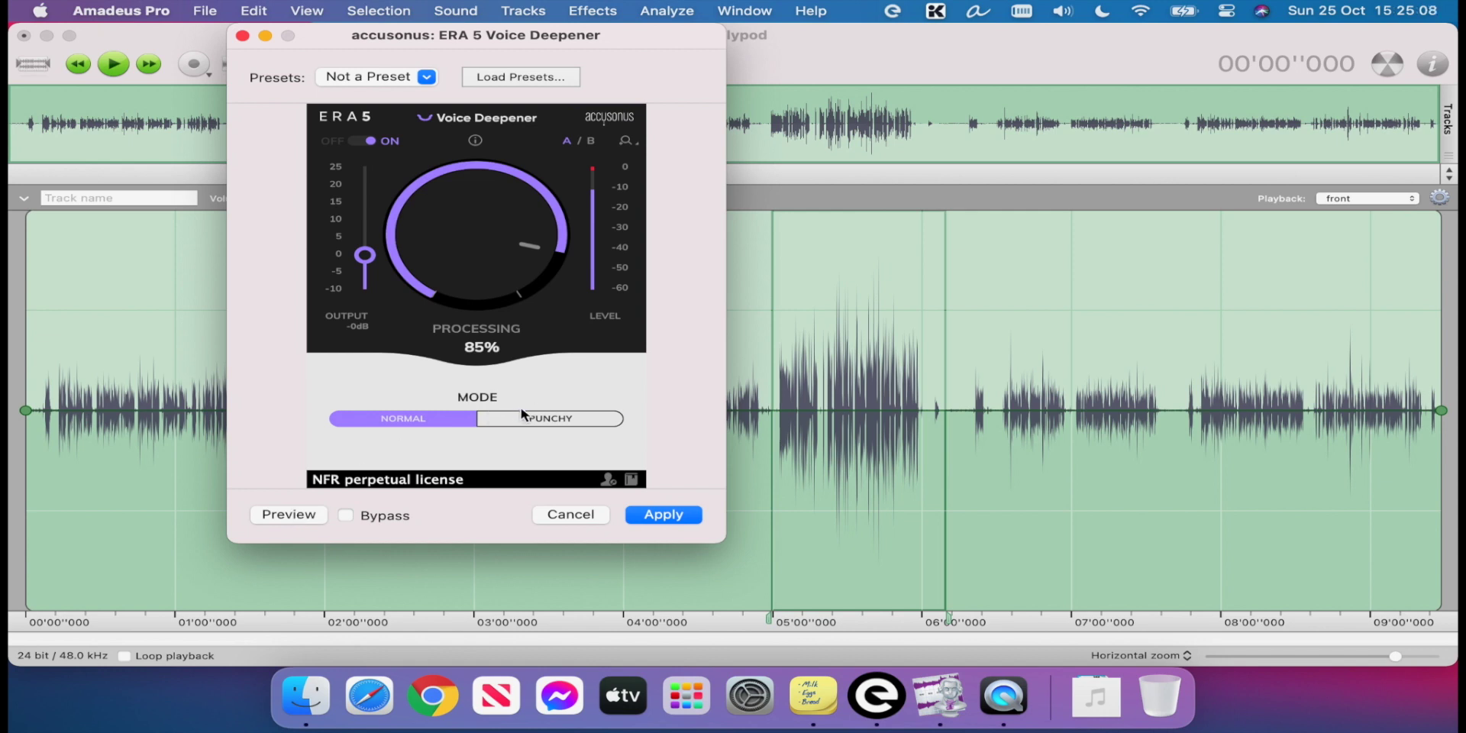
# Switch the Voice Deepener to Punchy mode and preview the selection
pyautogui.click(537, 417)
pyautogui.click(276, 514)
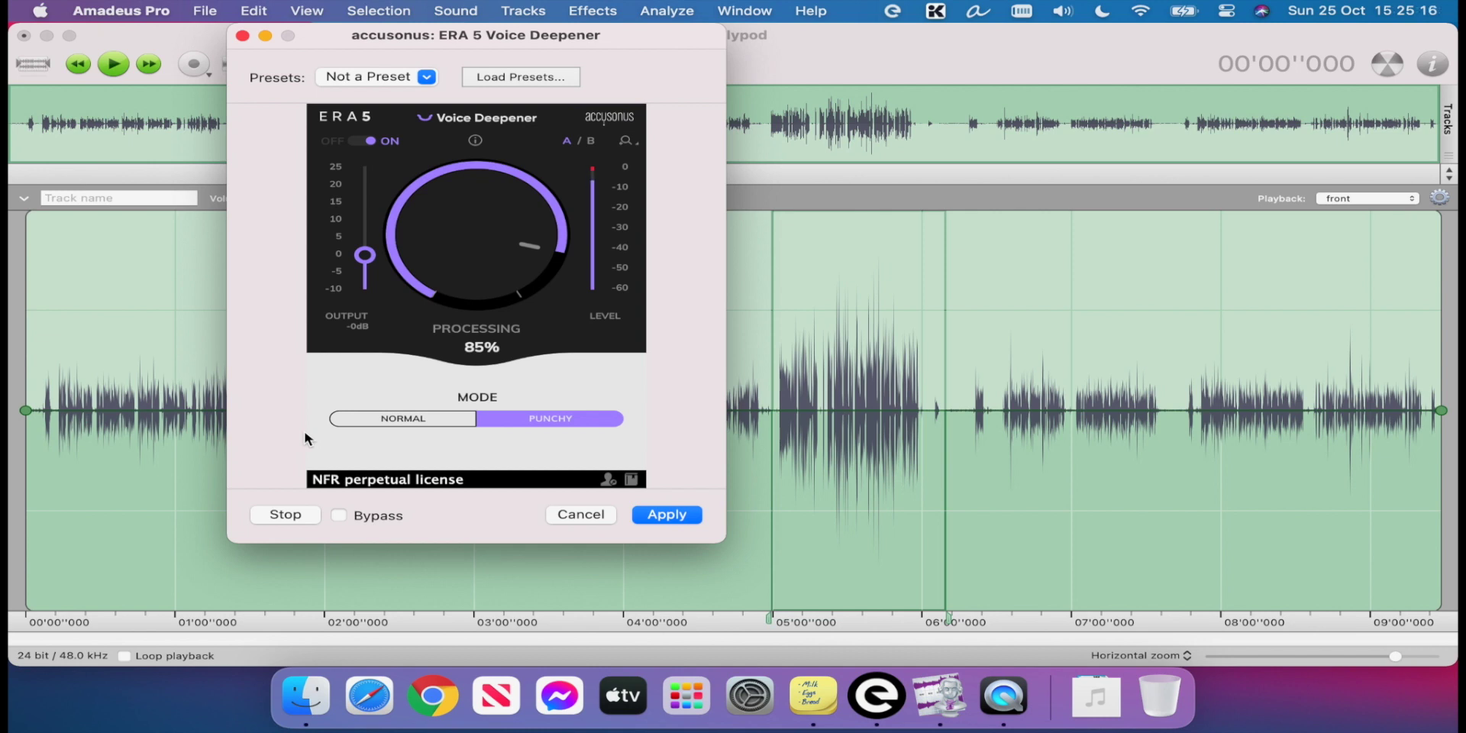
pyautogui.click(287, 514)
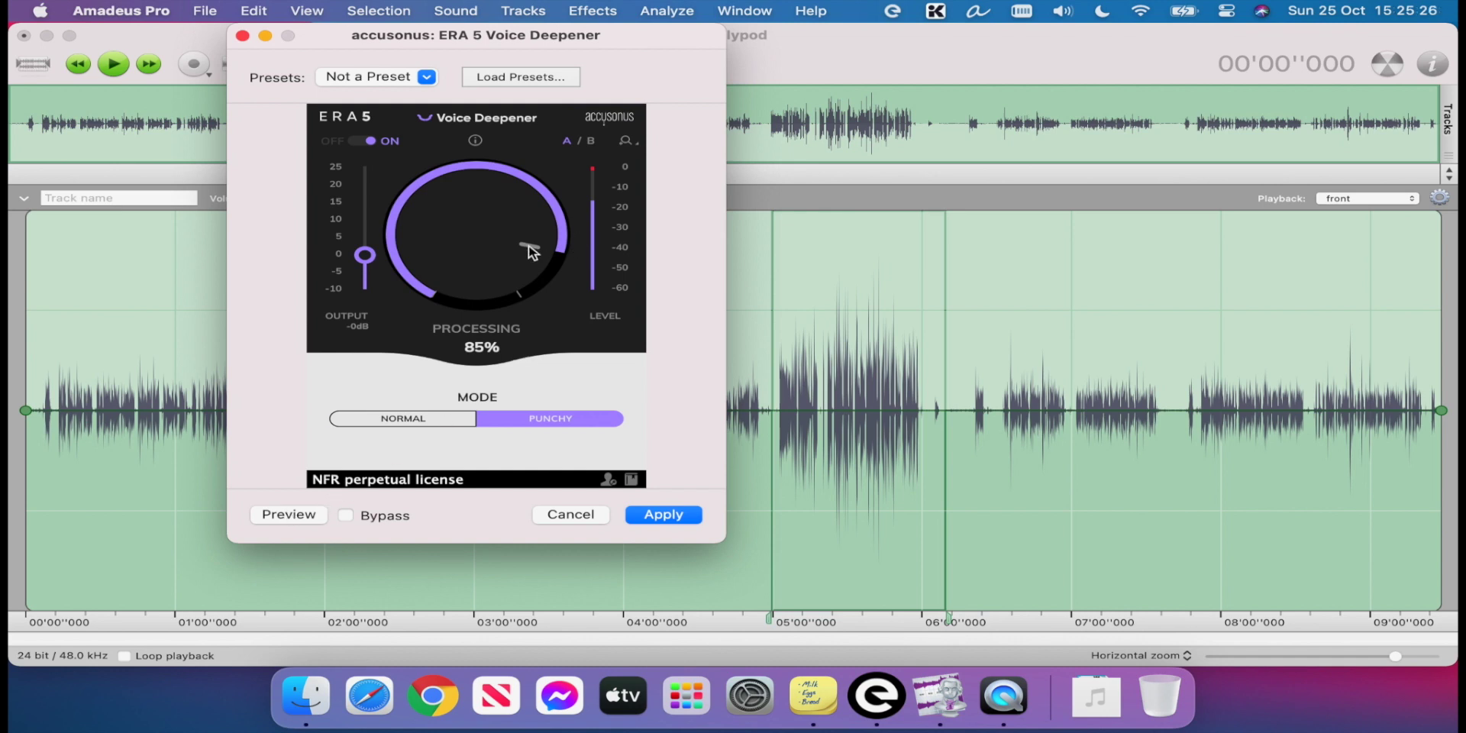
# Reduce the Voice Deepener processing to 71% and preview the selection
pyautogui.moveTo(539, 251); pyautogui.dragTo(596, 283)
pyautogui.click(294, 514)
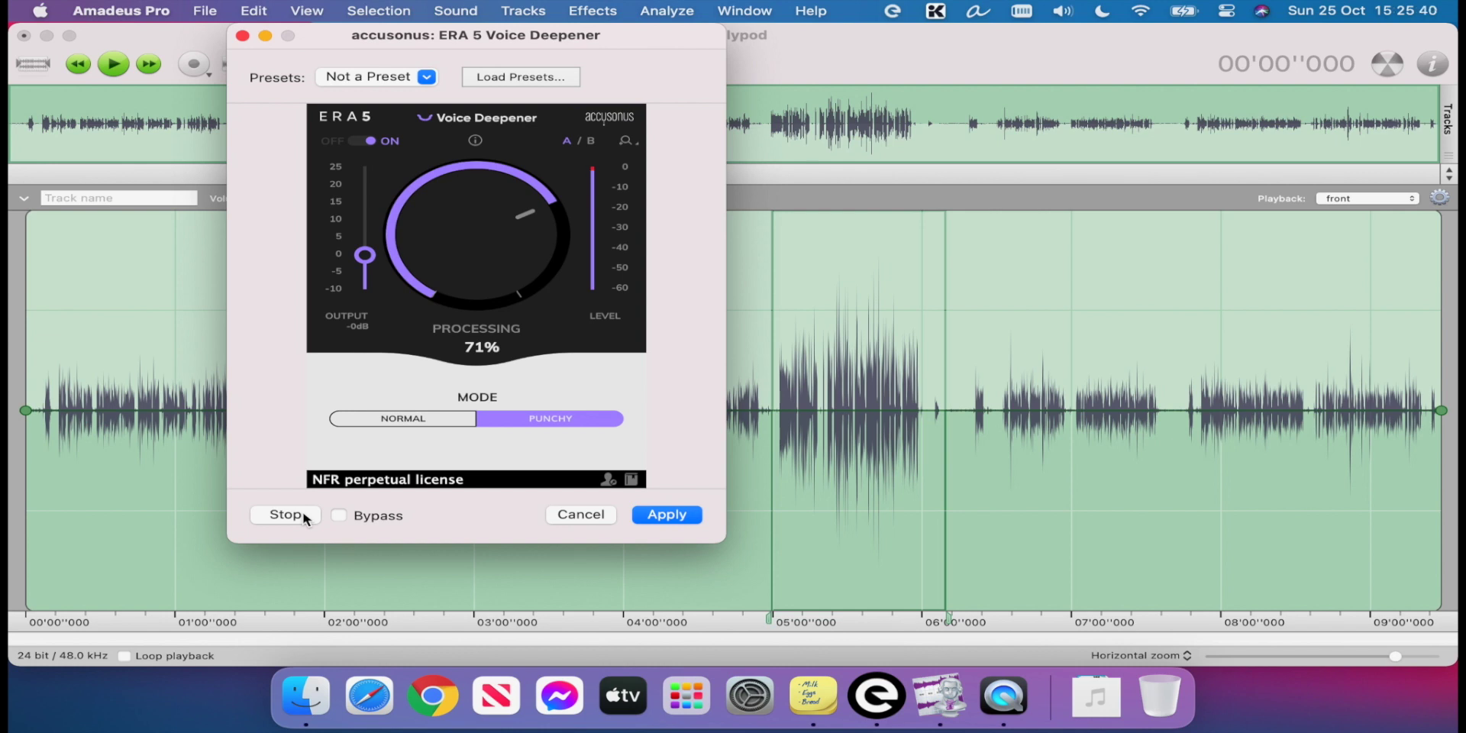
pyautogui.click(286, 514)
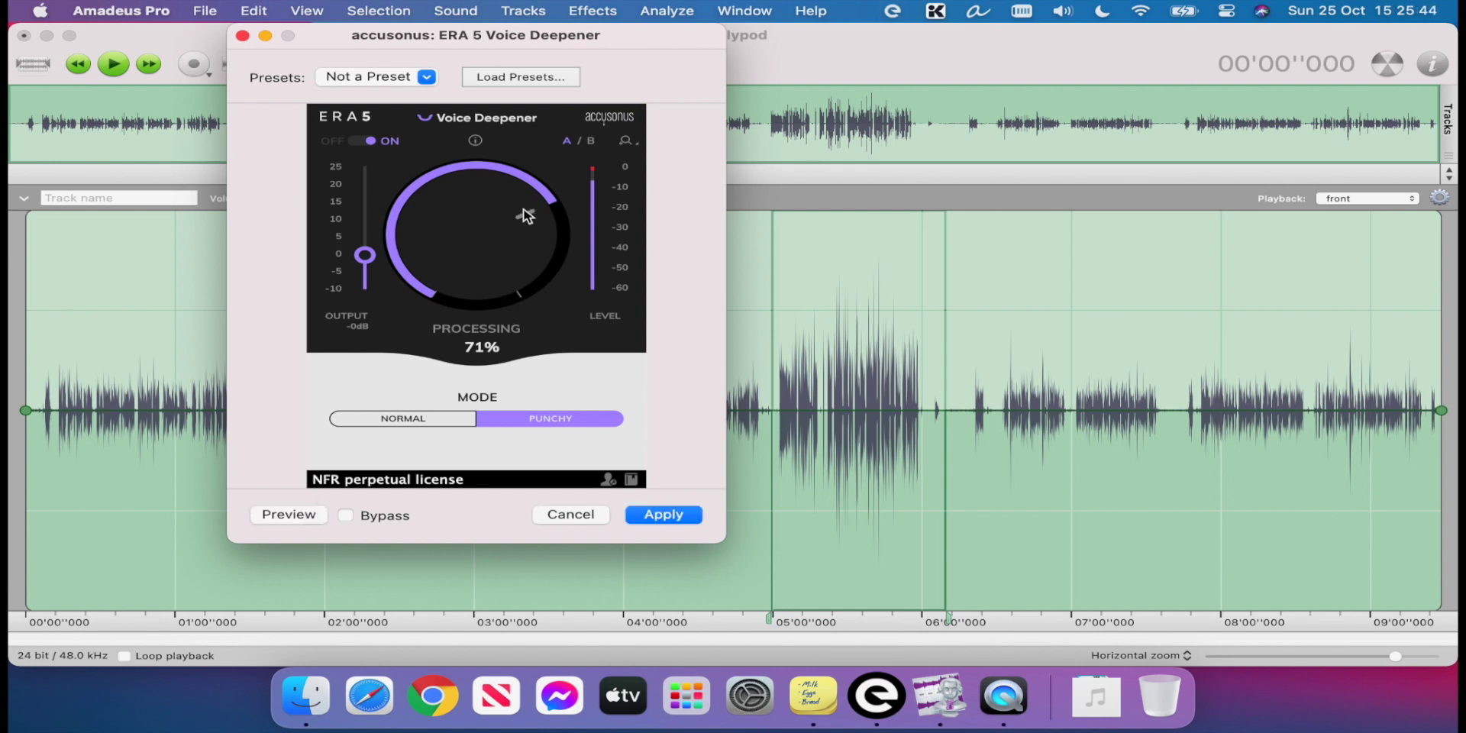
# Set the Voice Deepener processing to 68%, preview it, and apply the effect to the selection
pyautogui.doubleClick(479, 347)
pyautogui.write('68')
pyautogui.press('Return')
pyautogui.click(262, 517)
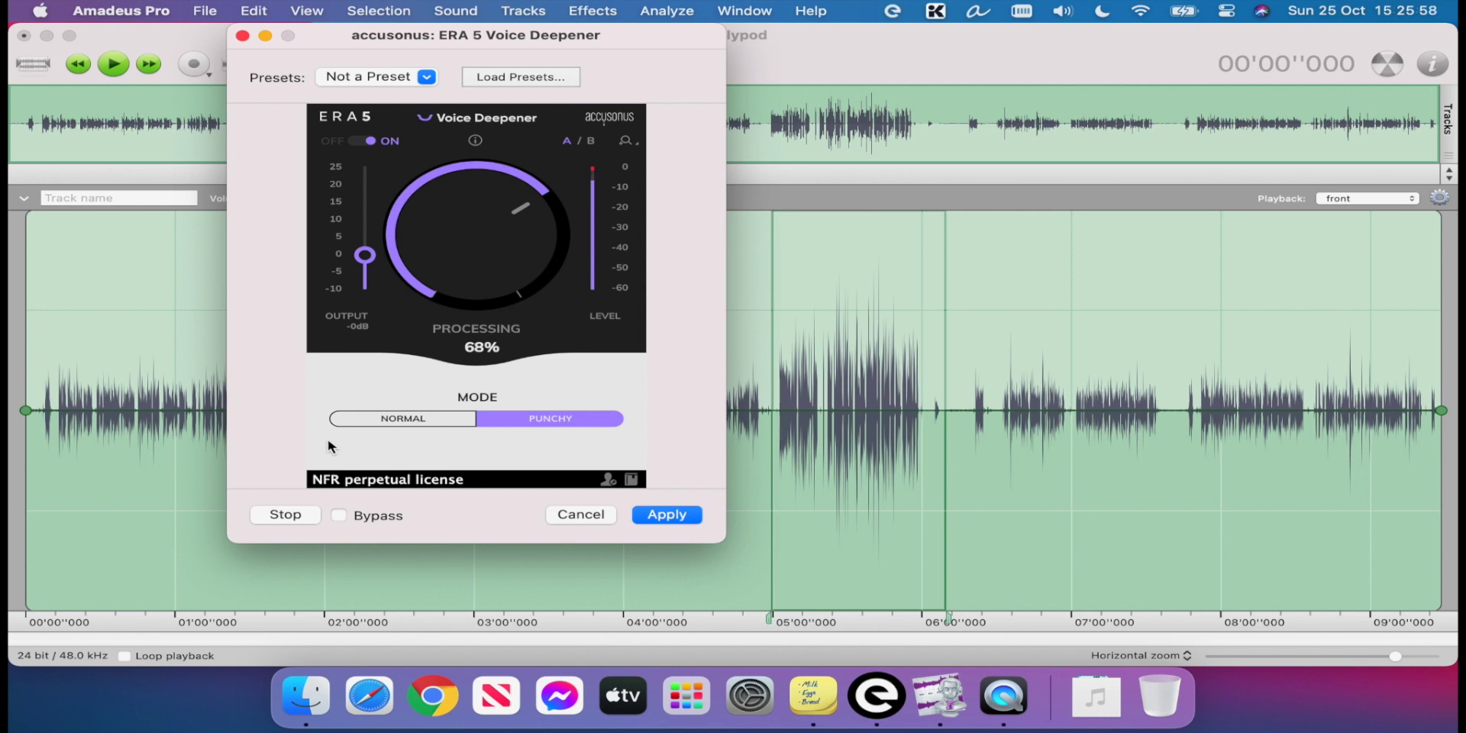
pyautogui.click(293, 514)
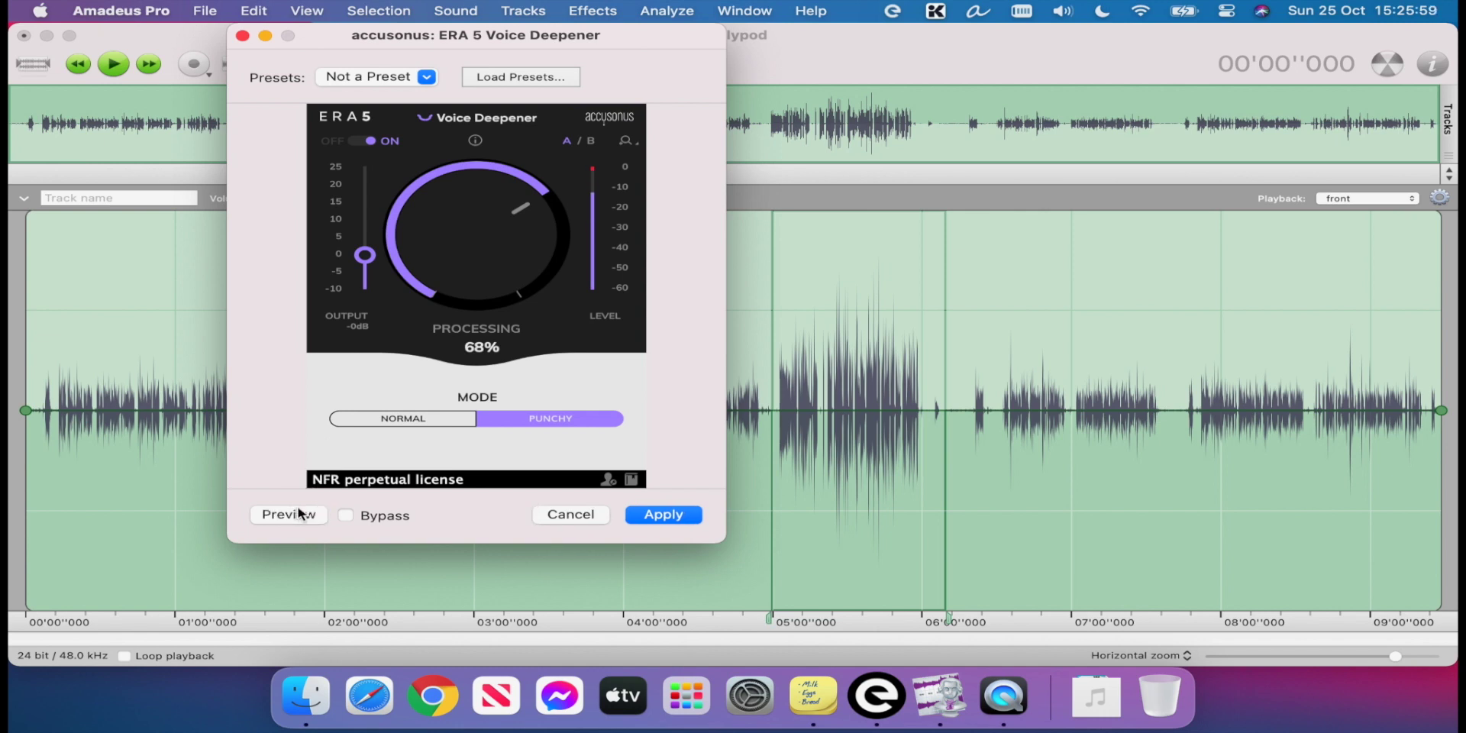
pyautogui.click(661, 514)
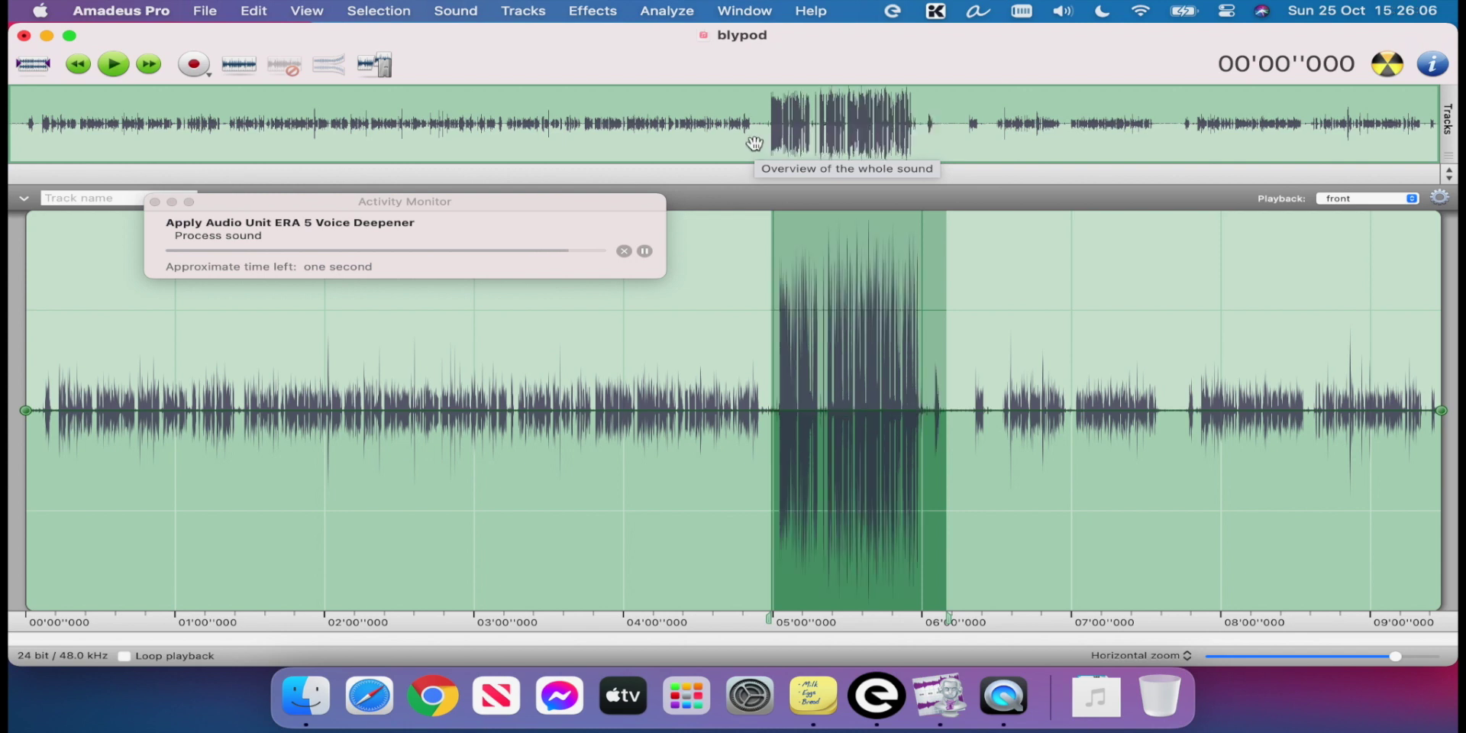
# Open the accusonus ERA 5 De-Clipper audio unit for the selected section of the recording
pyautogui.click(587, 11)
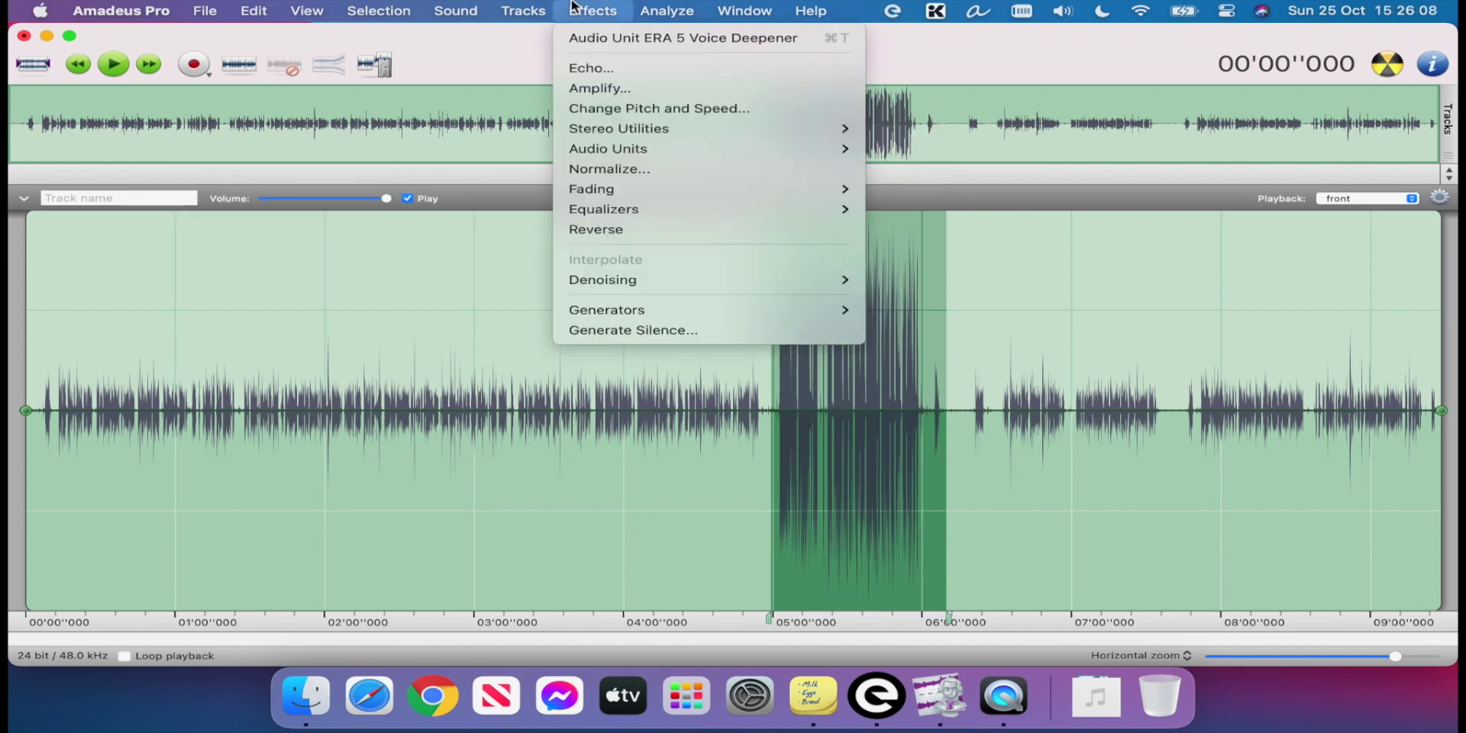
pyautogui.moveTo(832, 148)
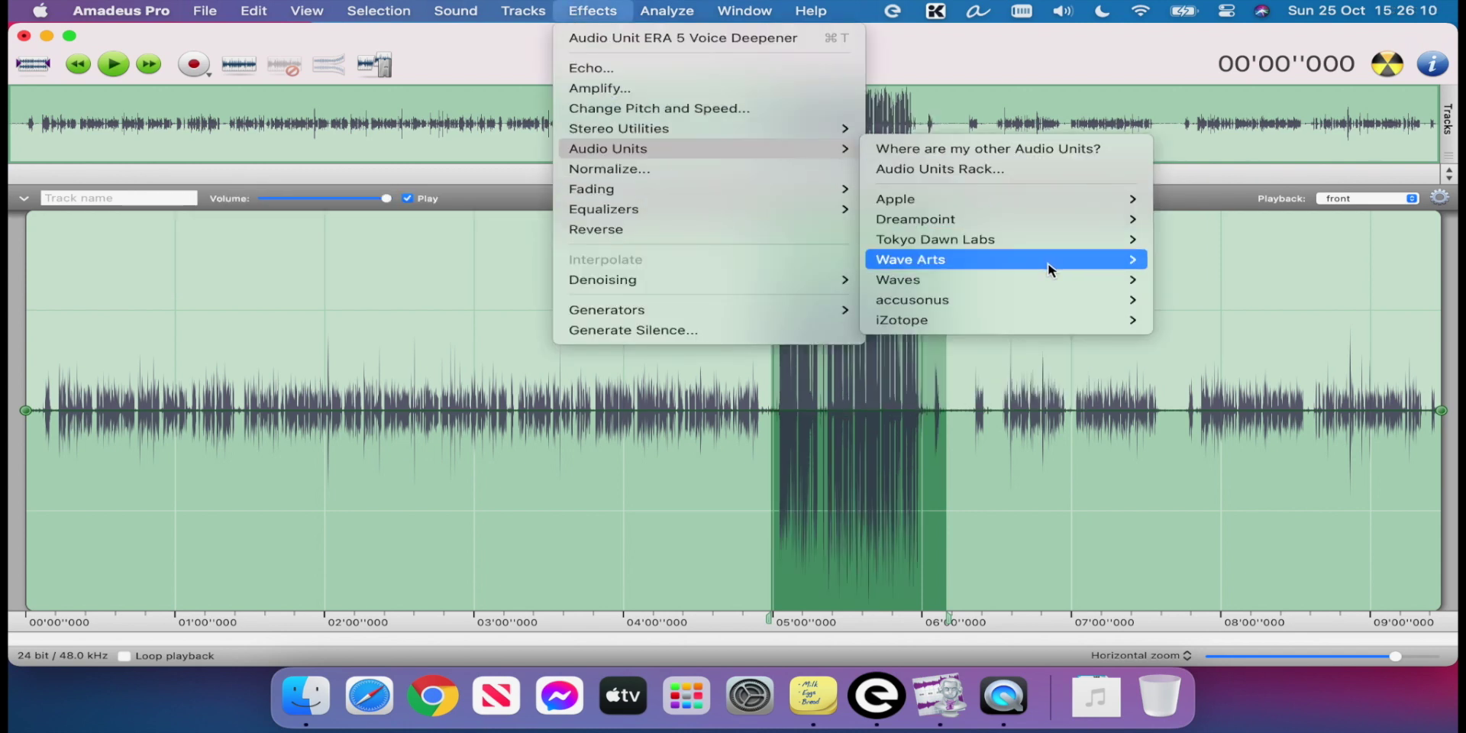
pyautogui.moveTo(1075, 301)
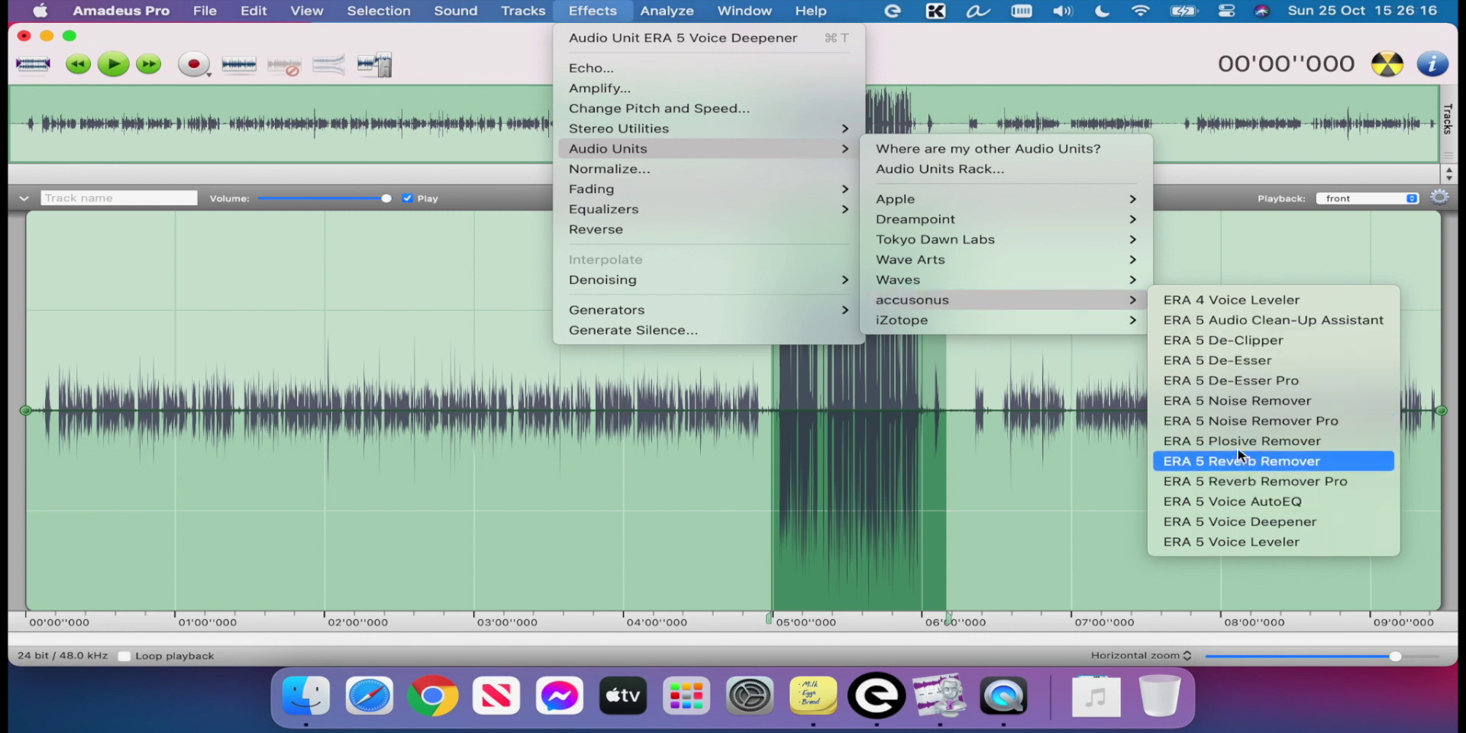
pyautogui.click(1263, 348)
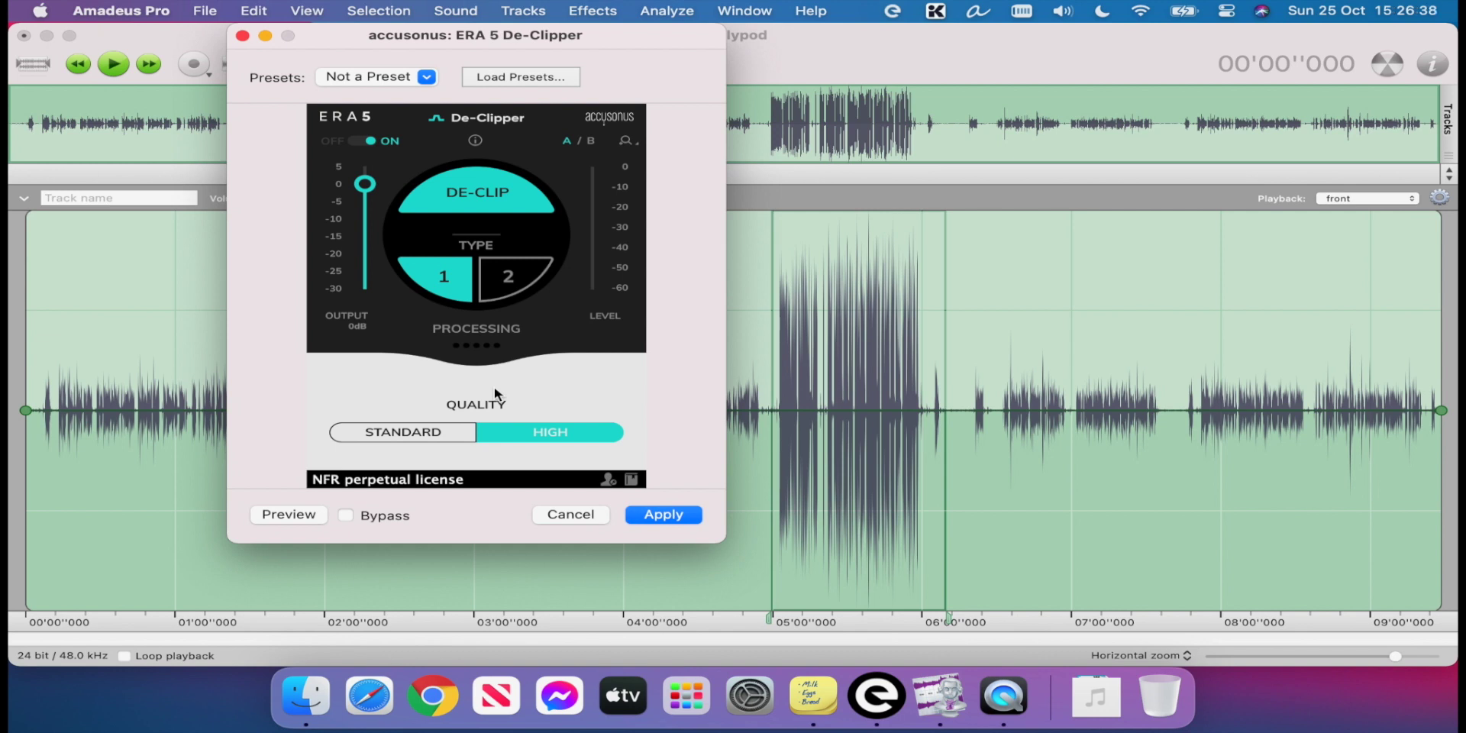
# Toggle De-Clip off and on, compare the two types, and preview the selection with Type 1
pyautogui.click(483, 204)
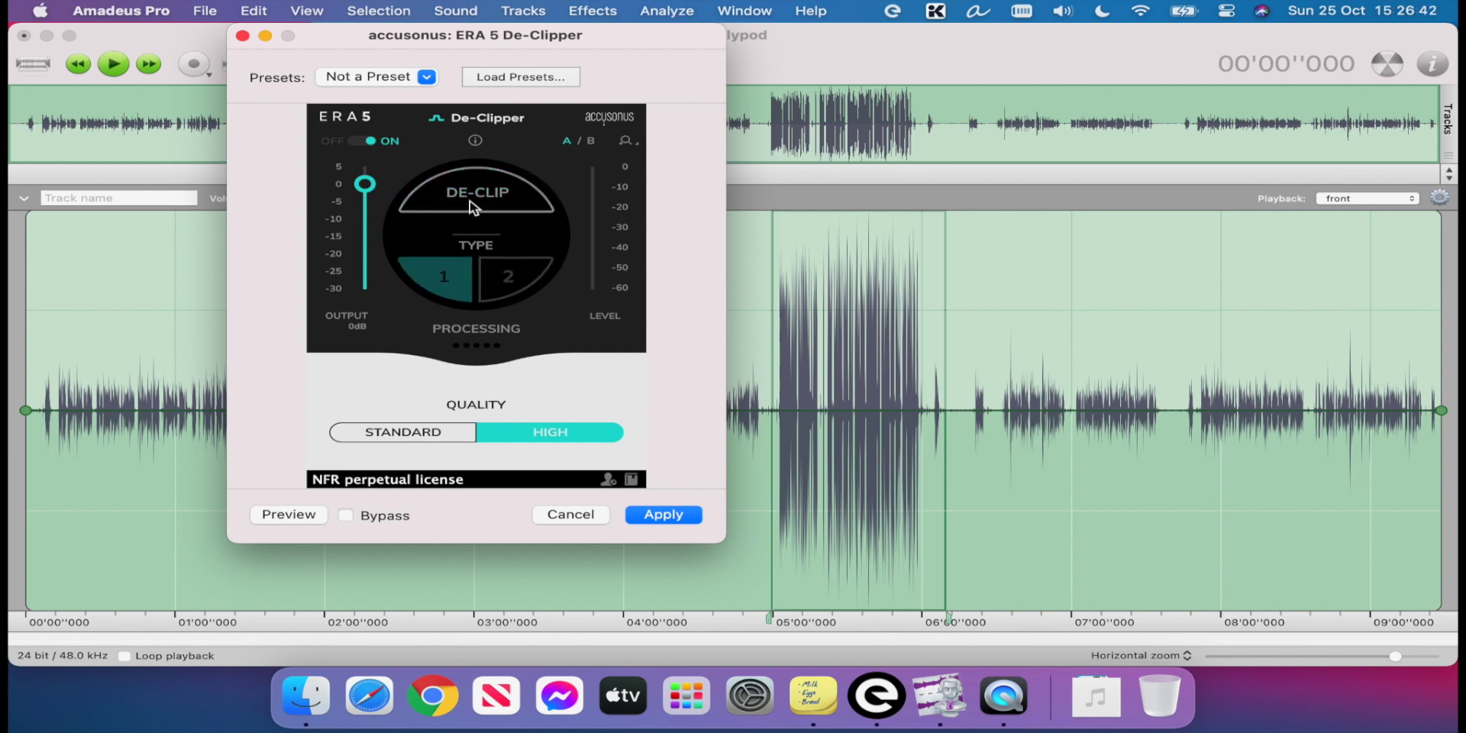
pyautogui.click(480, 186)
pyautogui.click(509, 289)
pyautogui.click(465, 293)
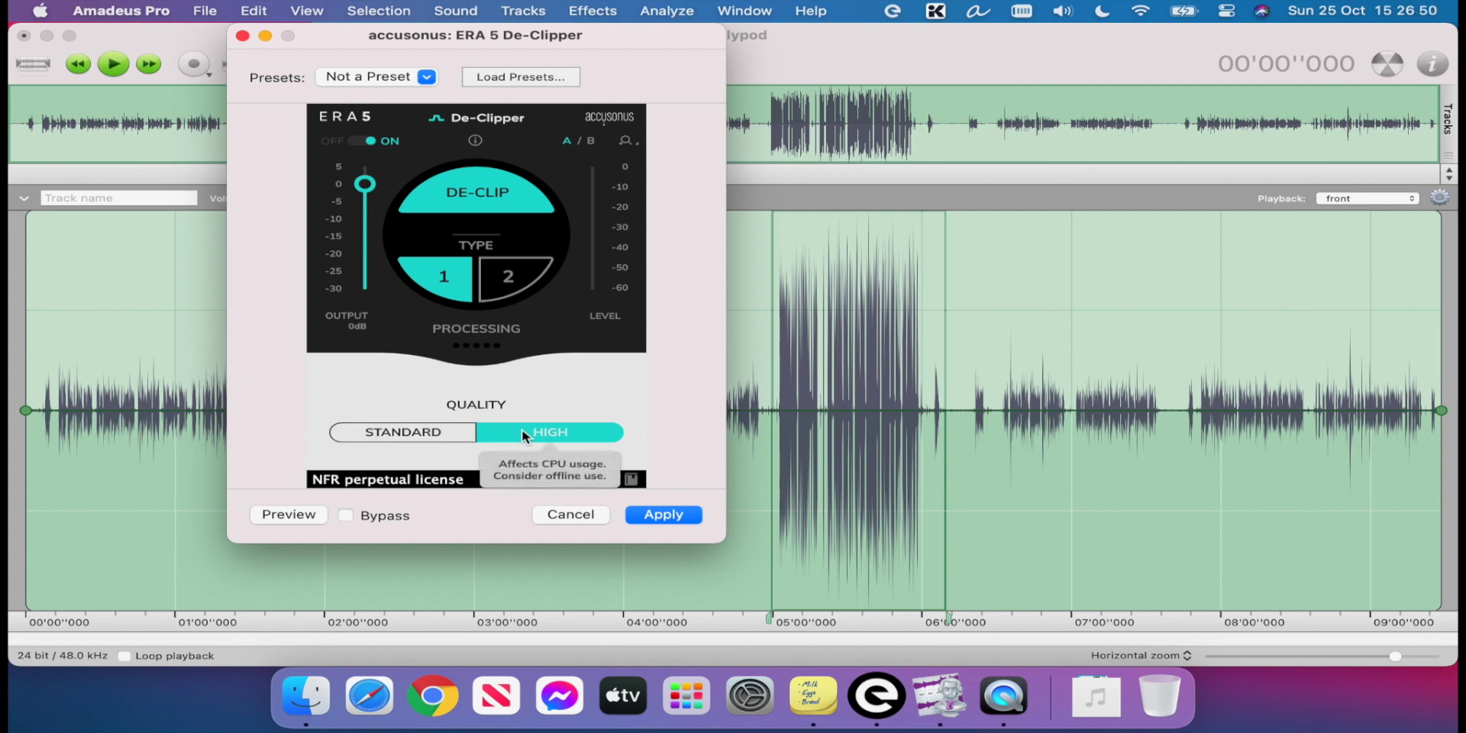
pyautogui.click(290, 515)
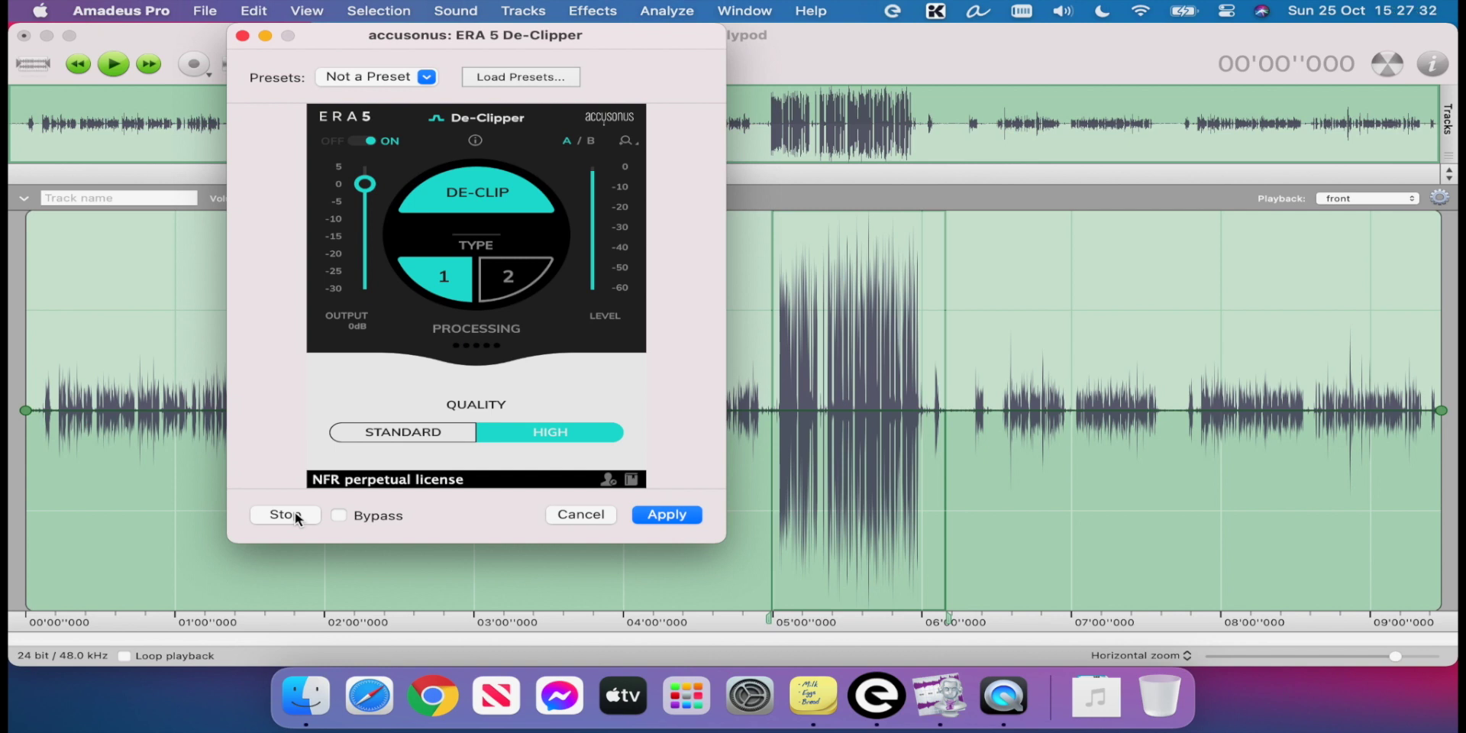
pyautogui.click(295, 512)
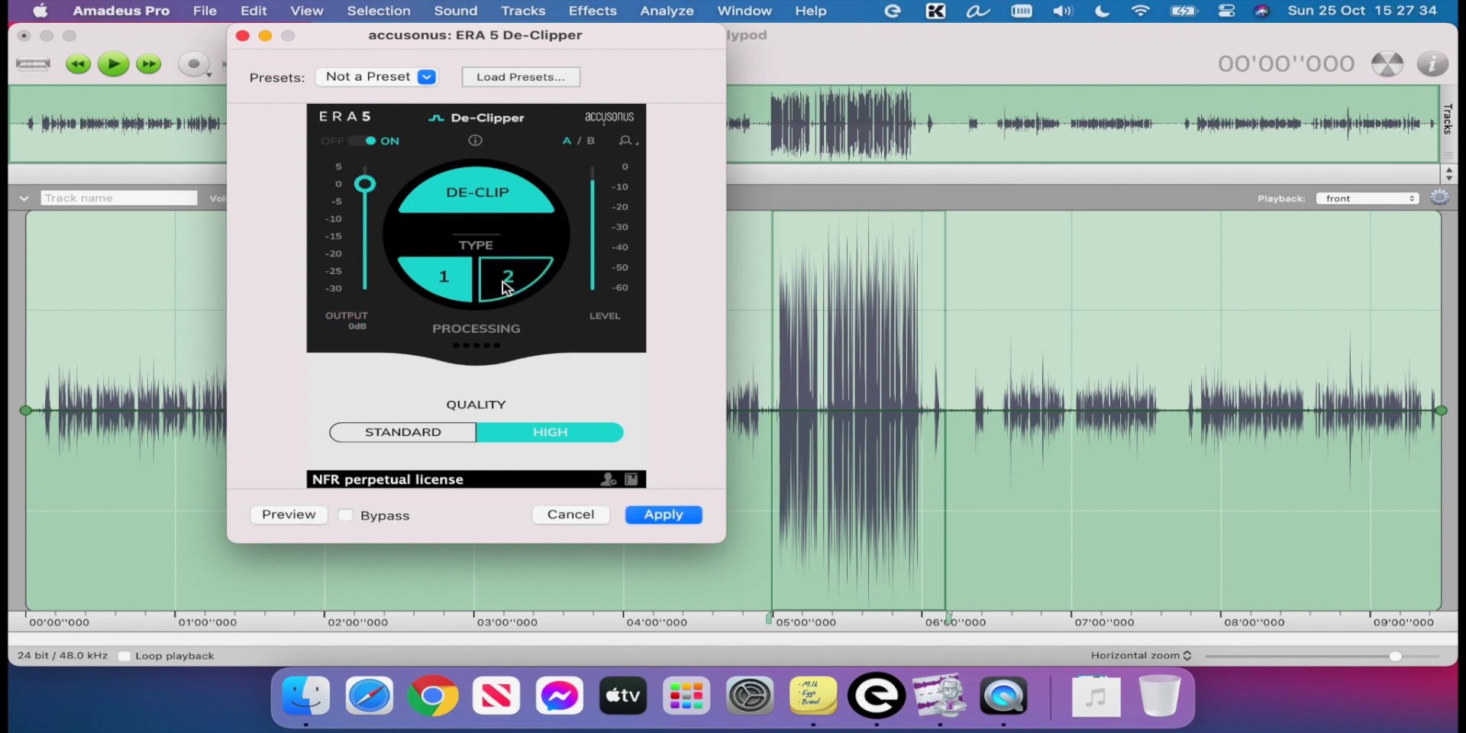
# Switch the De-Clipper to Type 2, preview it, and apply the effect to the selection
pyautogui.click(508, 284)
pyautogui.click(288, 515)
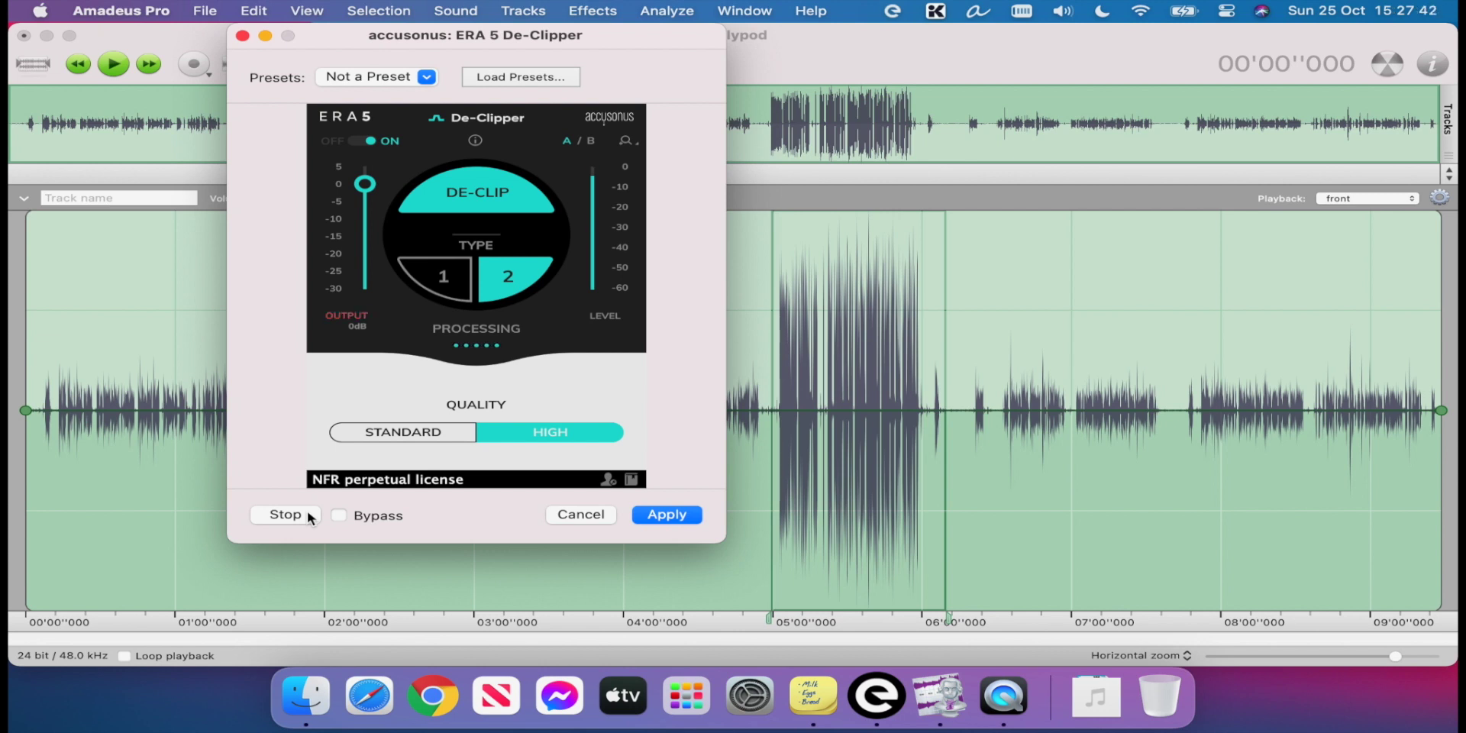
pyautogui.click(307, 510)
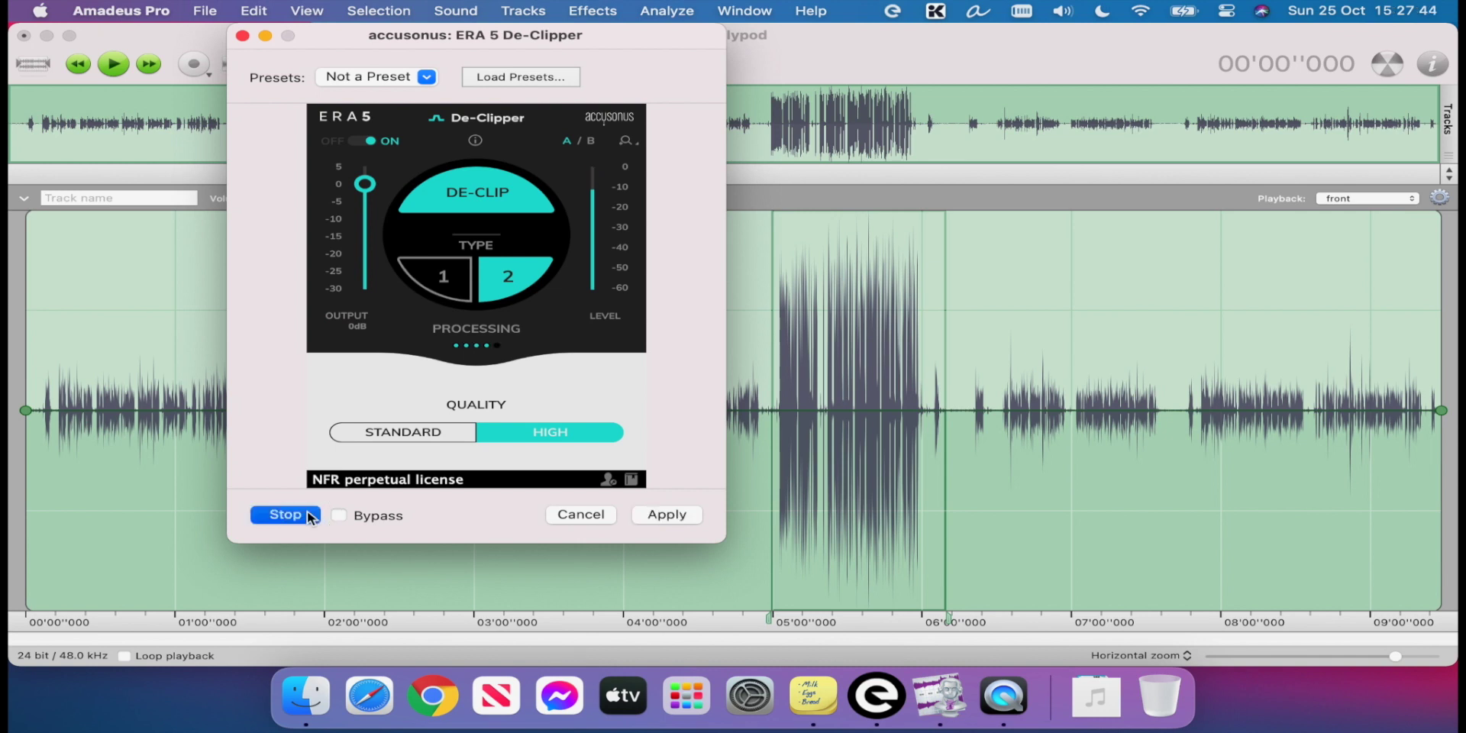
pyautogui.click(672, 514)
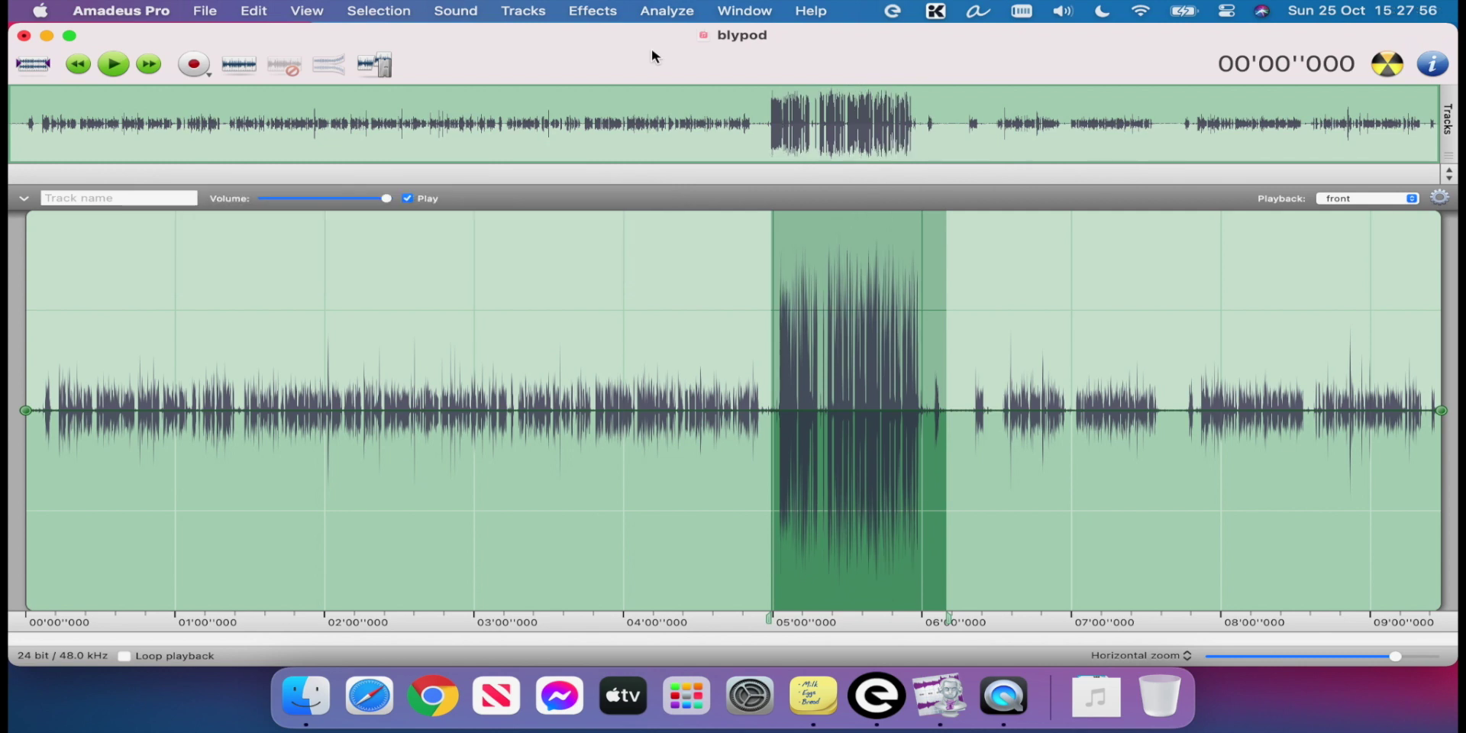
# Open the accusonus ERA 5 Audio Clean-Up Assistant for the selected section of the recording
pyautogui.click(618, 10)
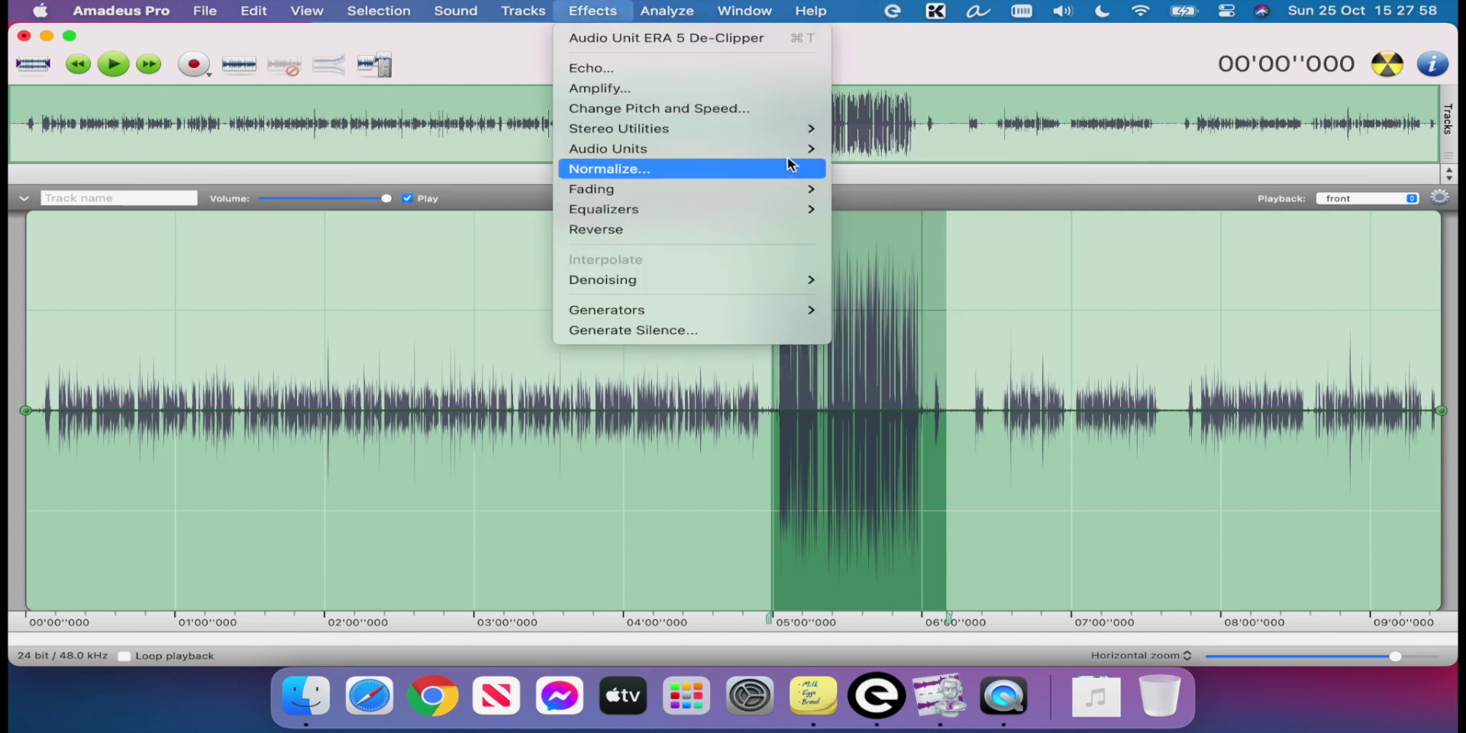
pyautogui.moveTo(790, 153)
pyautogui.moveTo(1031, 296)
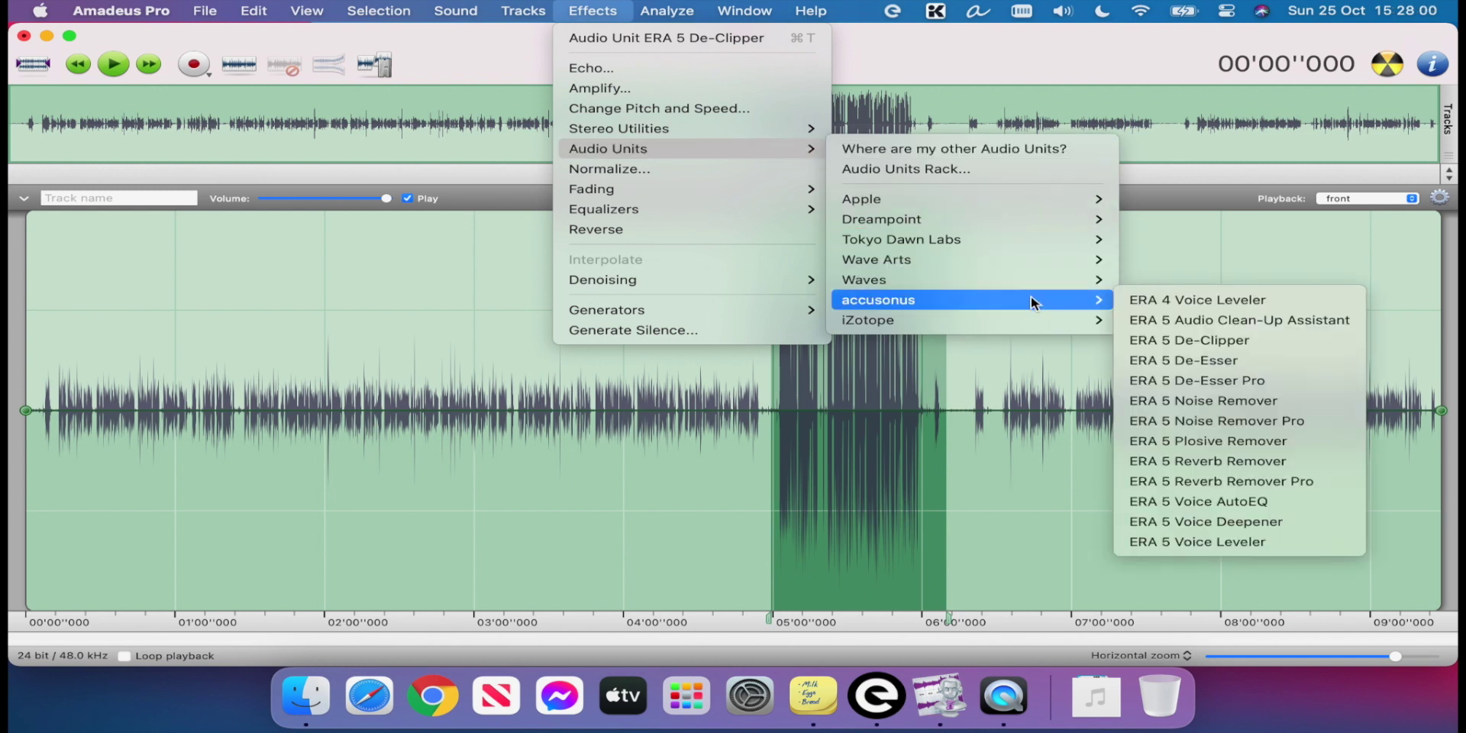
pyautogui.click(1236, 319)
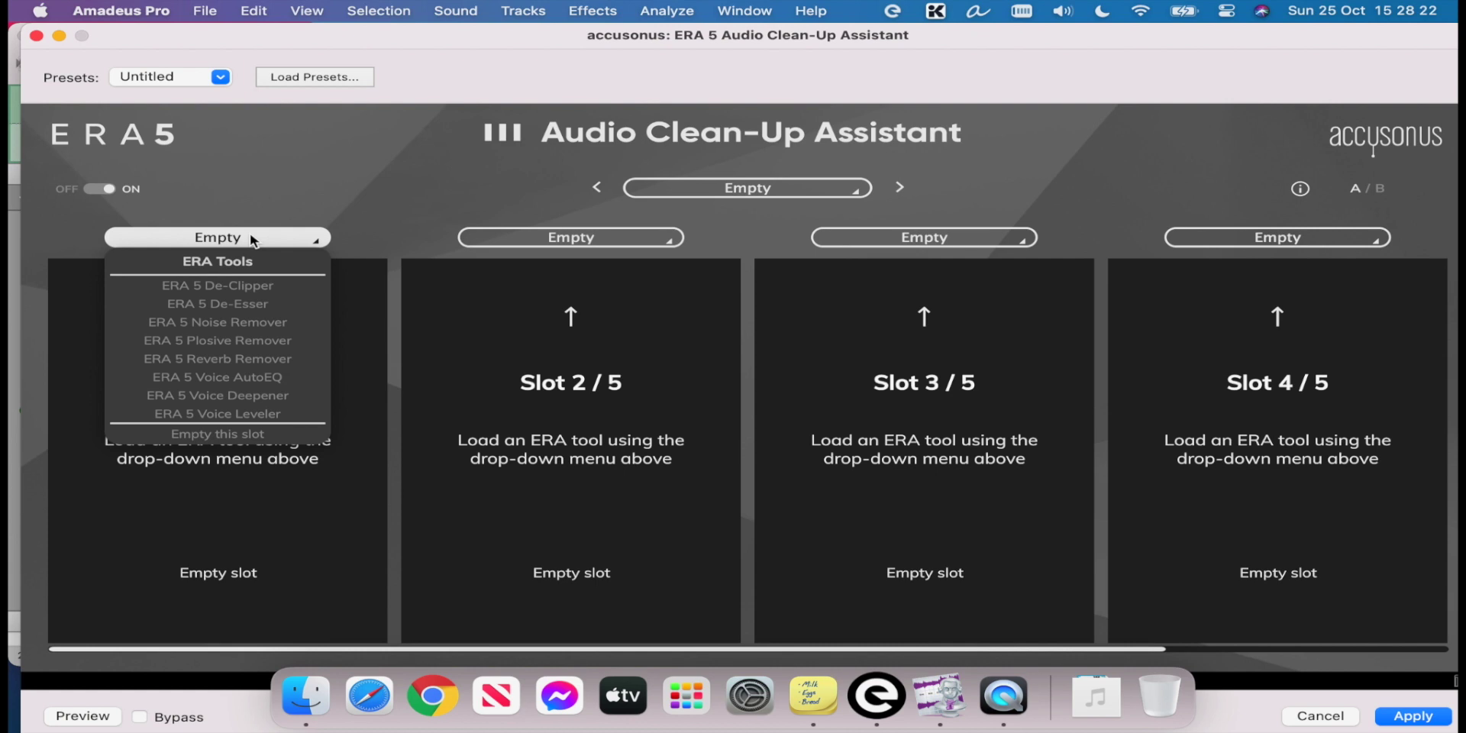
pyautogui.click(352, 196)
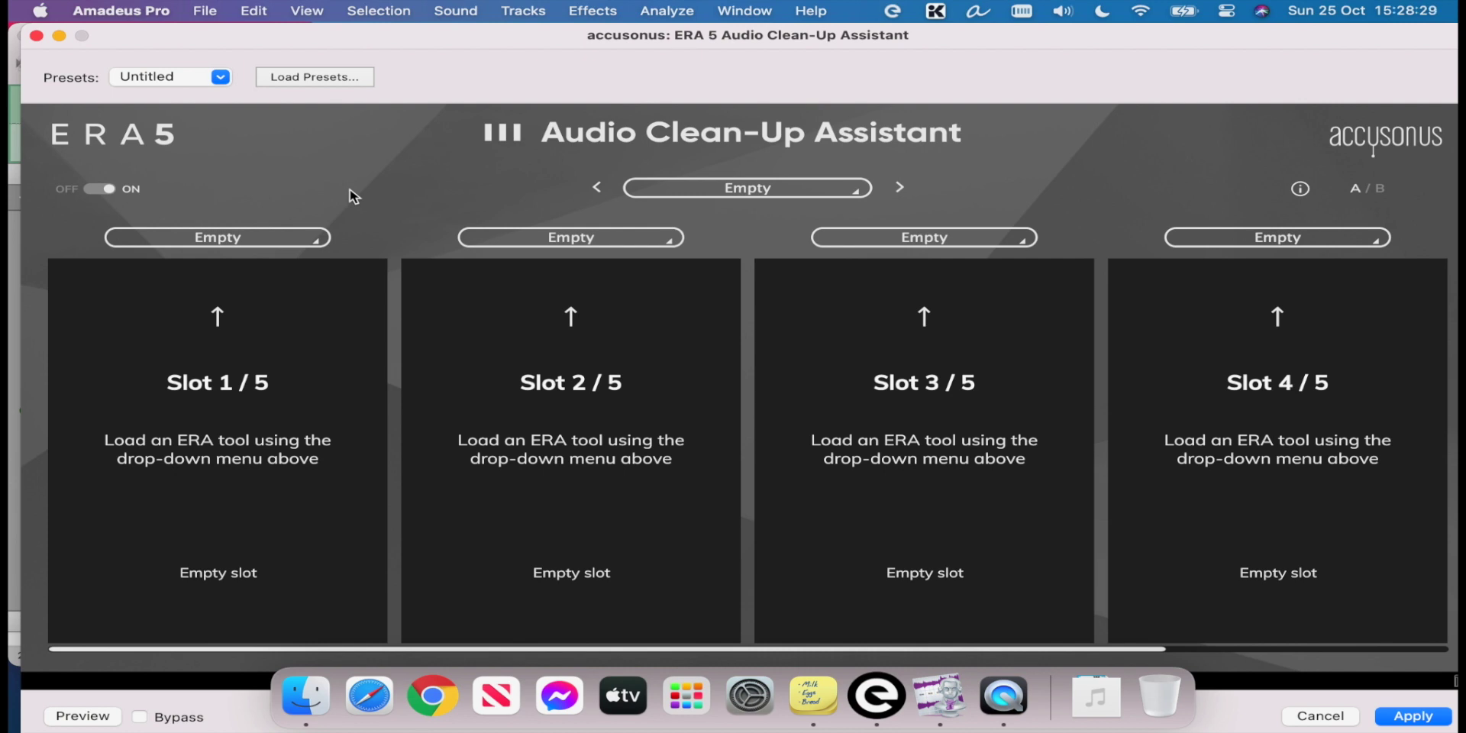
# Load Voice AutoEQ, Noise Remover, Voice Leveler and Voice Deepener into slots 1 to 4 of the Clean-Up Assistant
pyautogui.click(227, 235)
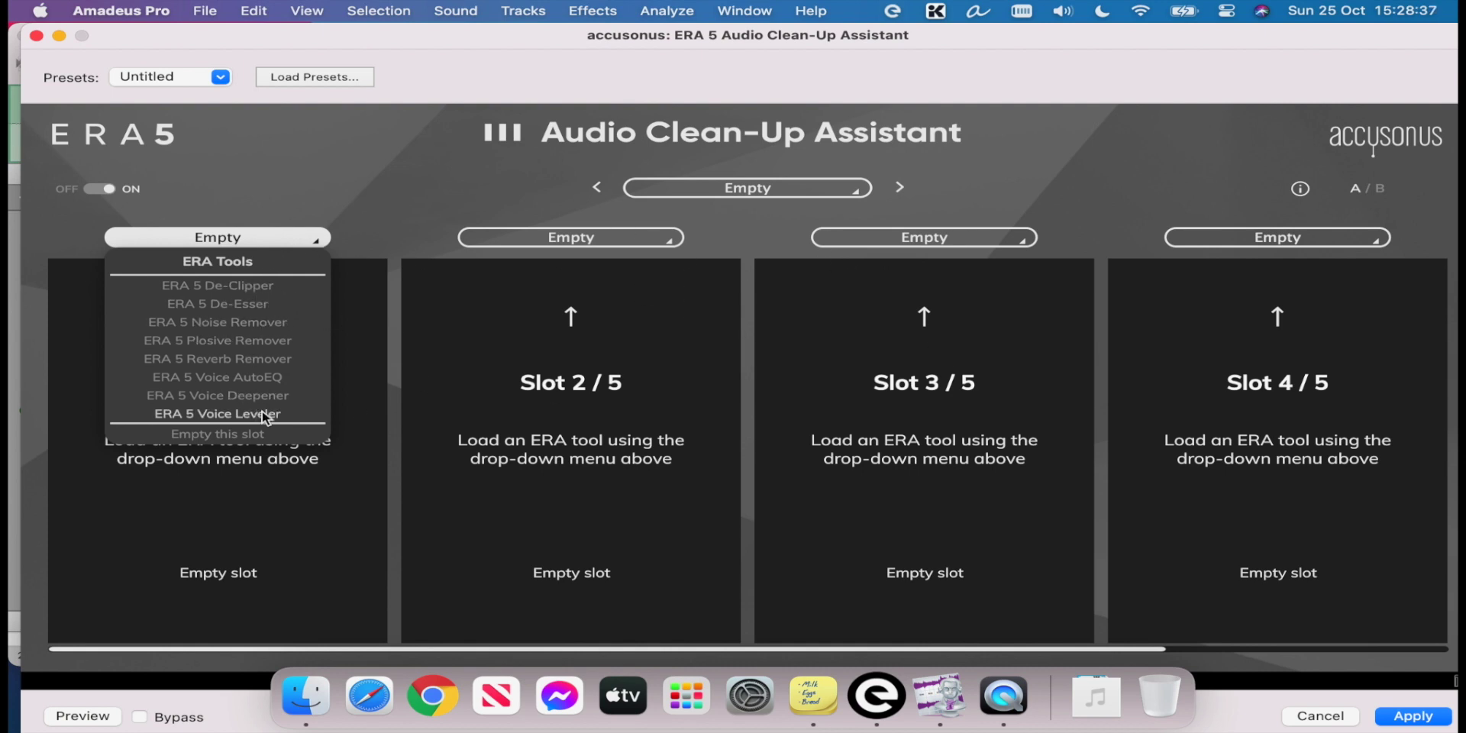
pyautogui.click(279, 377)
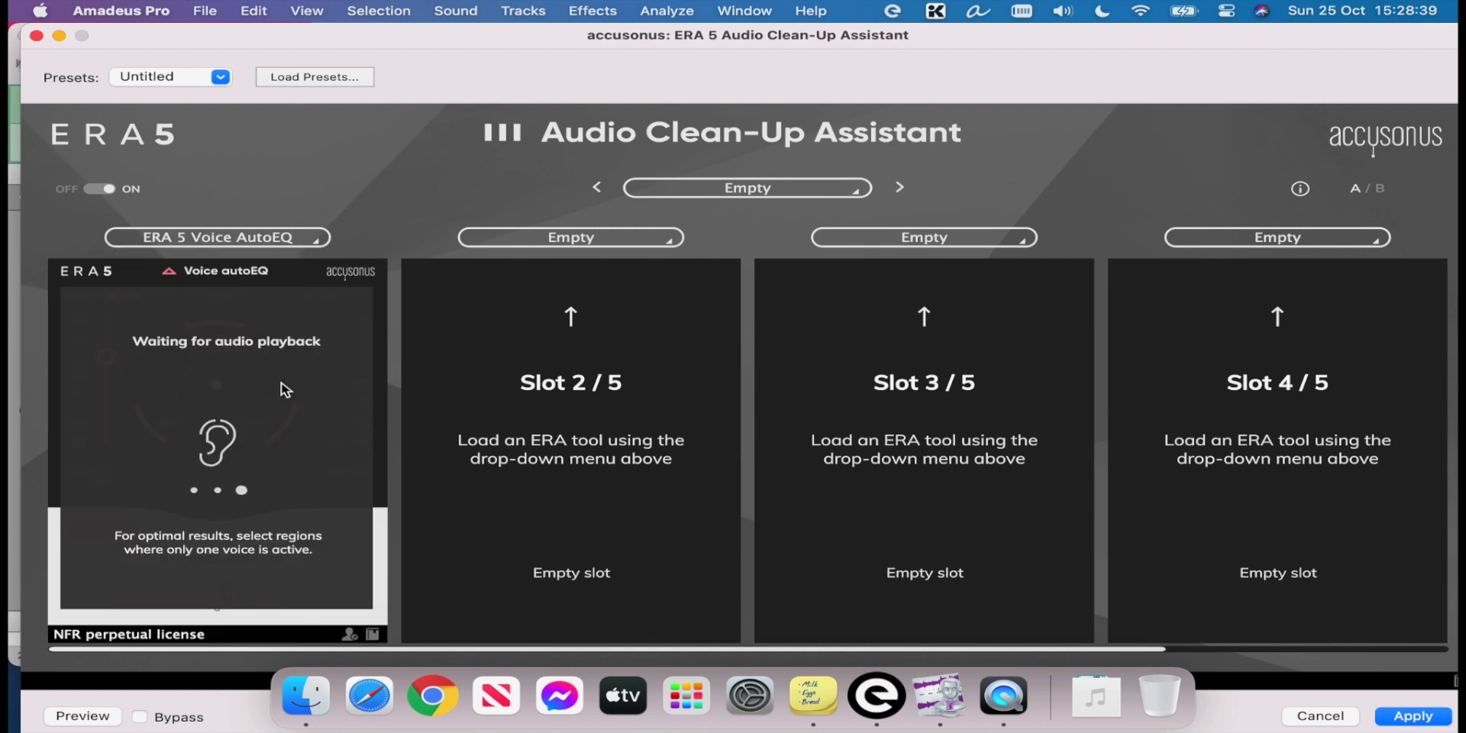
pyautogui.click(580, 239)
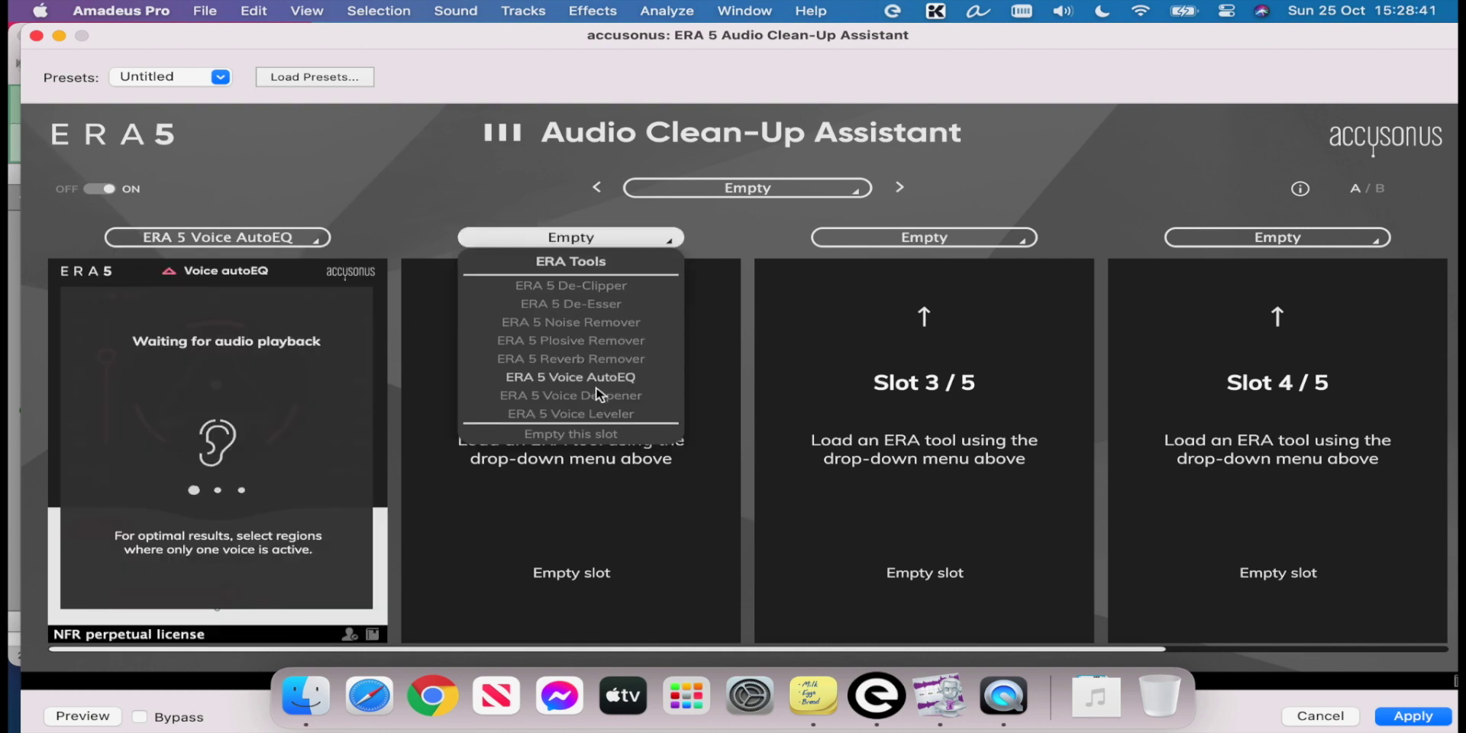
pyautogui.click(640, 323)
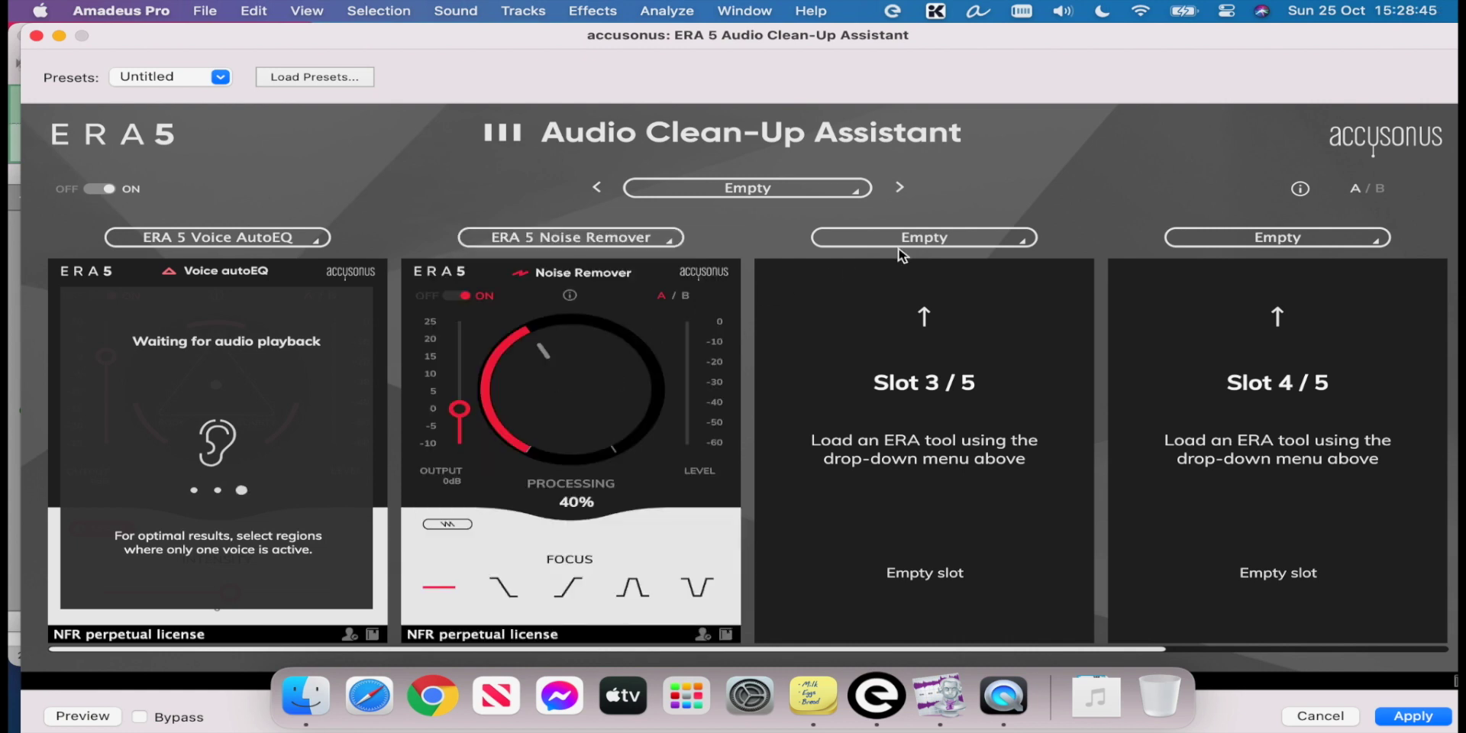
pyautogui.click(940, 242)
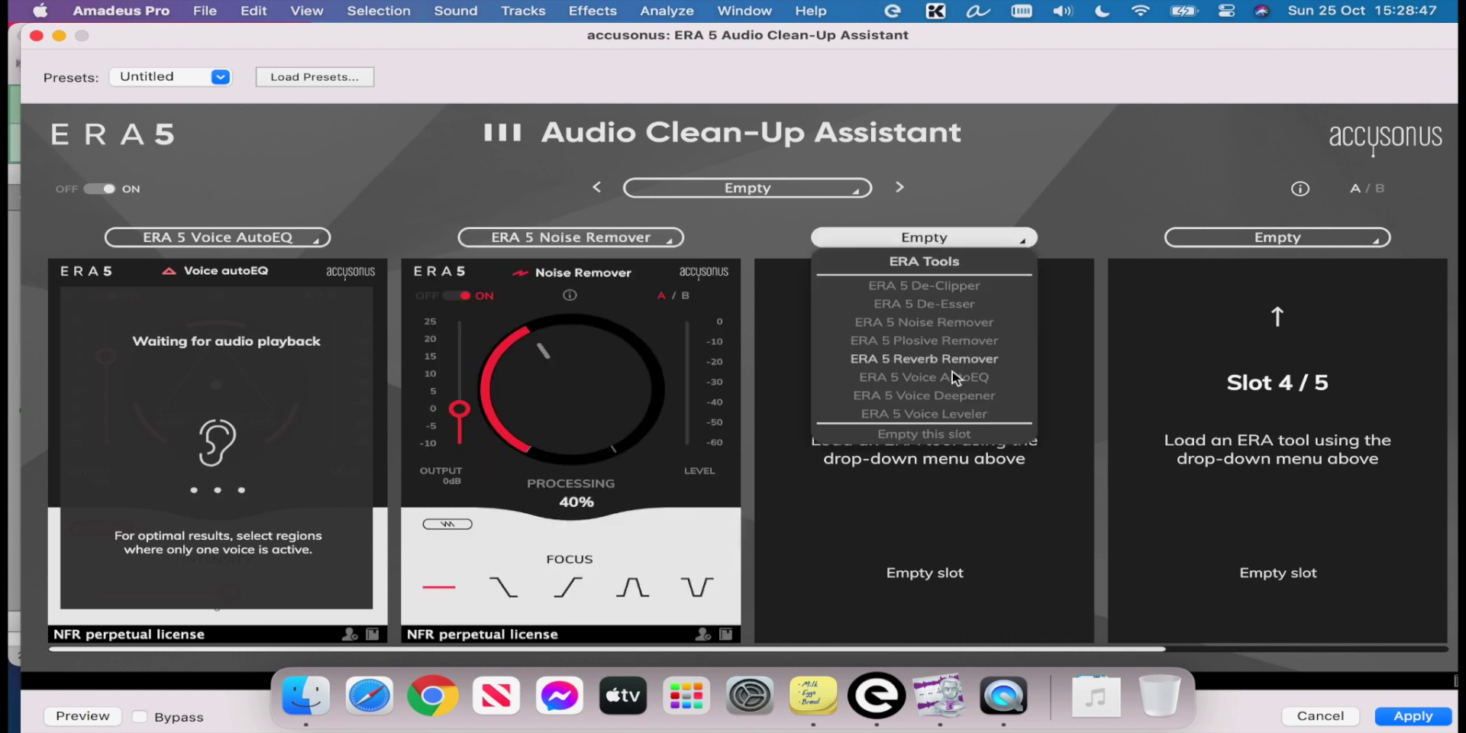
pyautogui.click(963, 411)
pyautogui.click(1204, 237)
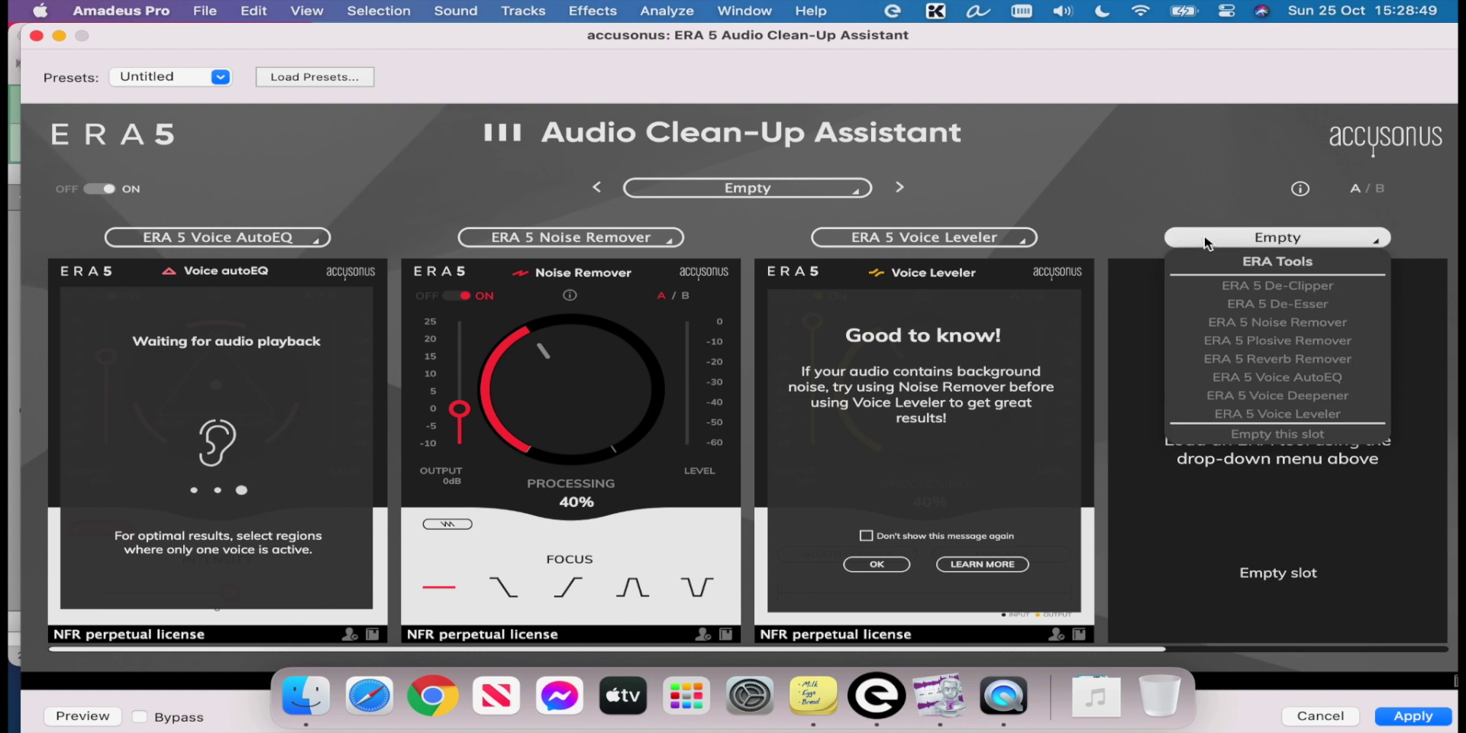
pyautogui.click(1243, 396)
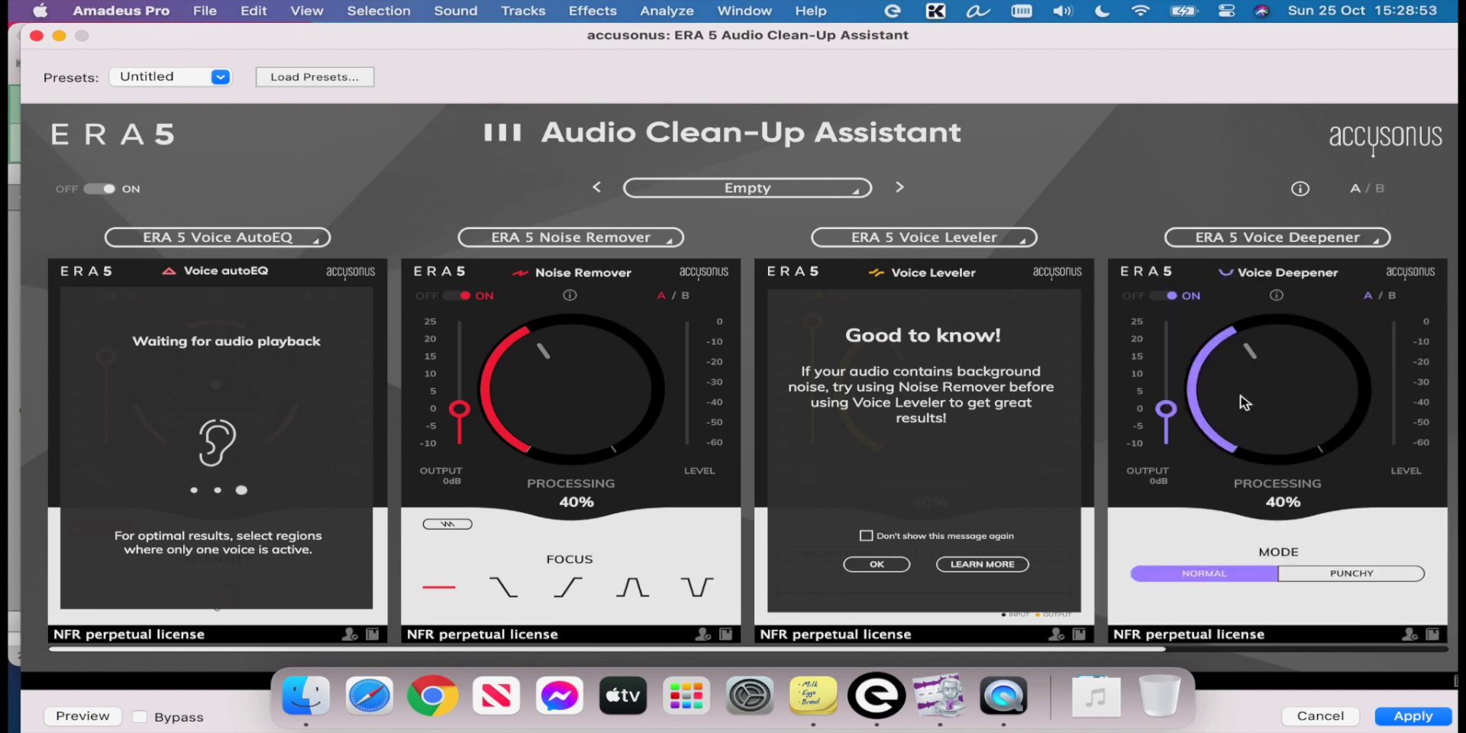
# Load the AudioBook Narrator preset, dismiss the Voice Leveler notice, and preview the selection
pyautogui.click(836, 197)
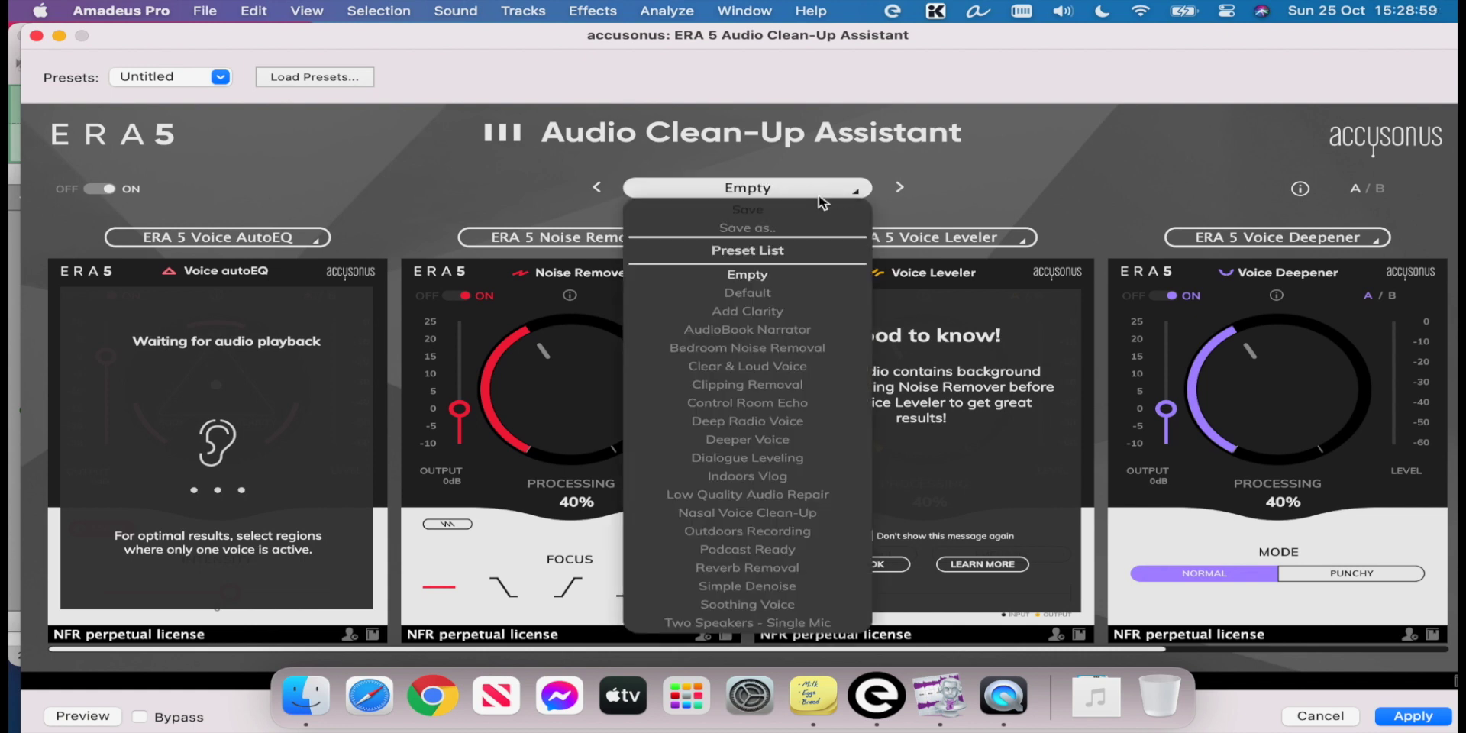
pyautogui.click(808, 339)
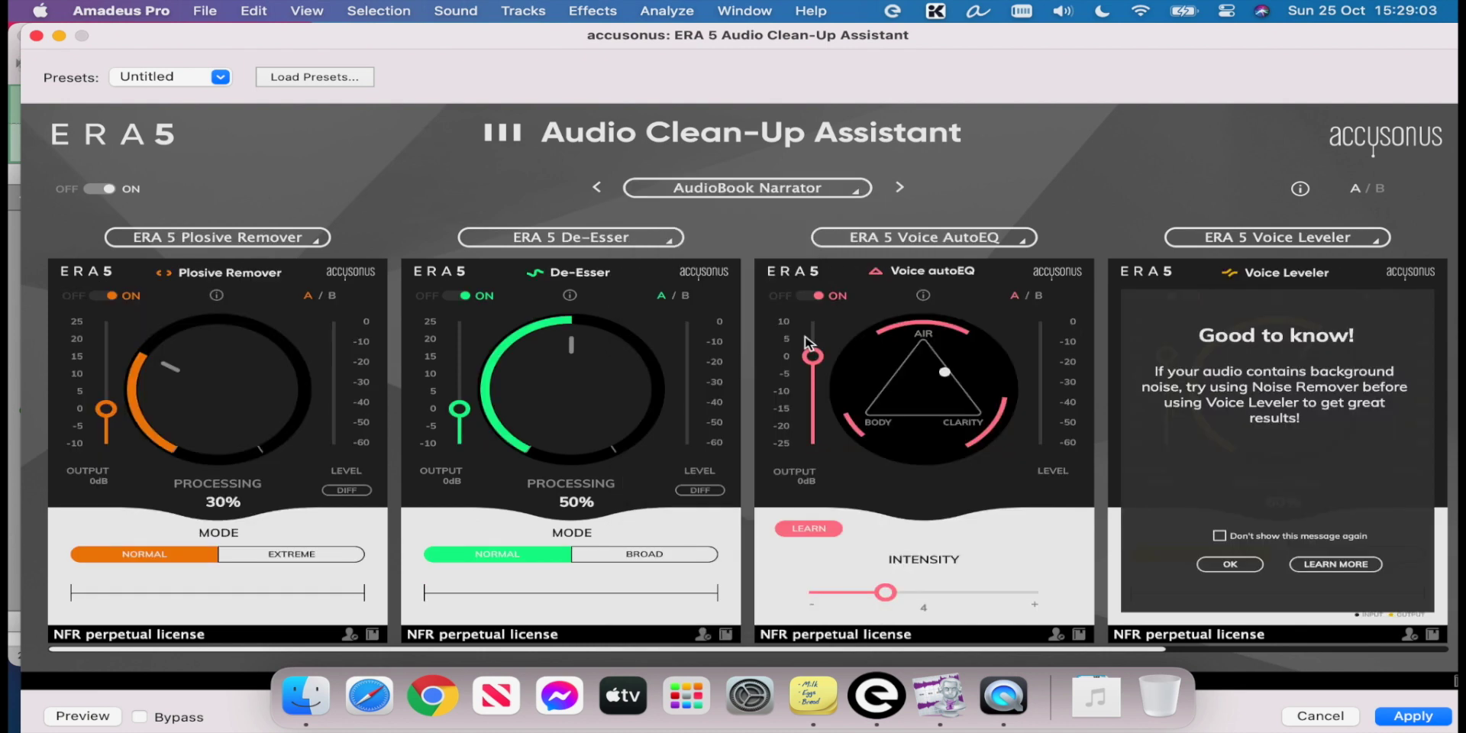
pyautogui.click(1229, 565)
pyautogui.click(79, 715)
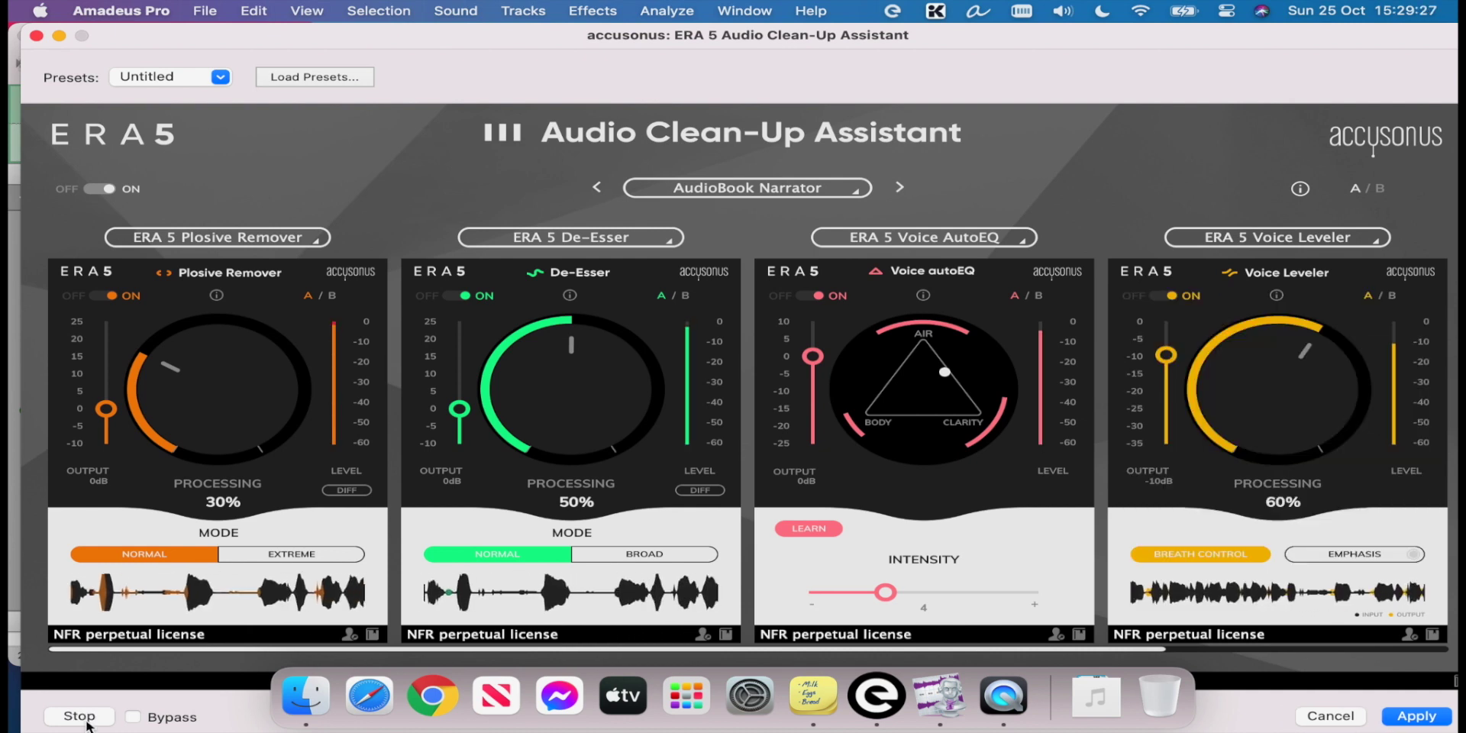
pyautogui.click(87, 721)
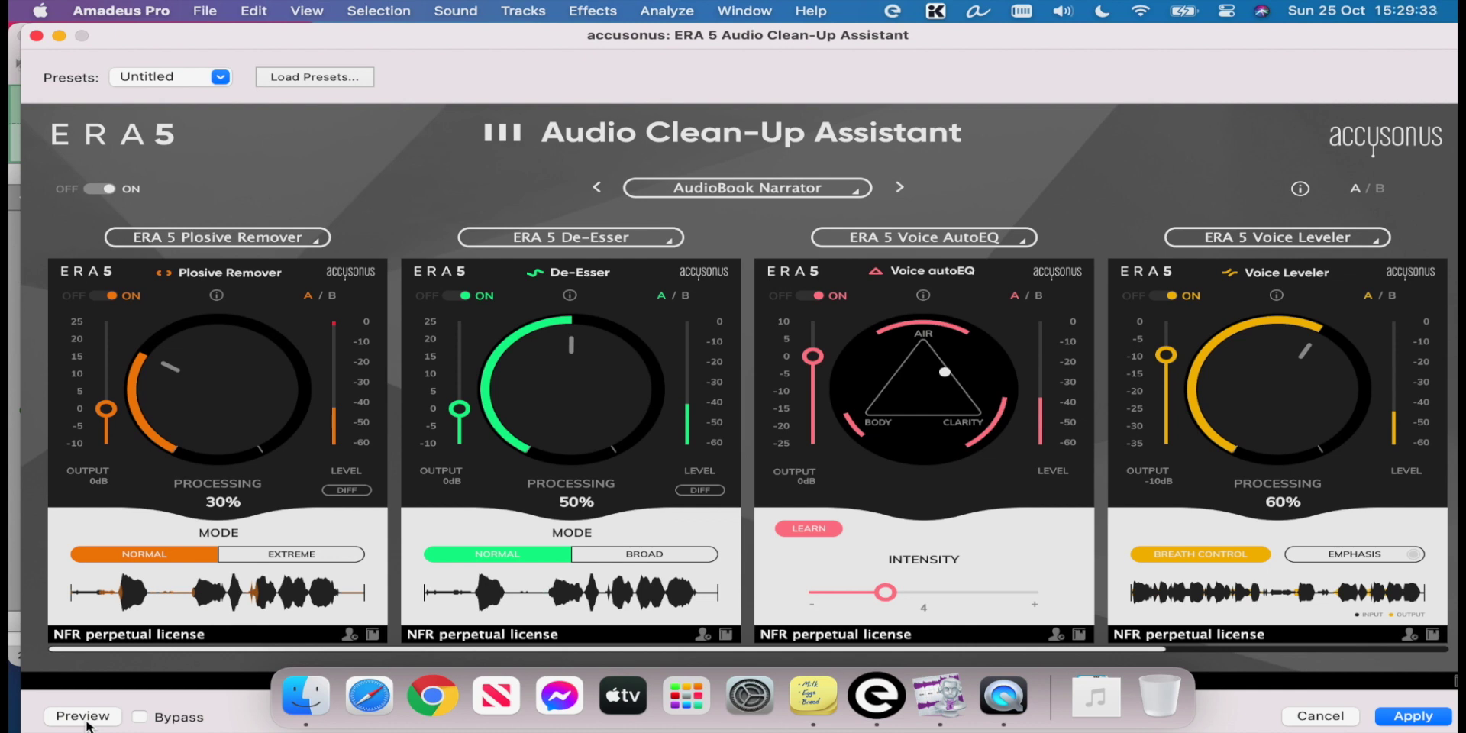
# Load the Bedroom Noise Removal preset, dismiss the Voice Leveler notice, and preview the selection
pyautogui.click(787, 195)
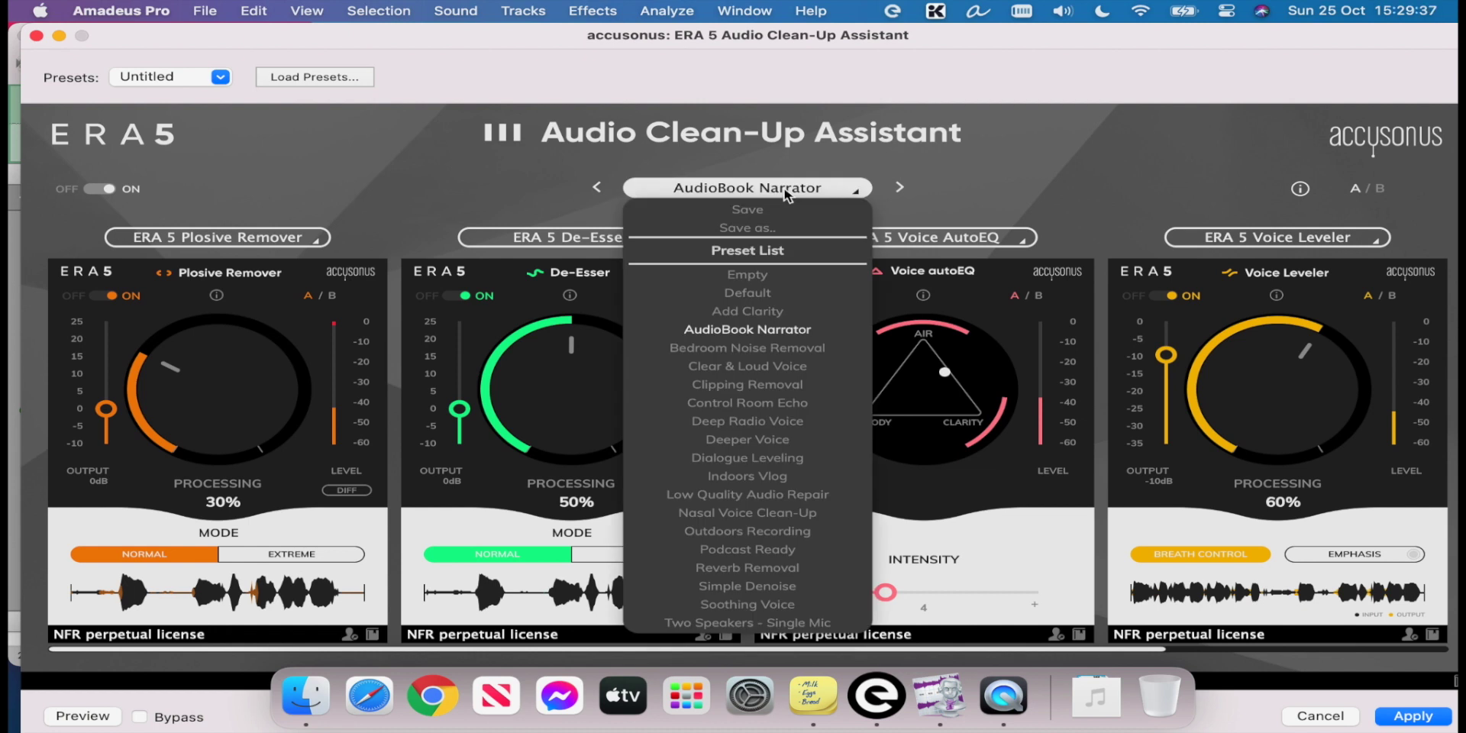
pyautogui.click(797, 355)
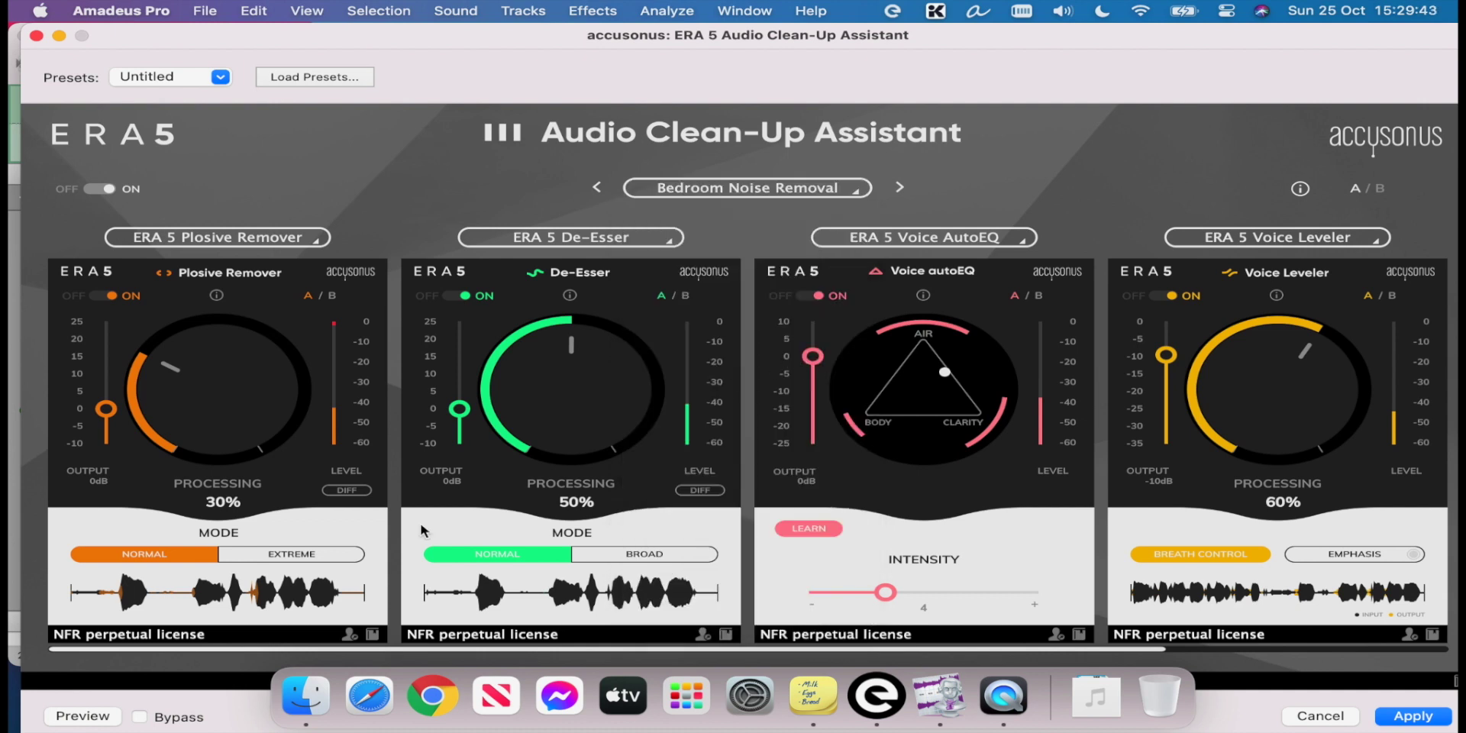
pyautogui.click(83, 716)
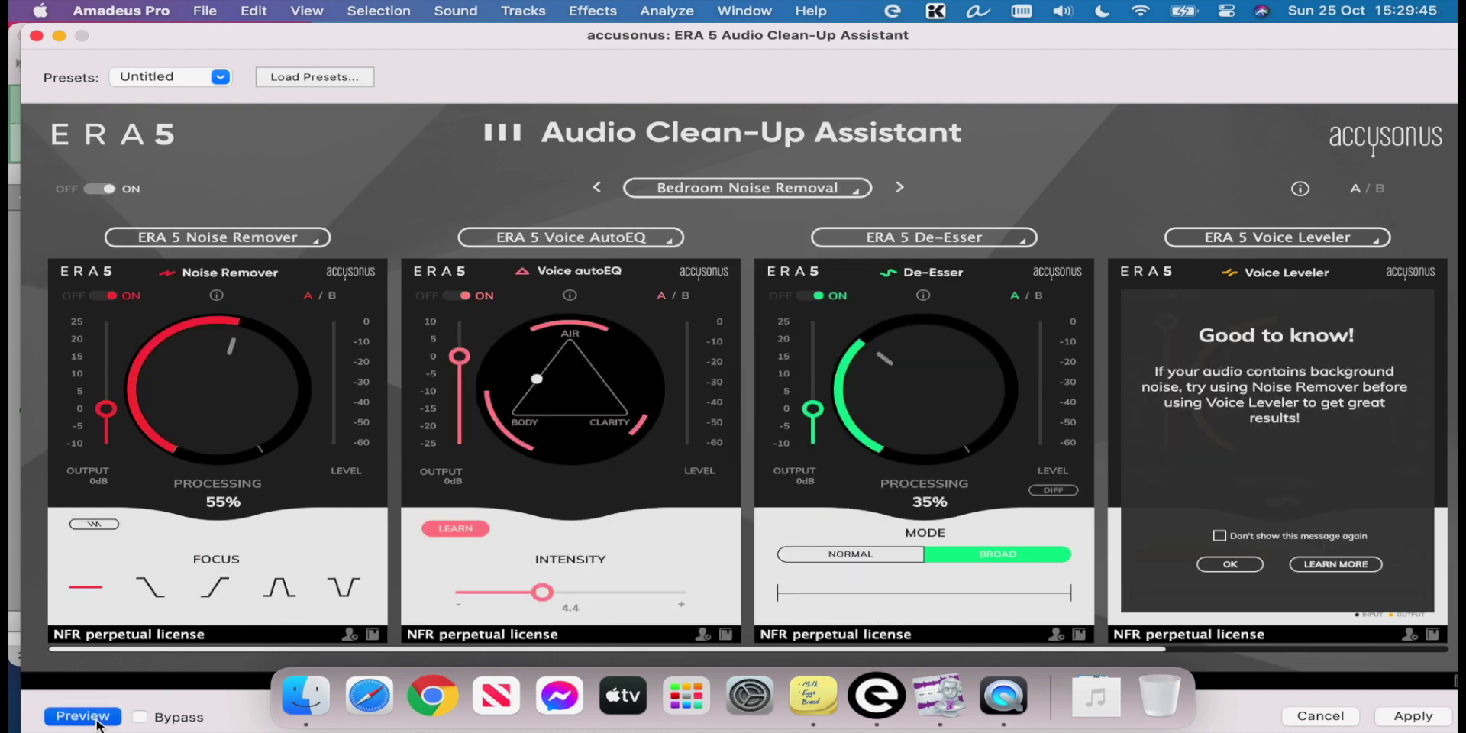
pyautogui.click(1214, 566)
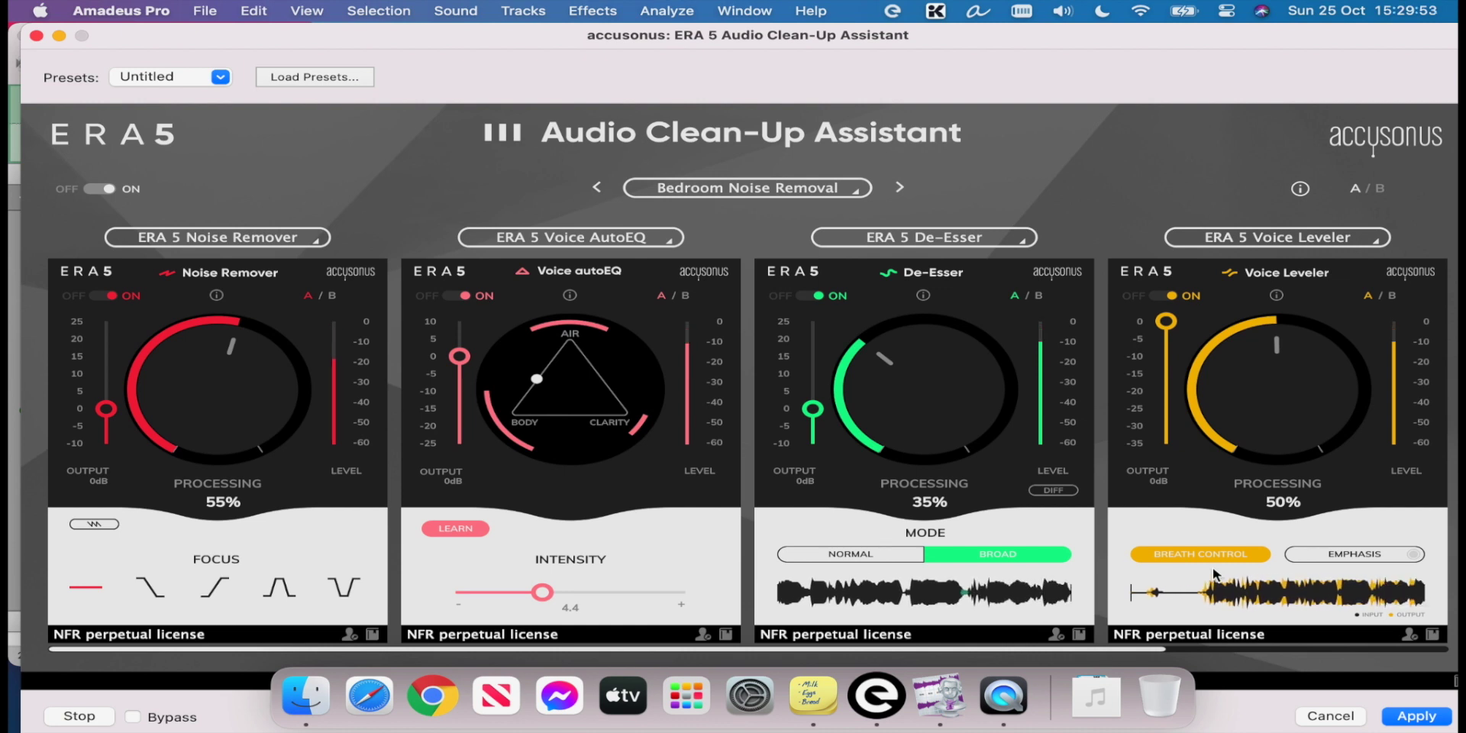
pyautogui.click(100, 716)
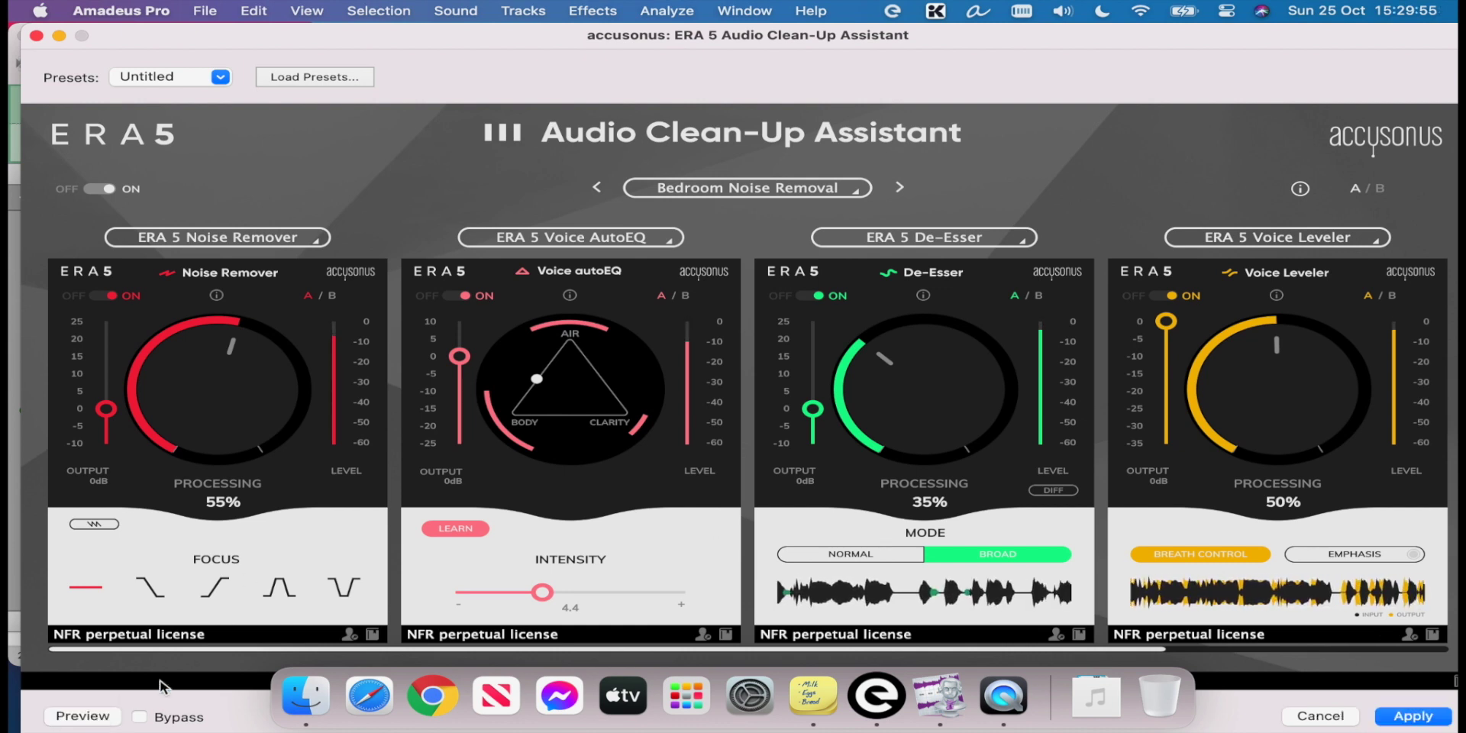
# Load the Deep Radio Voice preset, dismiss the Voice Leveler notice, and preview the selection
pyautogui.click(783, 191)
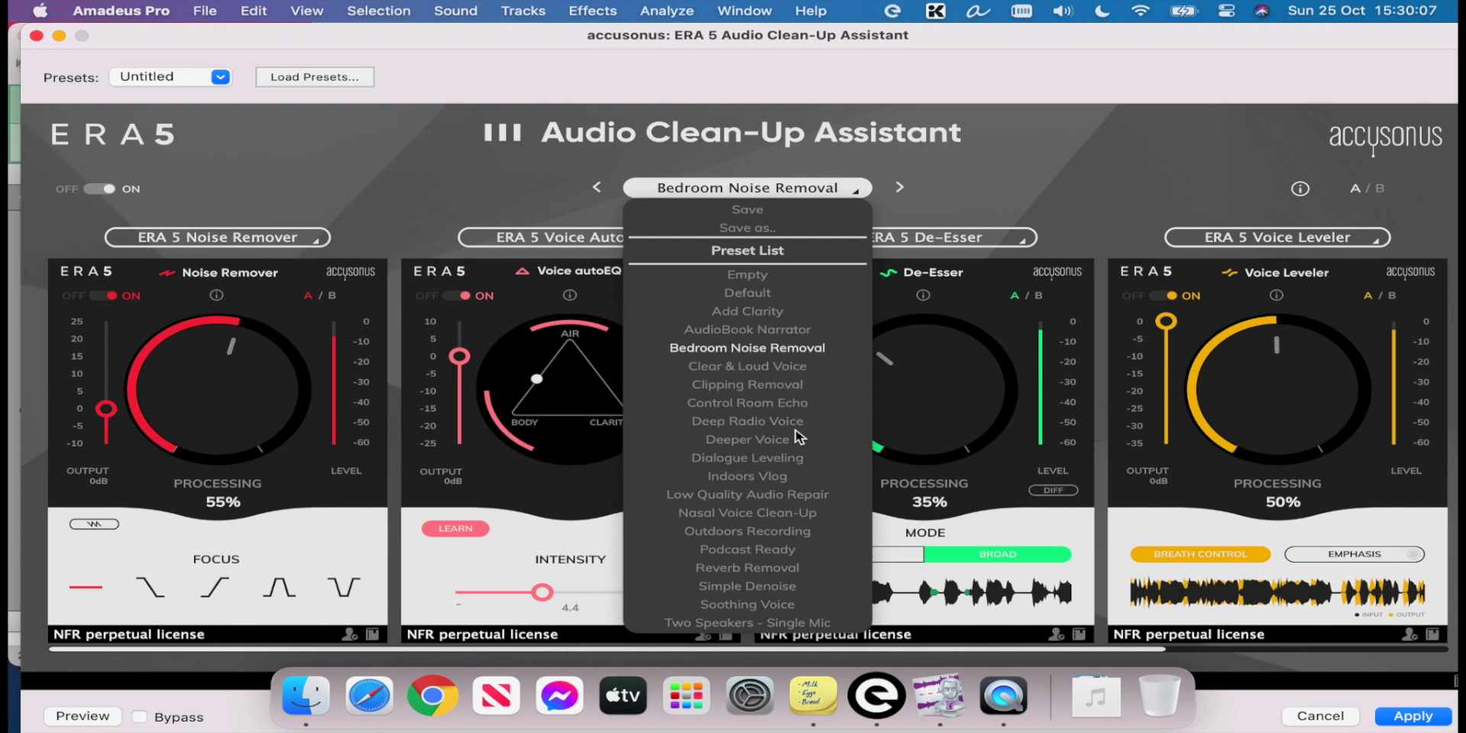
pyautogui.click(746, 424)
pyautogui.click(95, 716)
pyautogui.click(1230, 565)
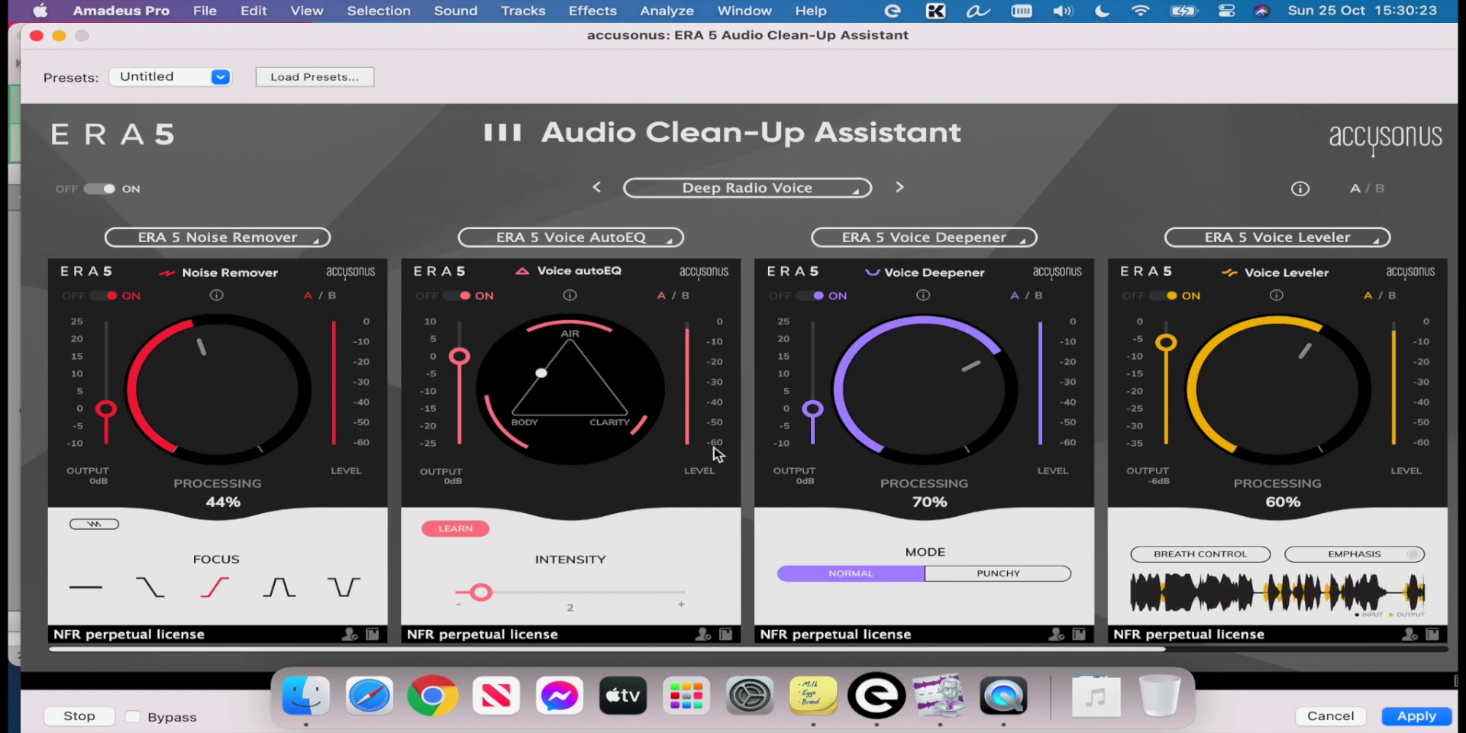
pyautogui.click(79, 717)
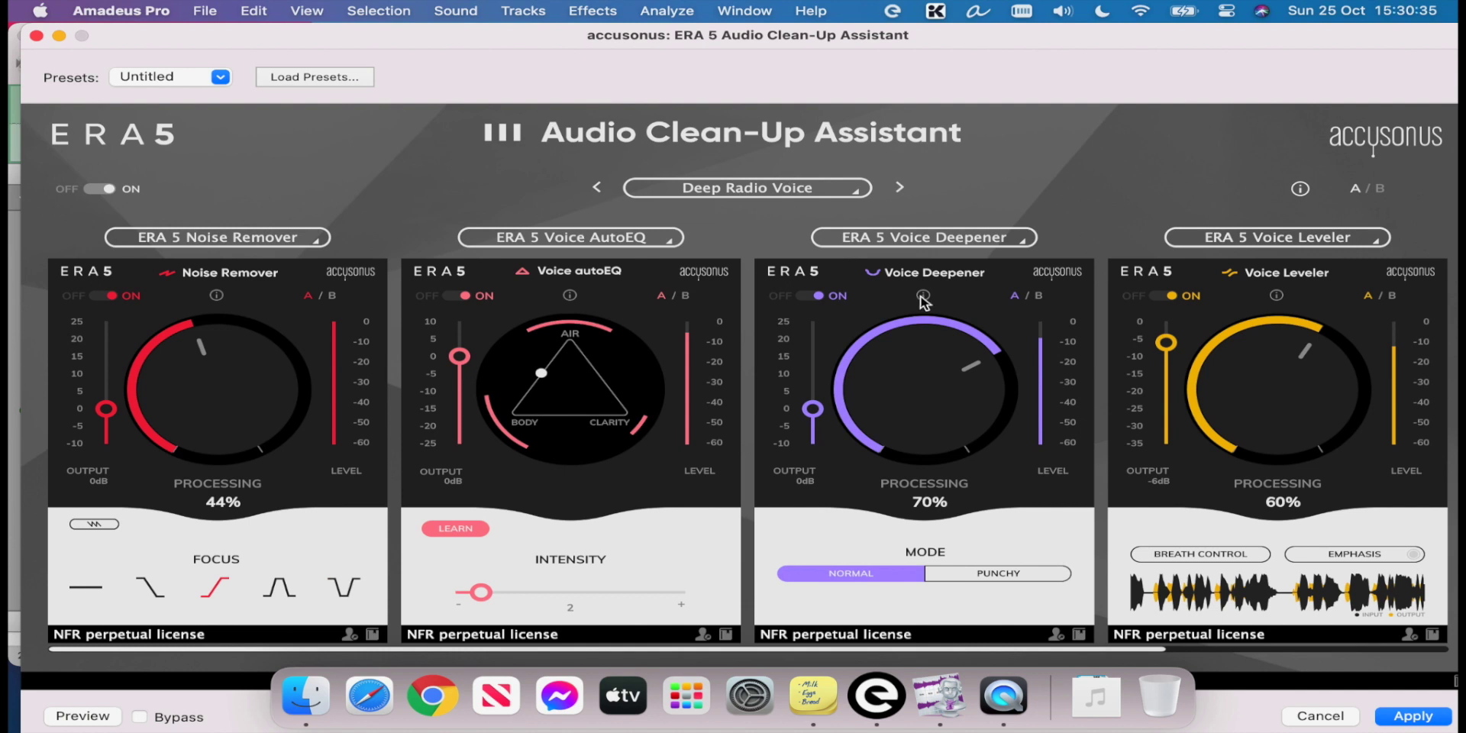
# Set the Voice Deepener processing in the Clean-Up Assistant to 50% and preview the selection
pyautogui.doubleClick(924, 503)
pyautogui.write('15')
pyautogui.press('Return')
pyautogui.click(90, 713)
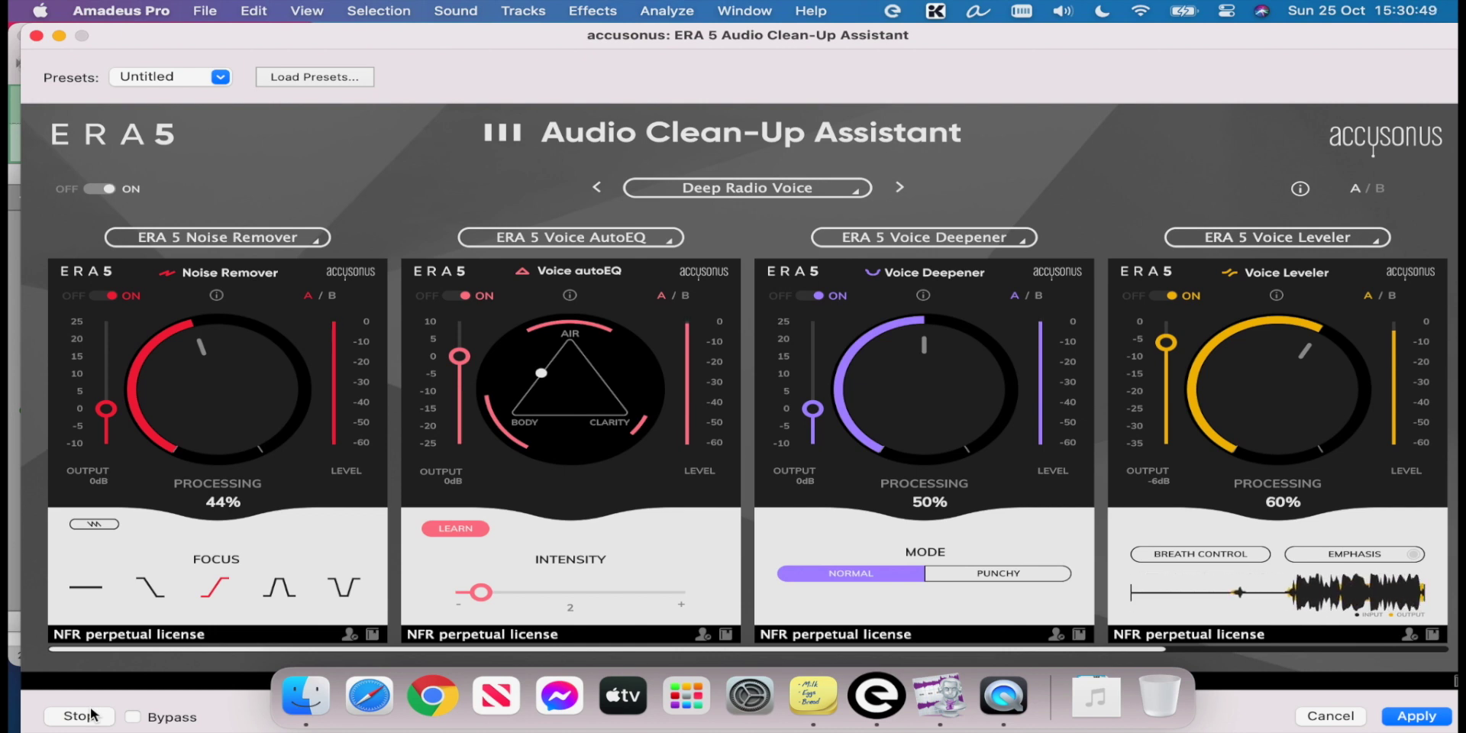
# Load the Nasal Voice Clean-Up preset, dismiss the Voice Leveler notice, and preview the selection
pyautogui.click(81, 716)
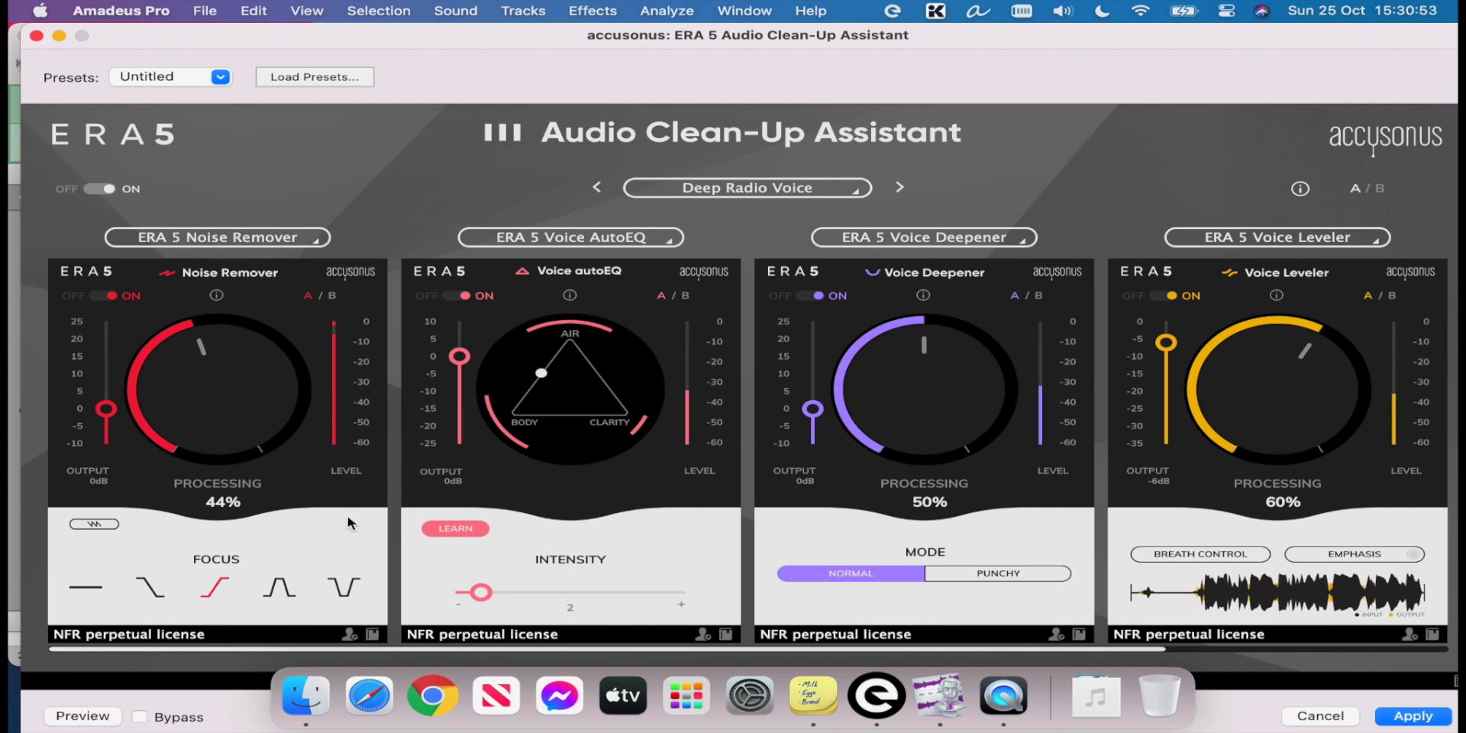
pyautogui.click(825, 188)
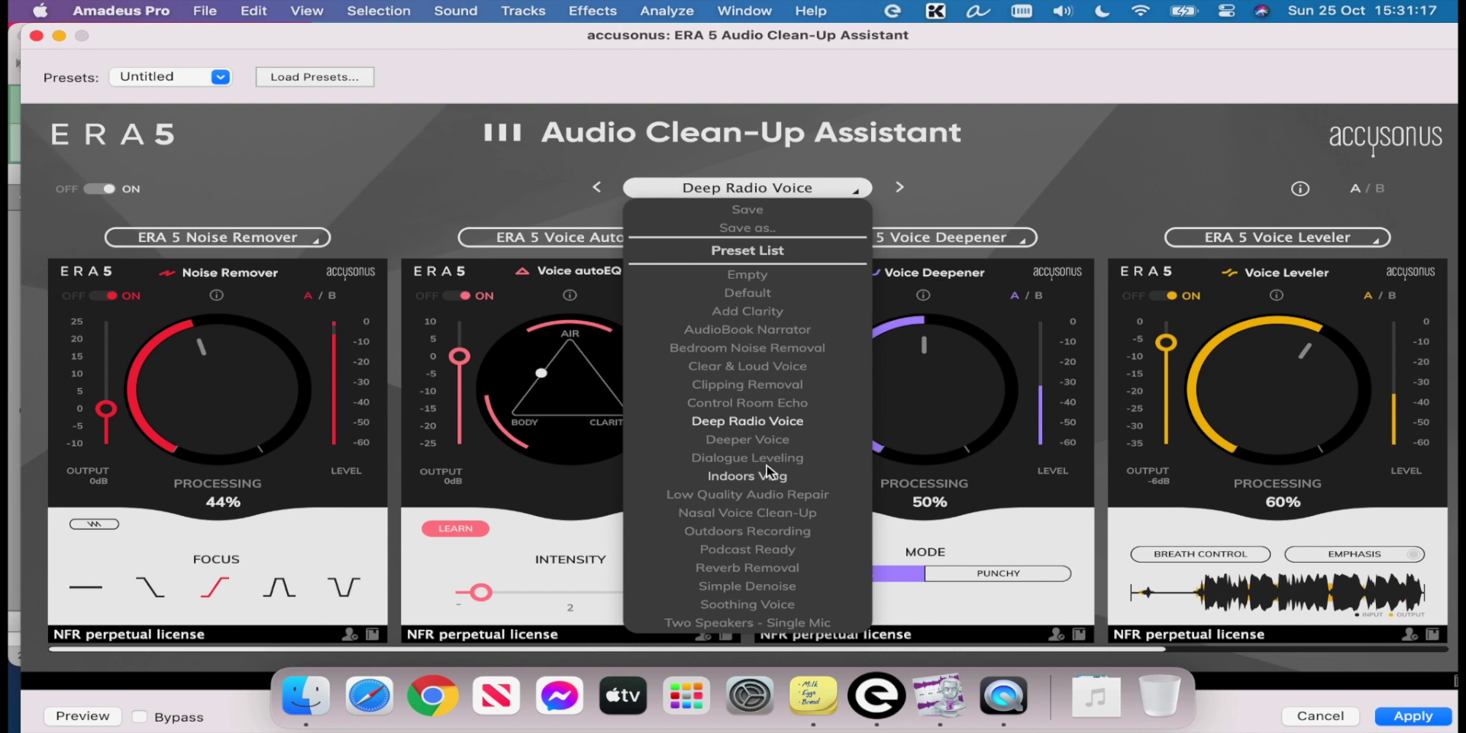
pyautogui.click(771, 513)
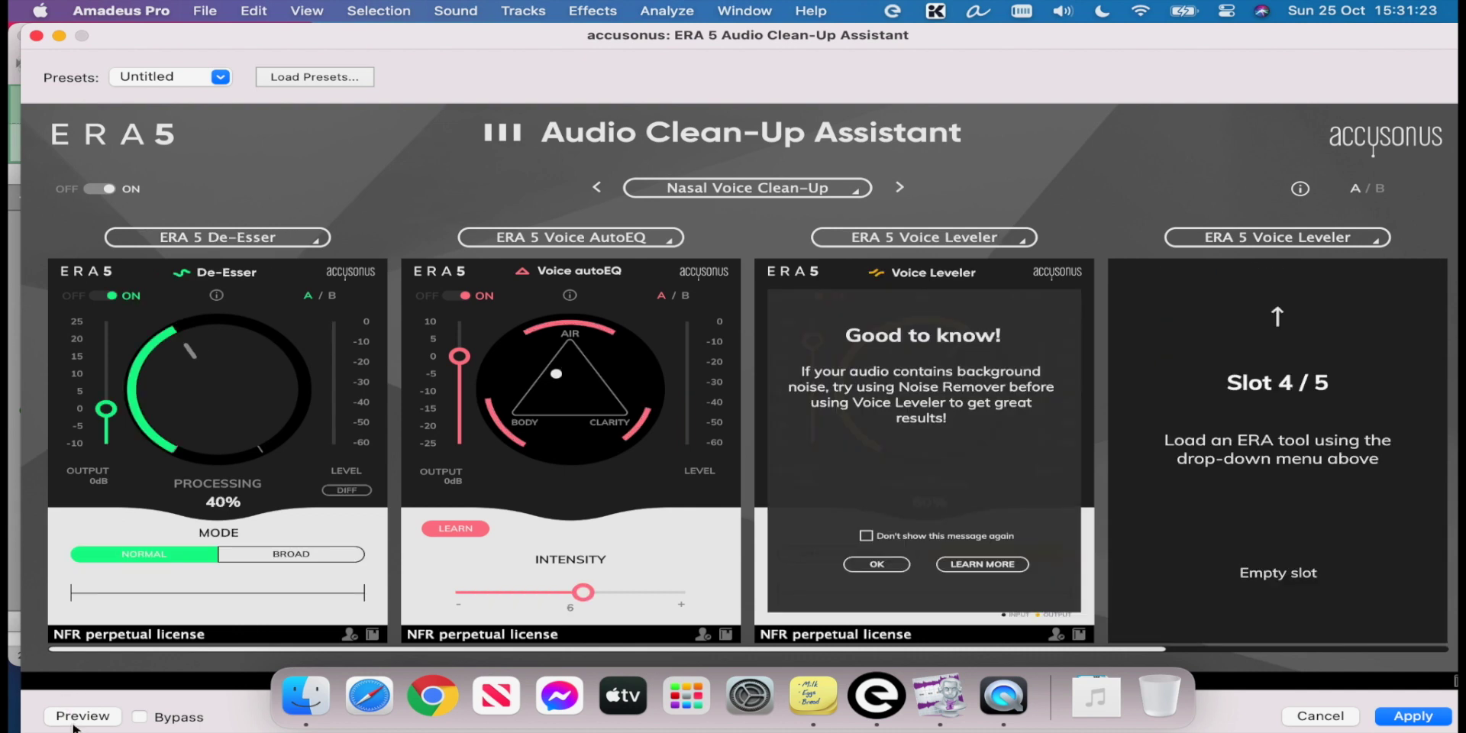
pyautogui.click(877, 564)
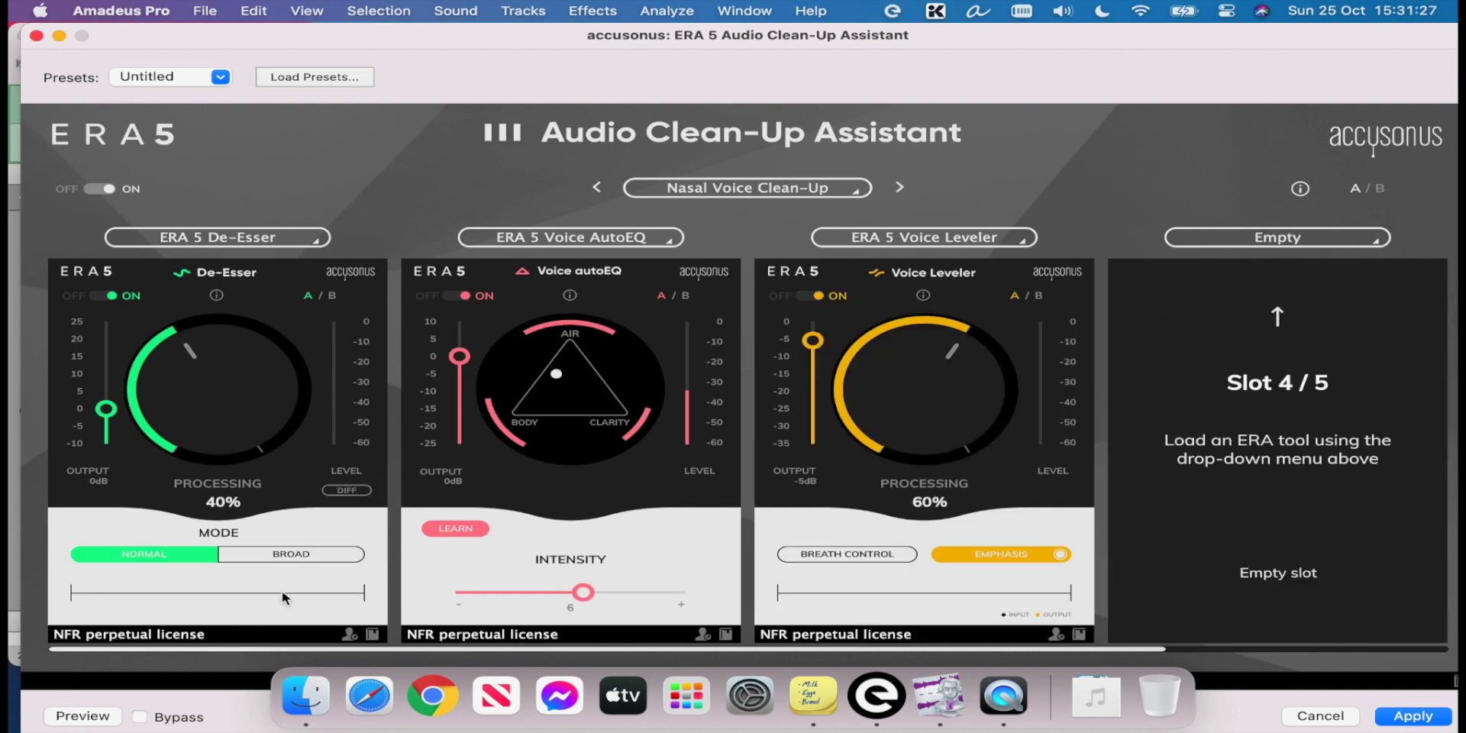
pyautogui.click(83, 716)
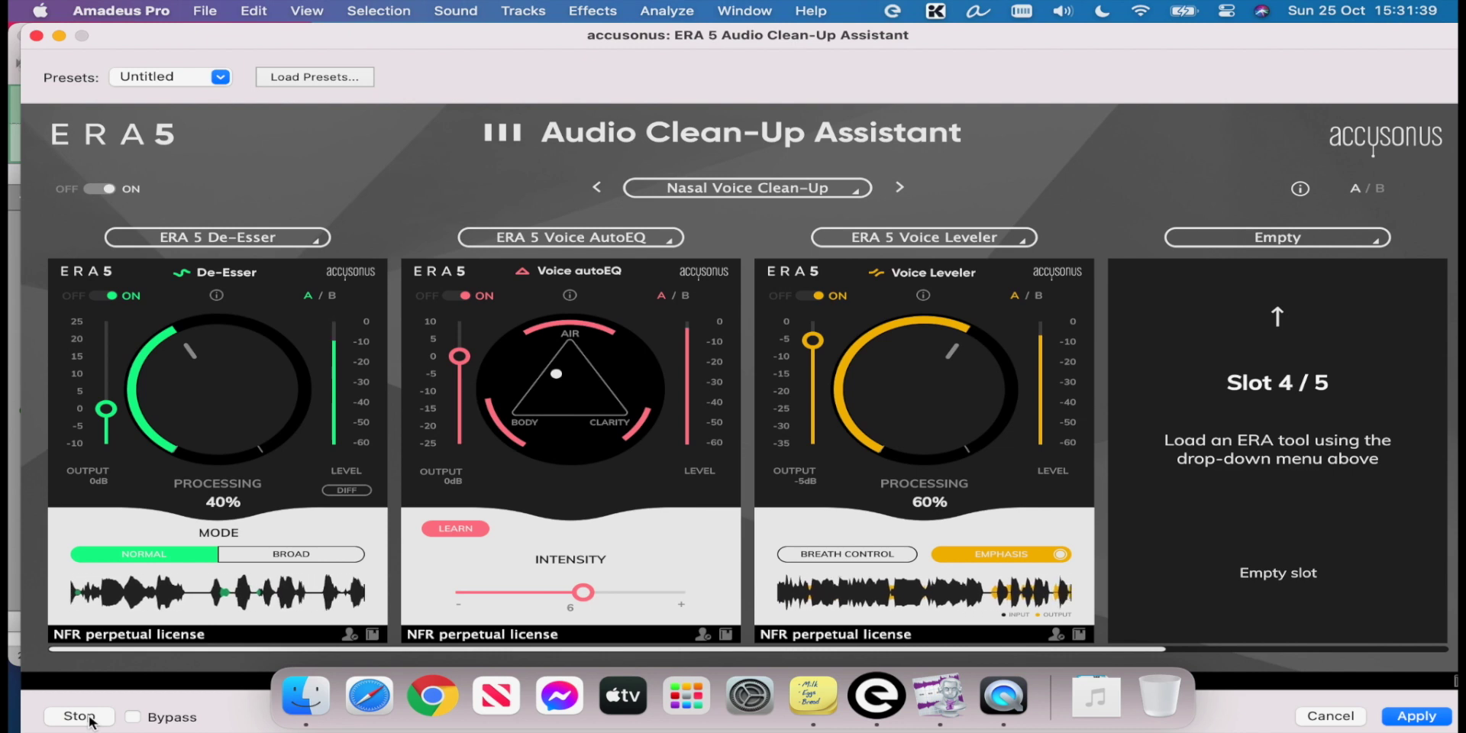
pyautogui.click(79, 716)
# Load the Podcast Ready preset, turn on Breath Control in its Voice Leveler, and preview the selection
pyautogui.click(746, 187)
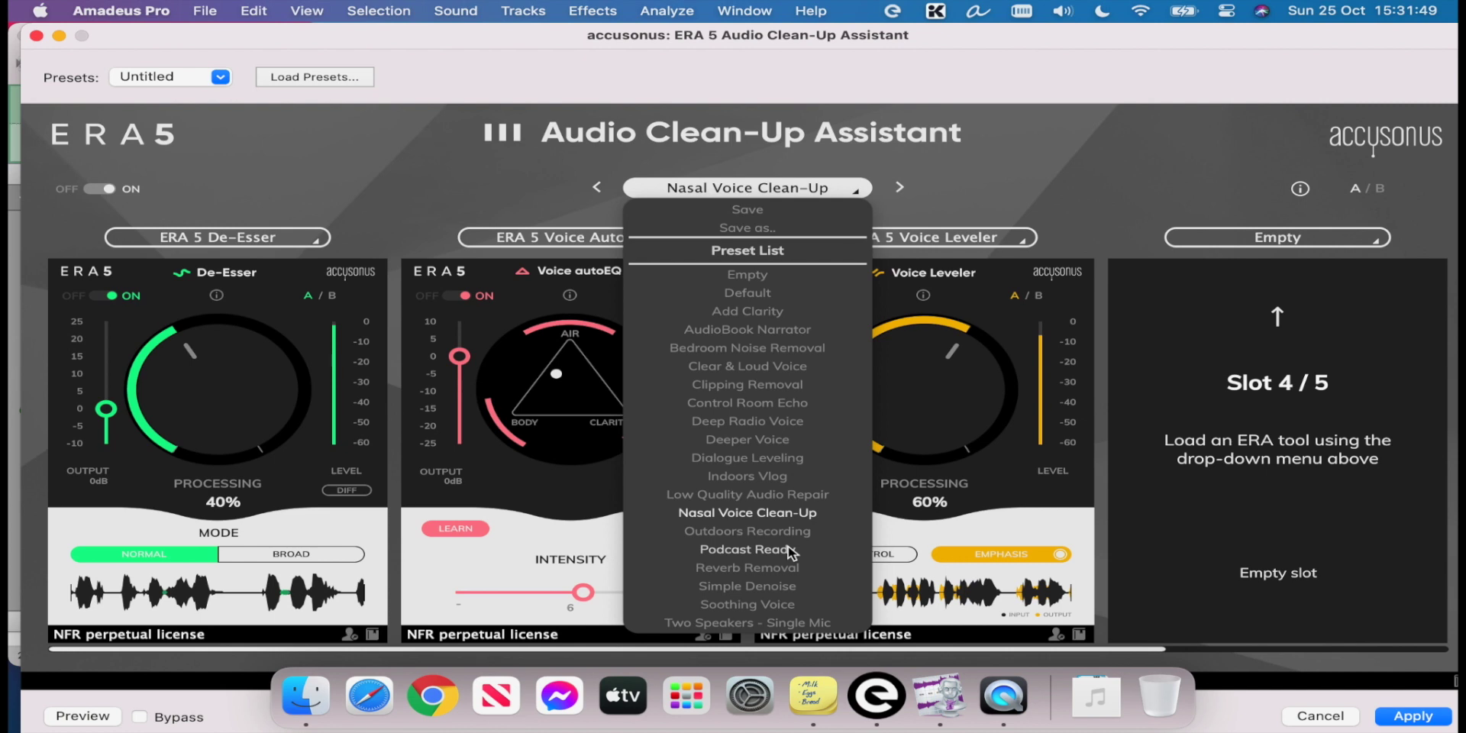
pyautogui.click(748, 549)
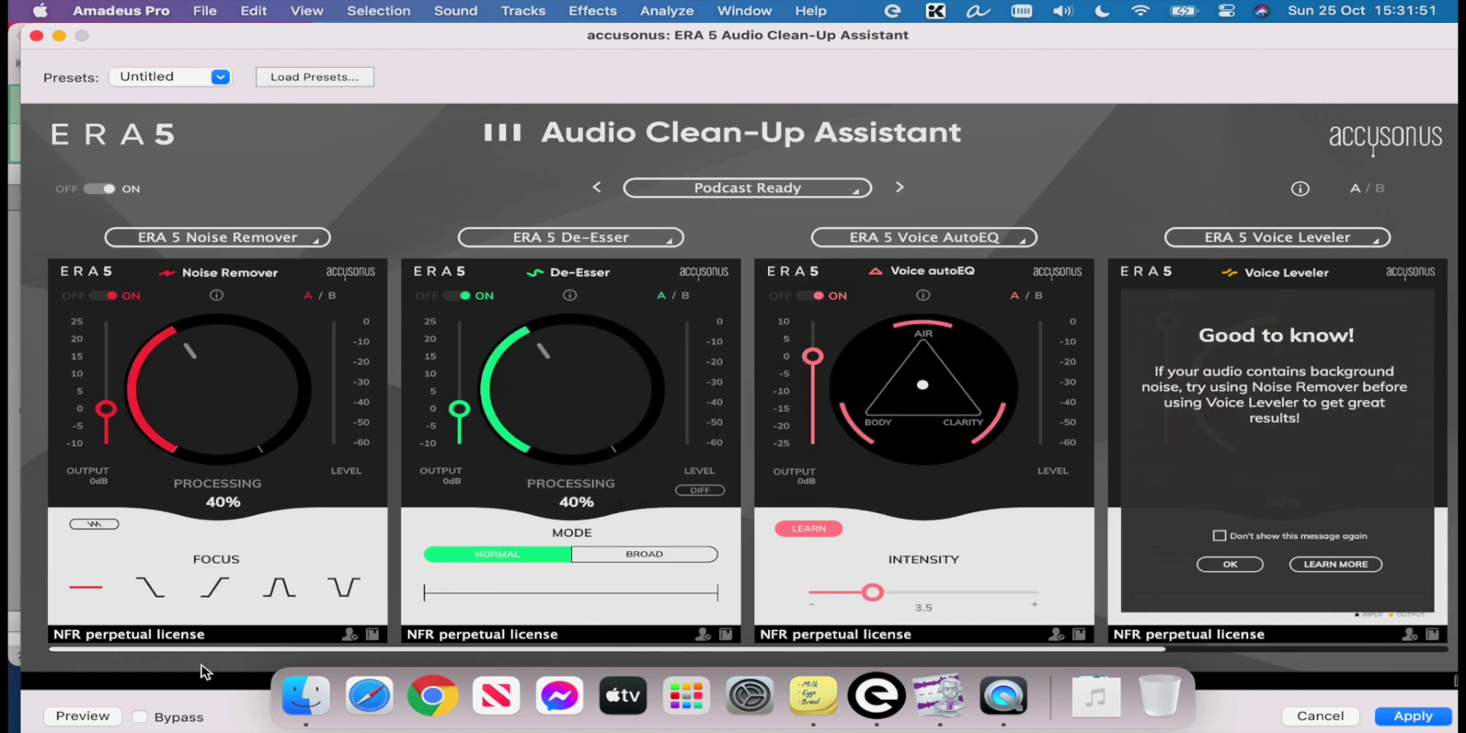
pyautogui.click(1241, 565)
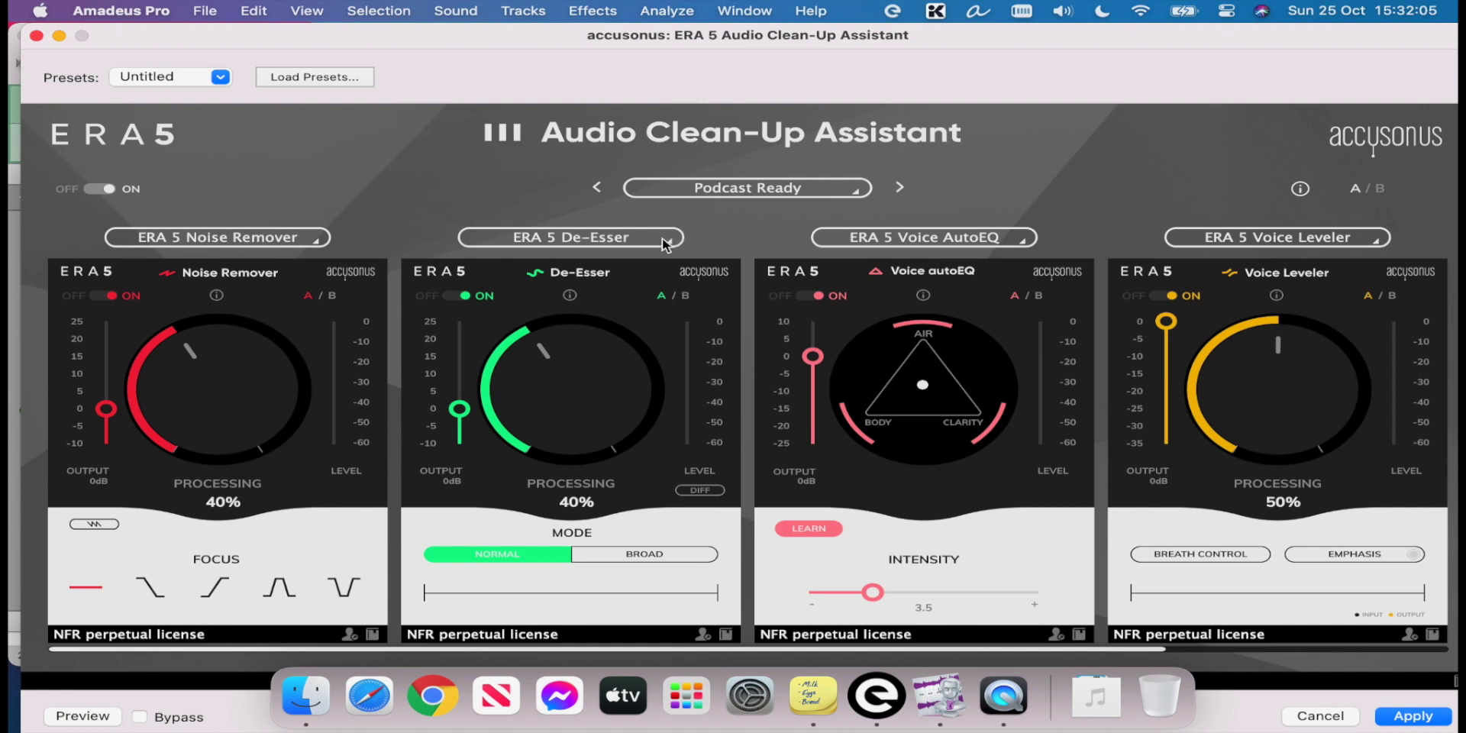
pyautogui.click(1221, 557)
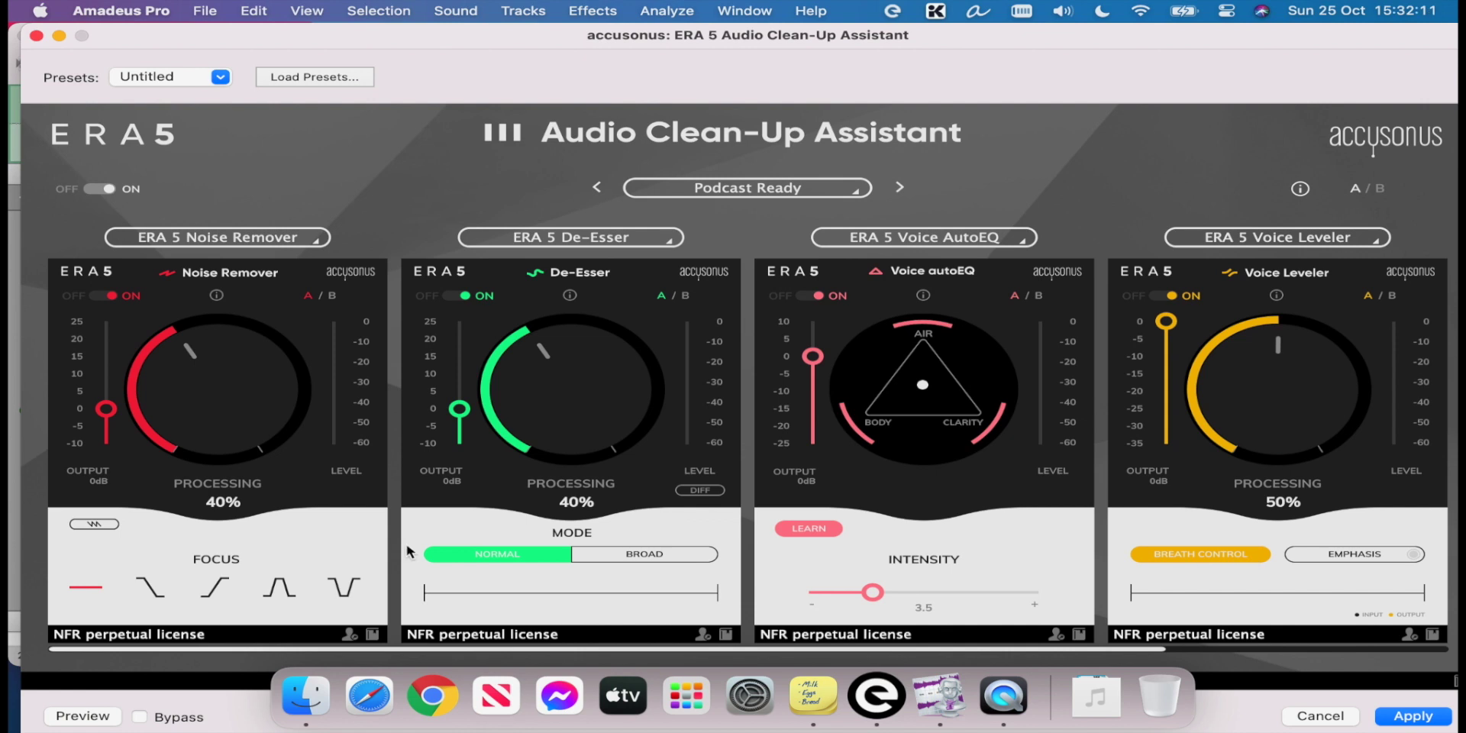
pyautogui.click(74, 716)
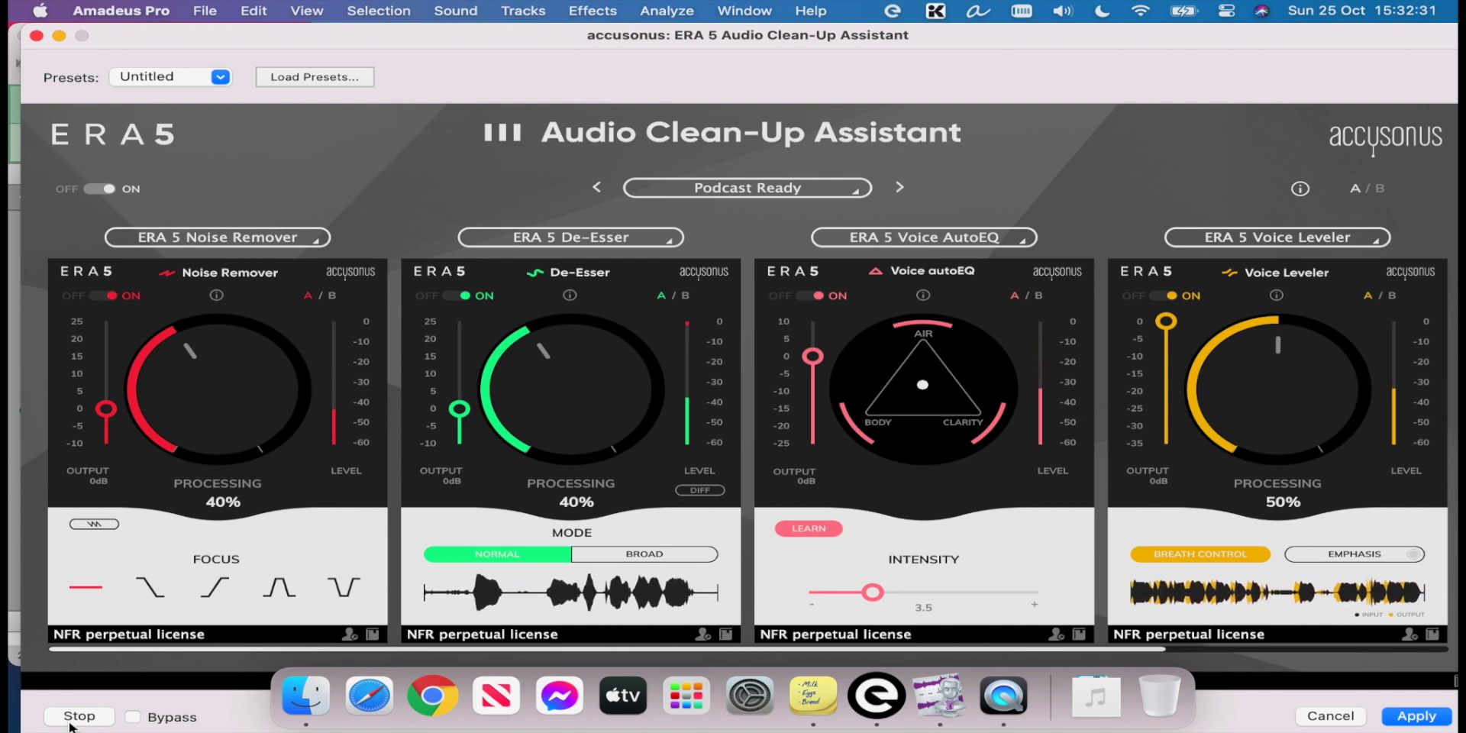
pyautogui.click(73, 722)
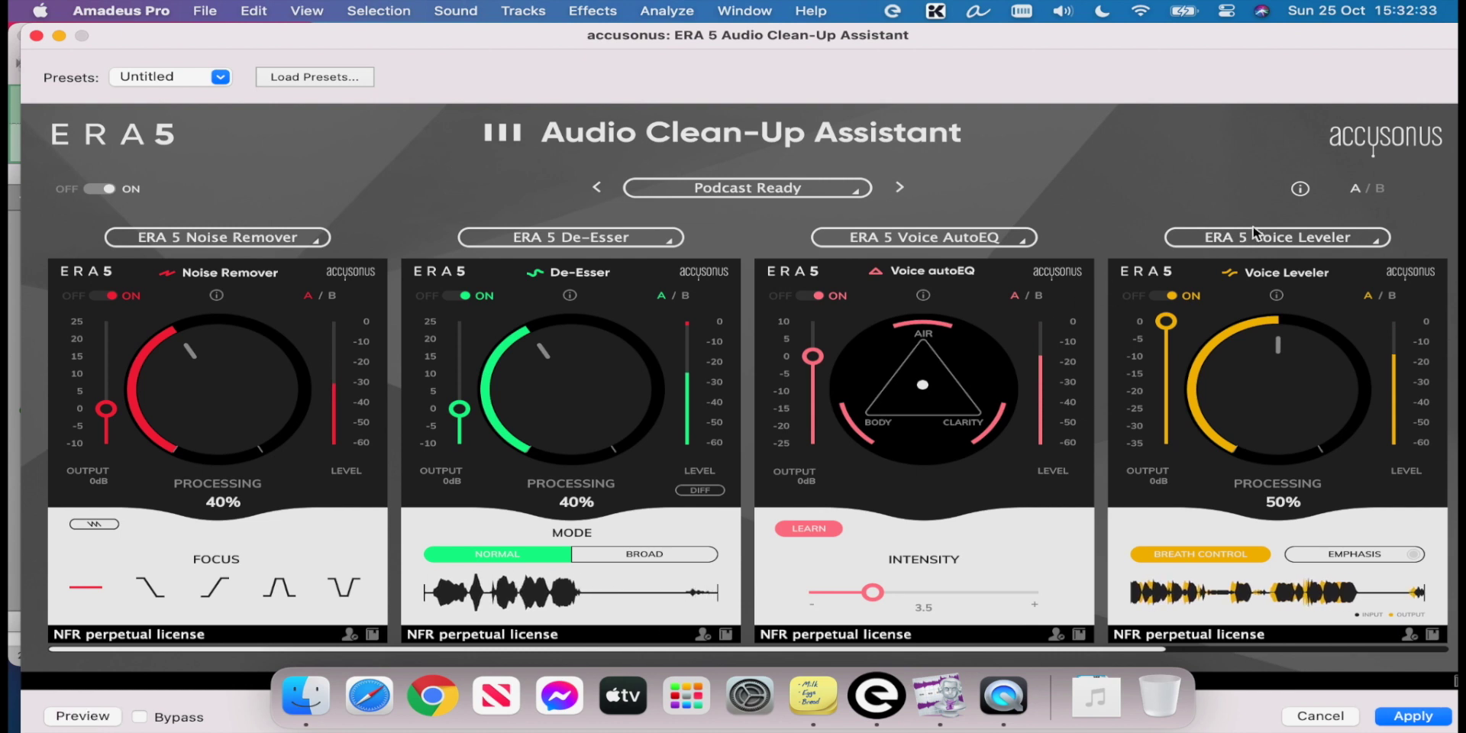
# With the AudioBook Narrator preset, set the Plosive Remover to Extreme mode and the De-Esser to Broad mode
pyautogui.click(1379, 189)
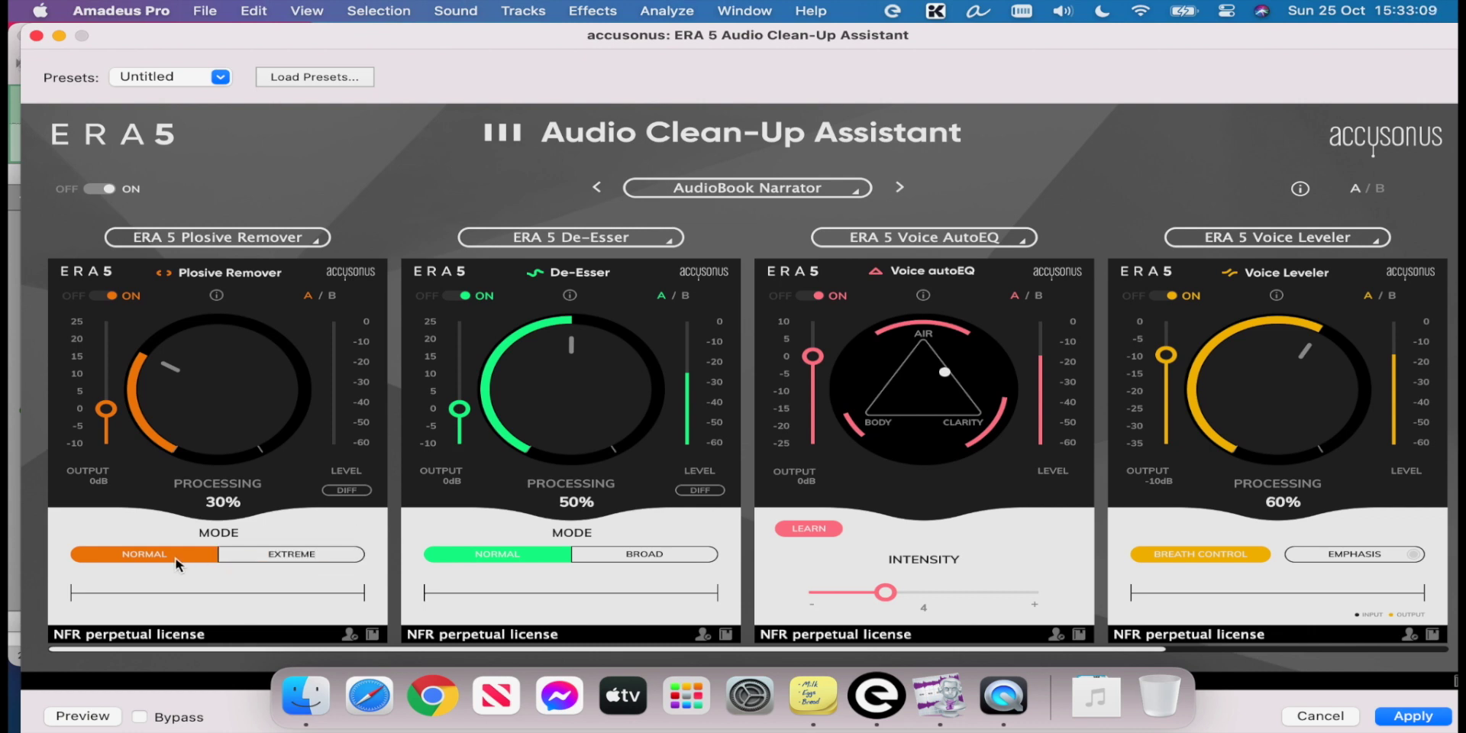
pyautogui.click(285, 557)
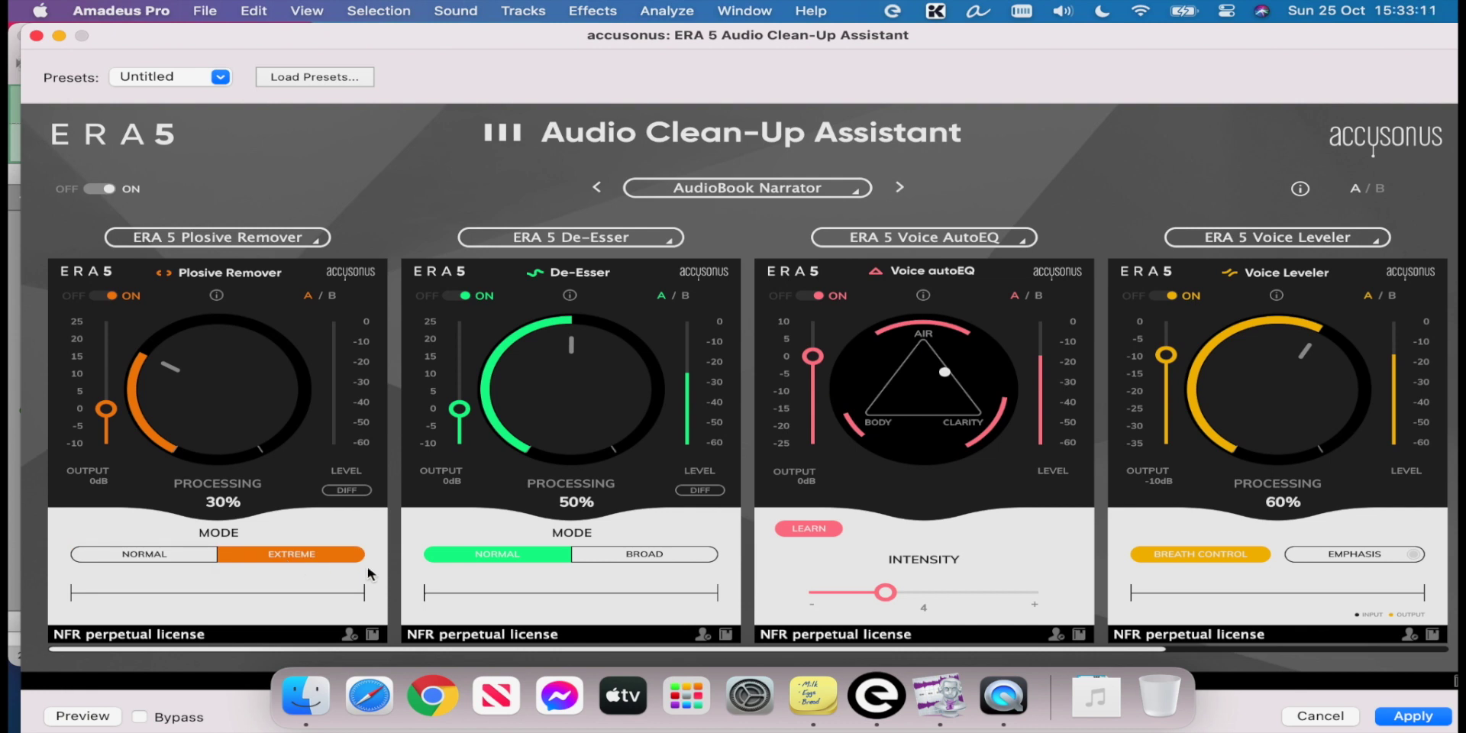
pyautogui.click(654, 558)
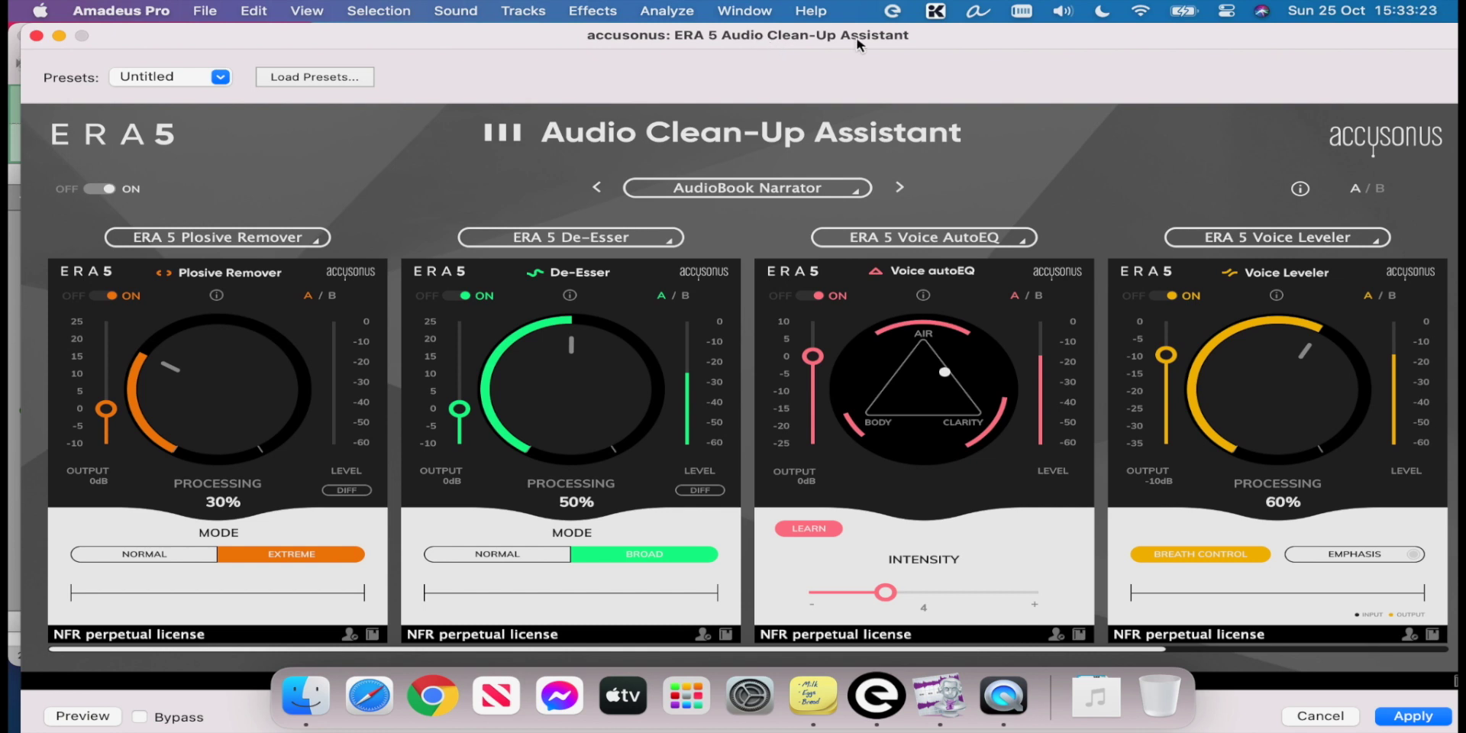
# Load the Empty preset, toggle the assistant off and on, and close the effect without applying it
pyautogui.click(716, 189)
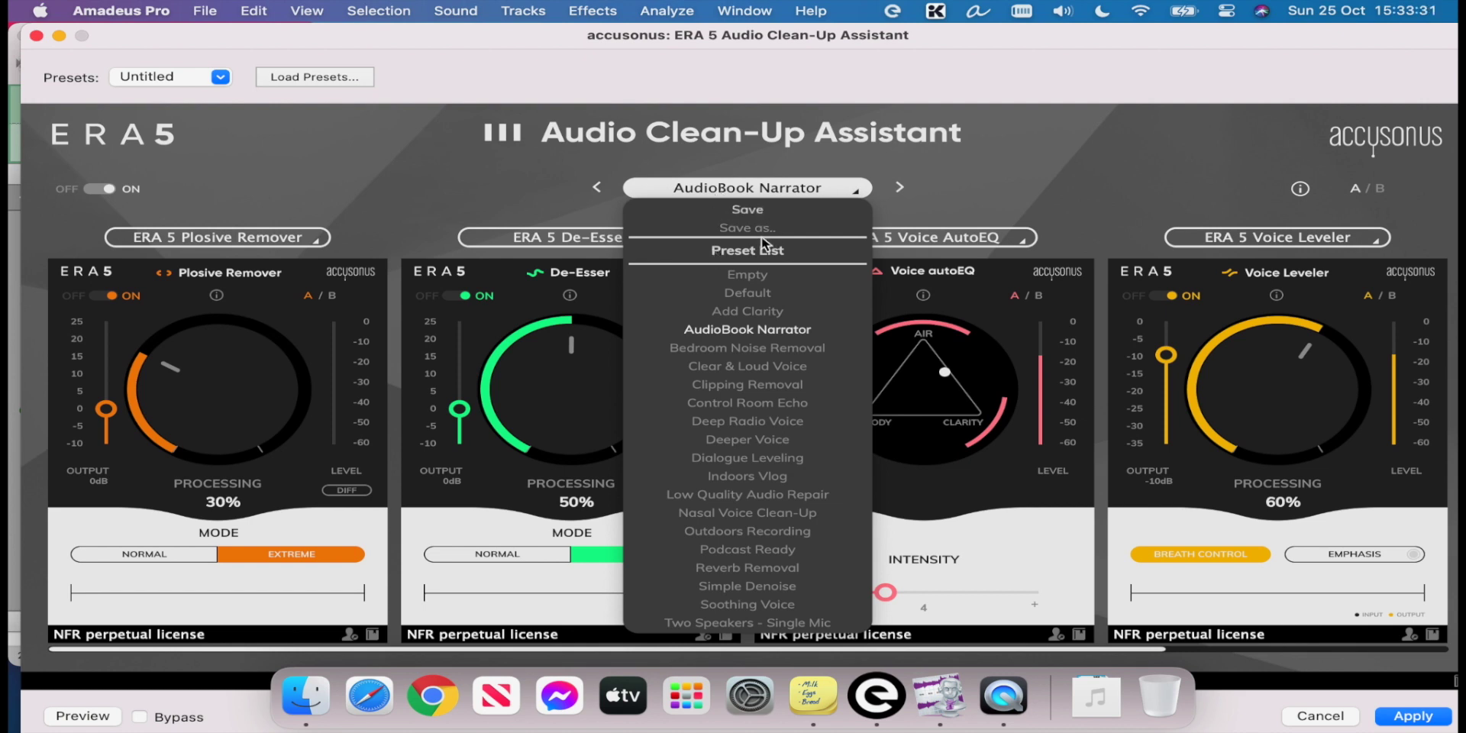
pyautogui.click(748, 275)
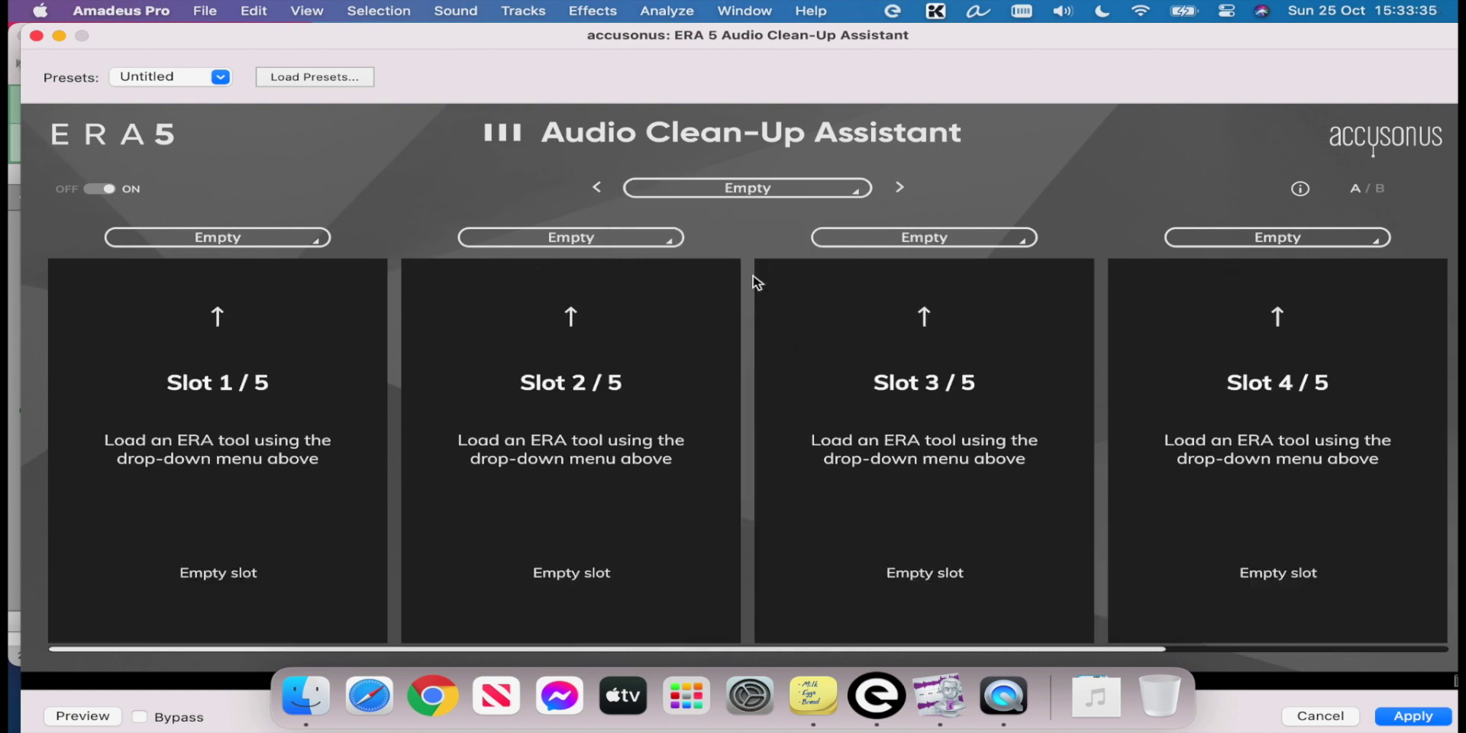
pyautogui.click(97, 190)
pyautogui.click(97, 191)
pyautogui.click(96, 189)
pyautogui.click(97, 189)
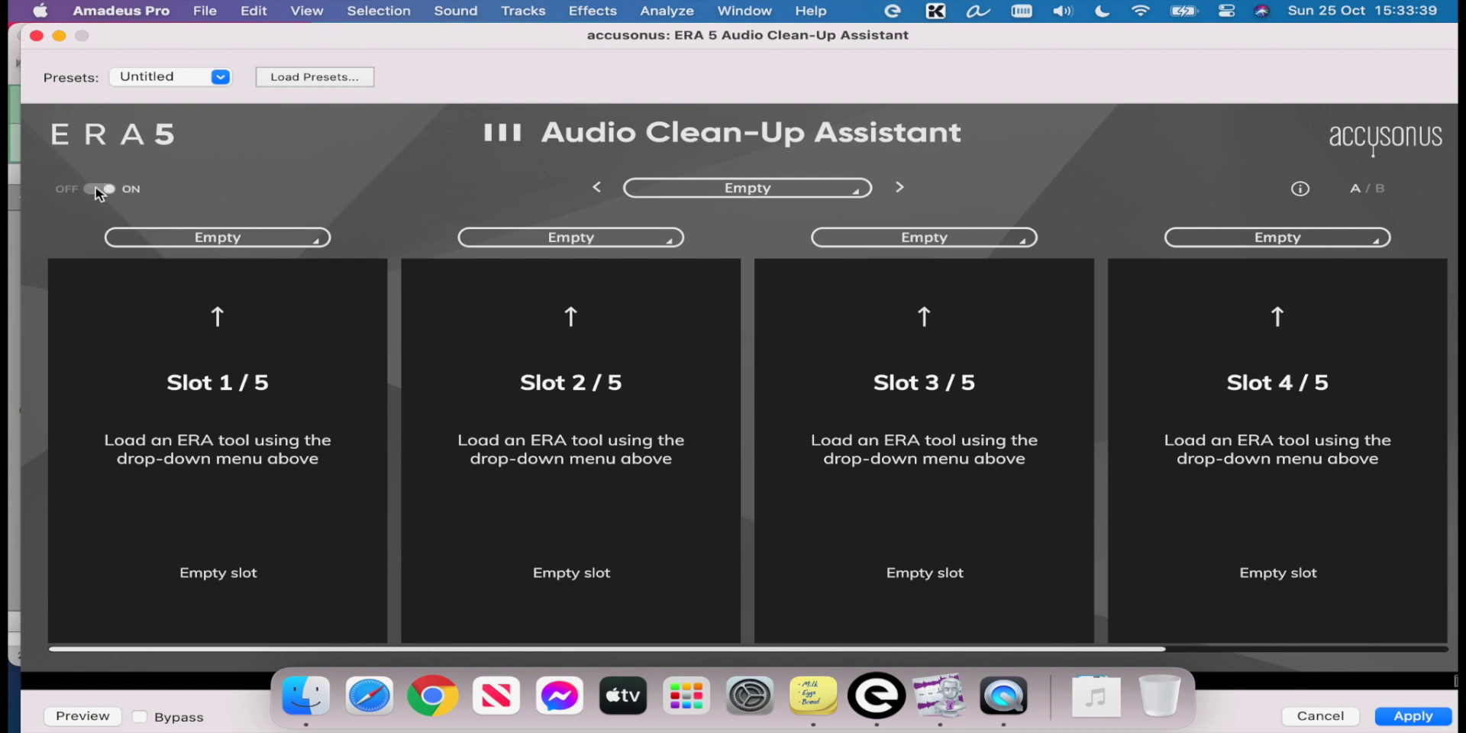
pyautogui.click(36, 35)
# Open the standalone ERA 5 Plosive Remover for the selection, set its mode to Normal, and cancel the effect
pyautogui.click(666, 11)
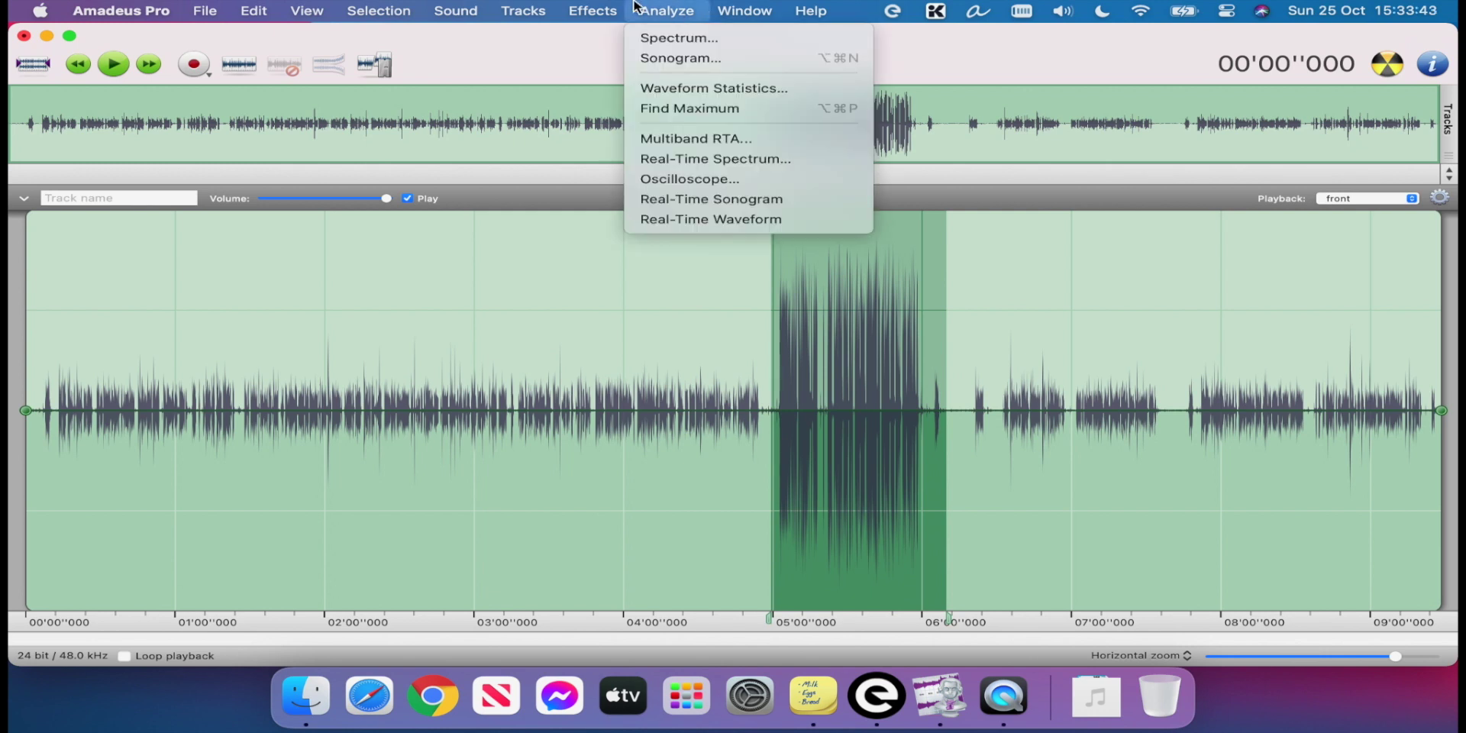
pyautogui.moveTo(599, 14)
pyautogui.moveTo(771, 156)
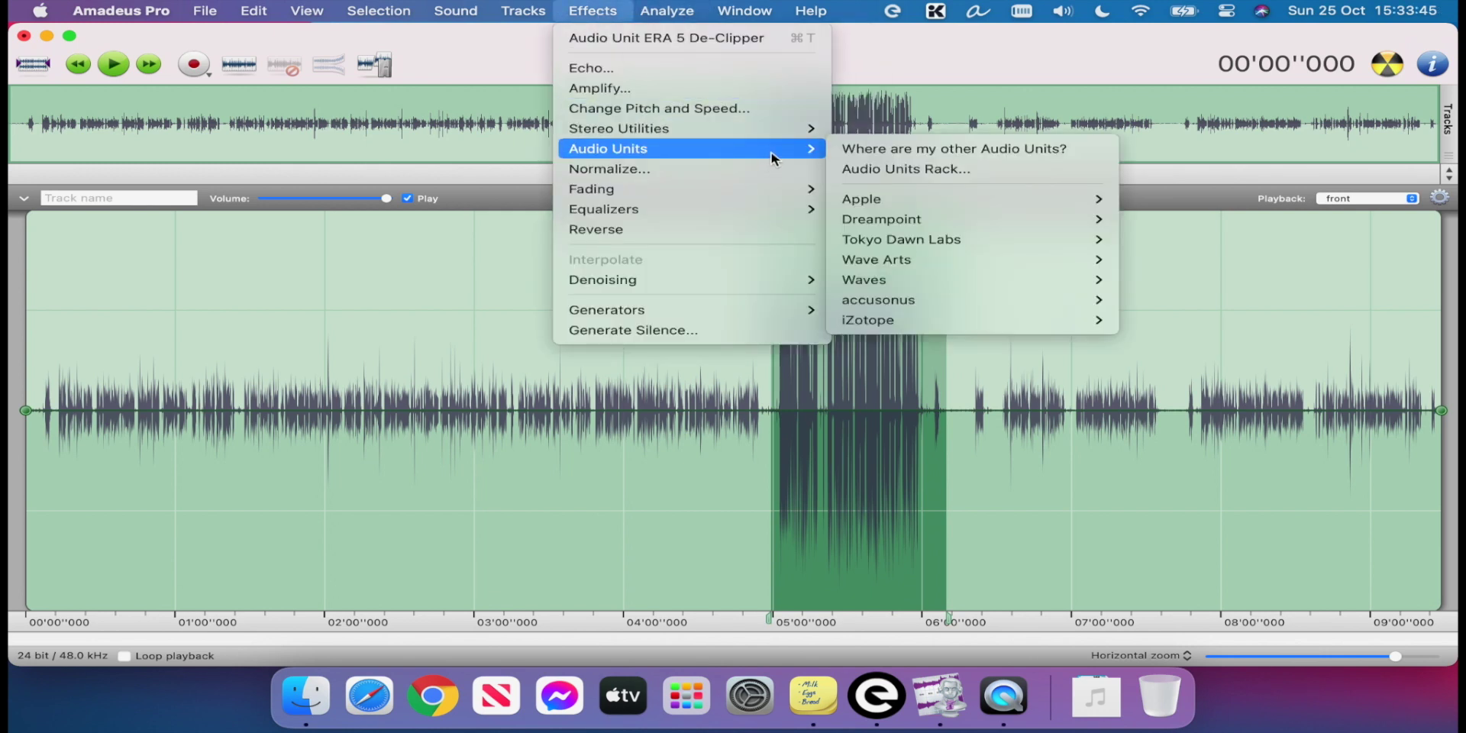
pyautogui.moveTo(1073, 293)
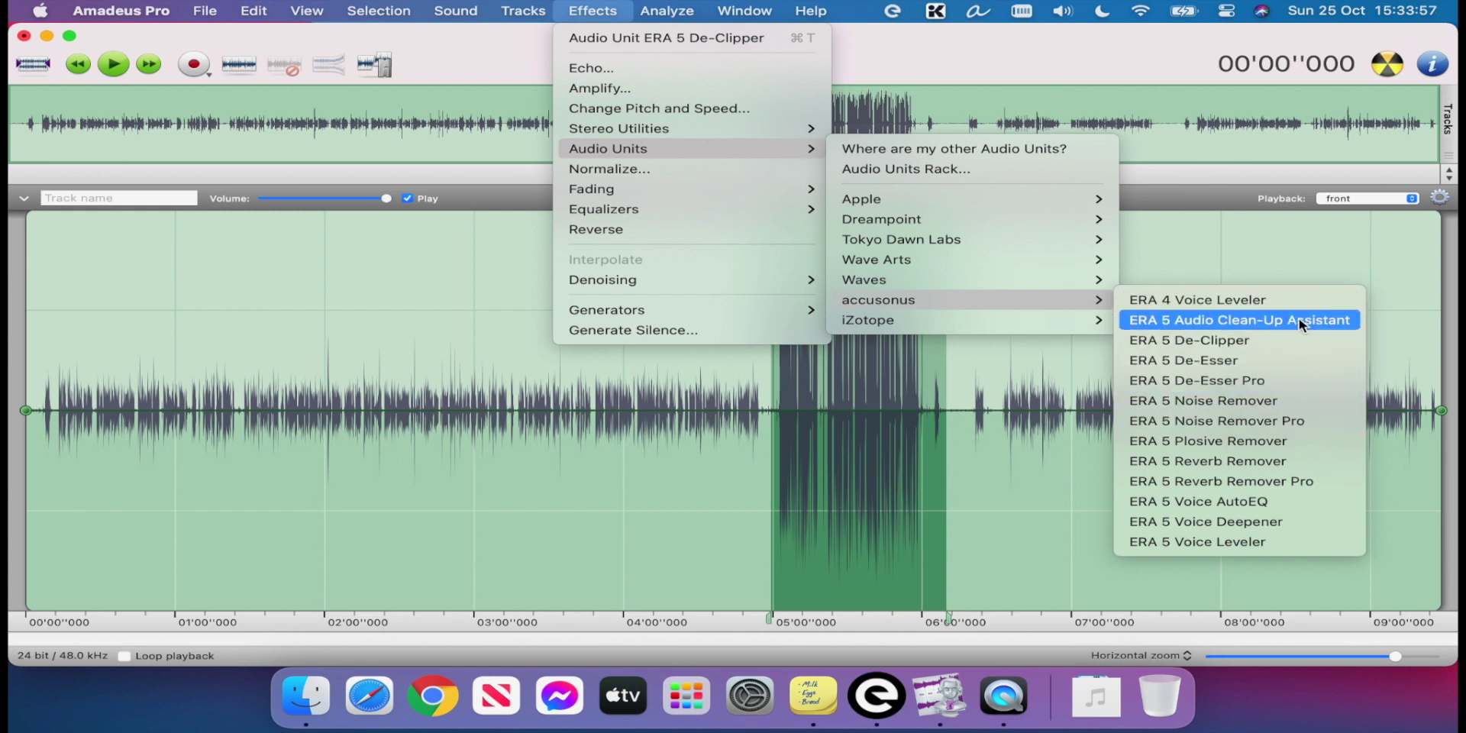
pyautogui.click(1256, 448)
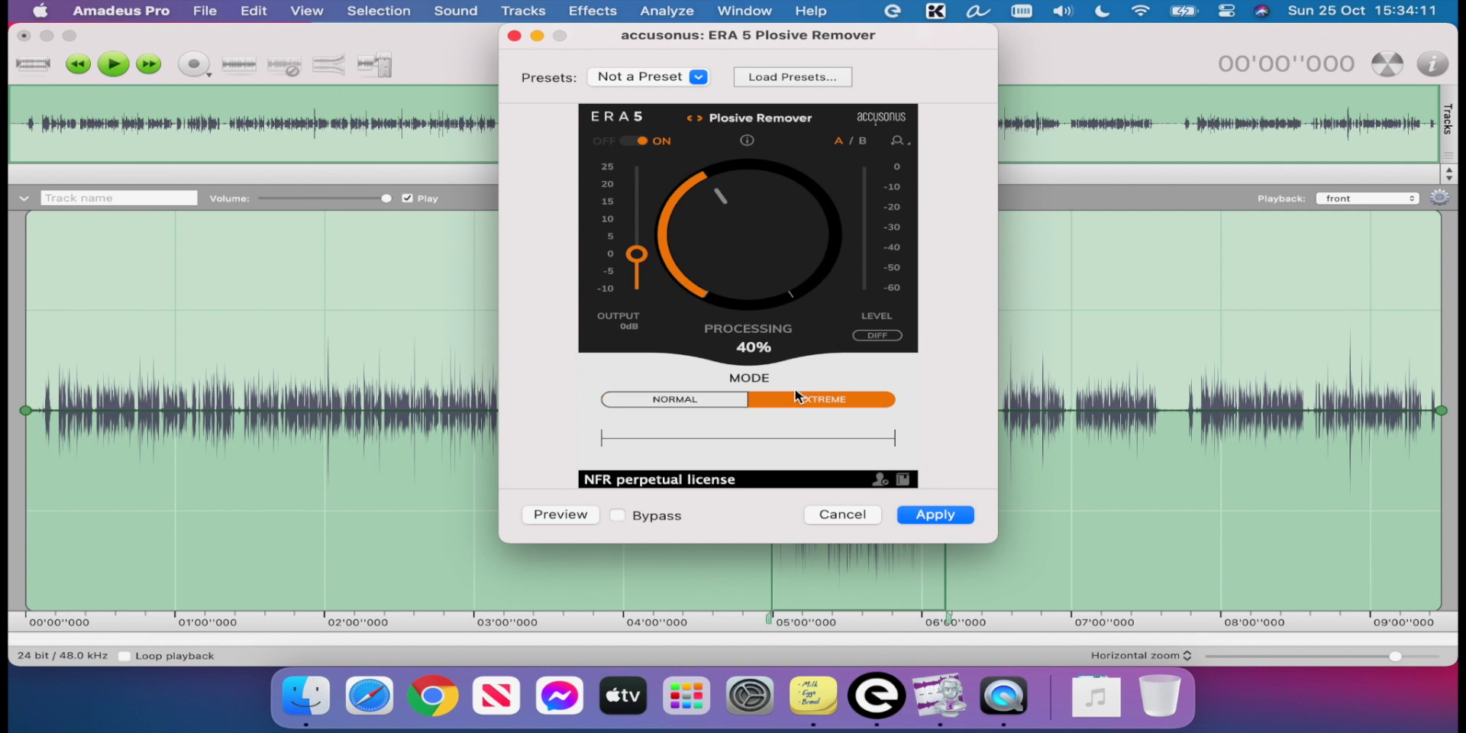
pyautogui.click(734, 396)
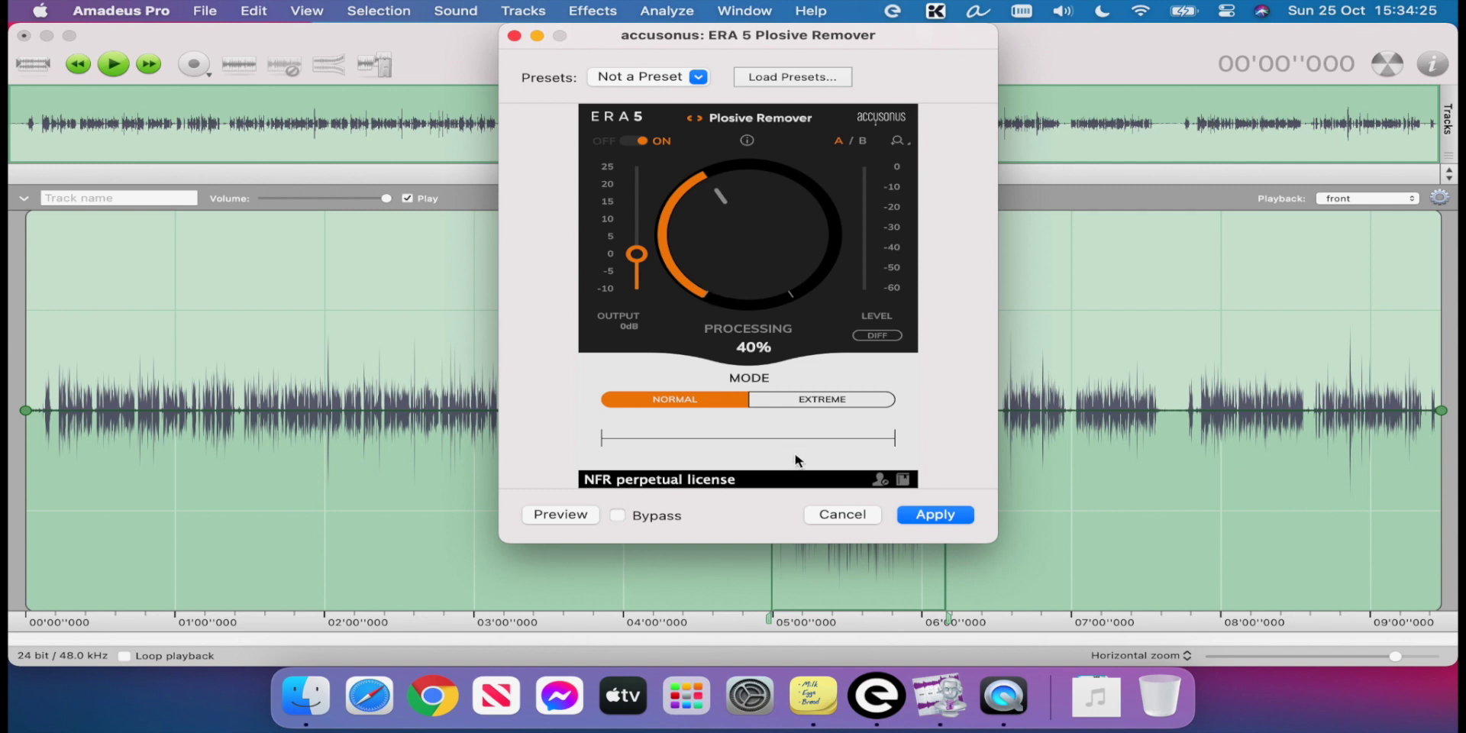
pyautogui.click(842, 515)
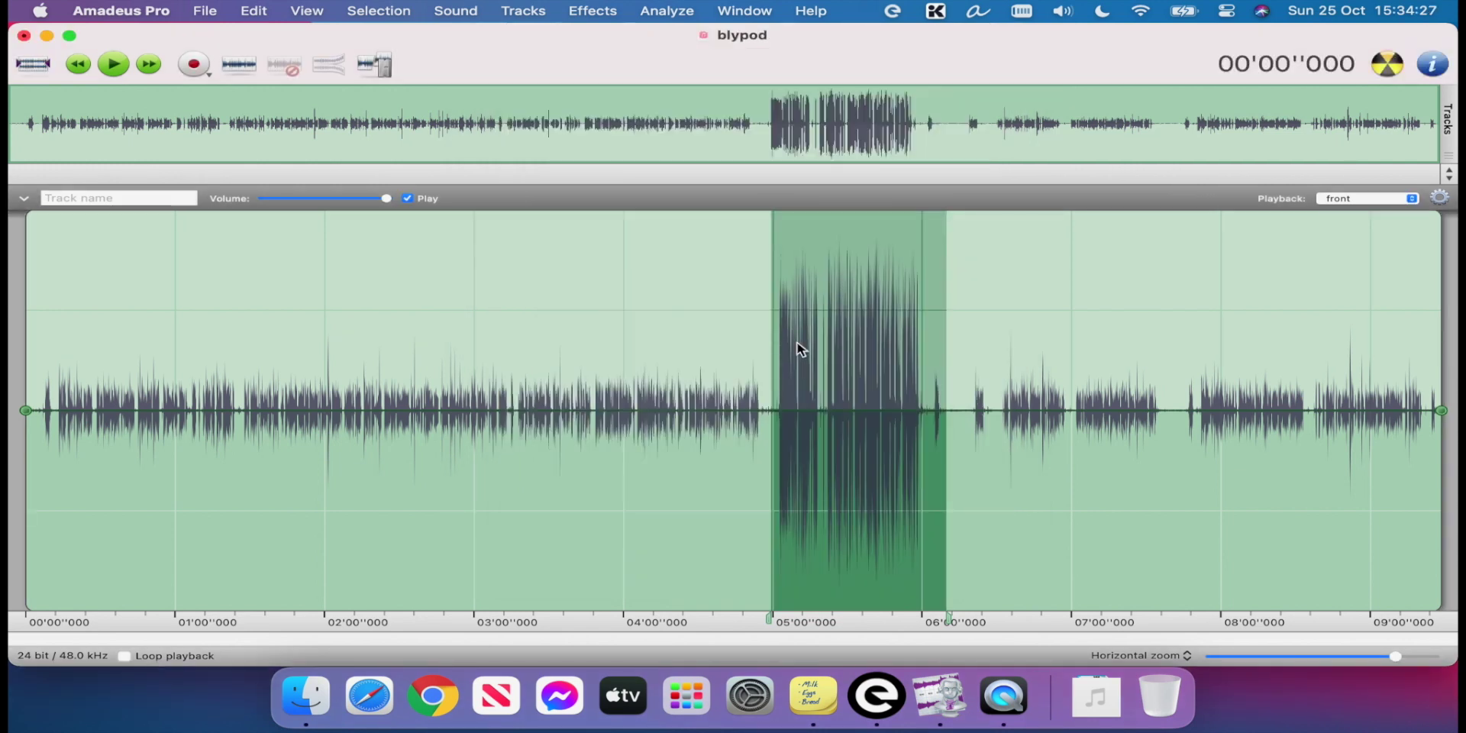
# Open the standalone ERA 5 De-Esser to look at its settings and close it without applying
pyautogui.click(645, 8)
pyautogui.moveTo(593, 11)
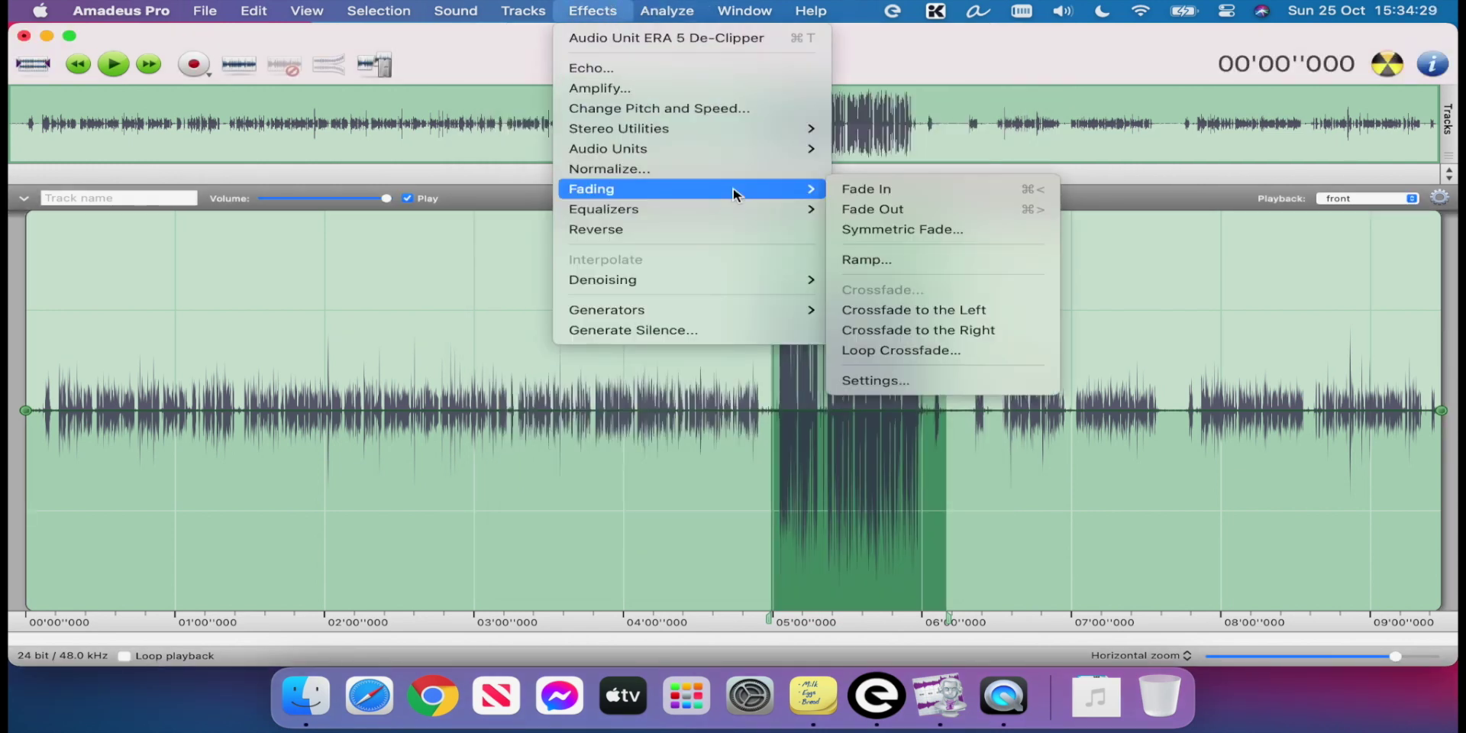
pyautogui.moveTo(768, 150)
pyautogui.moveTo(1061, 281)
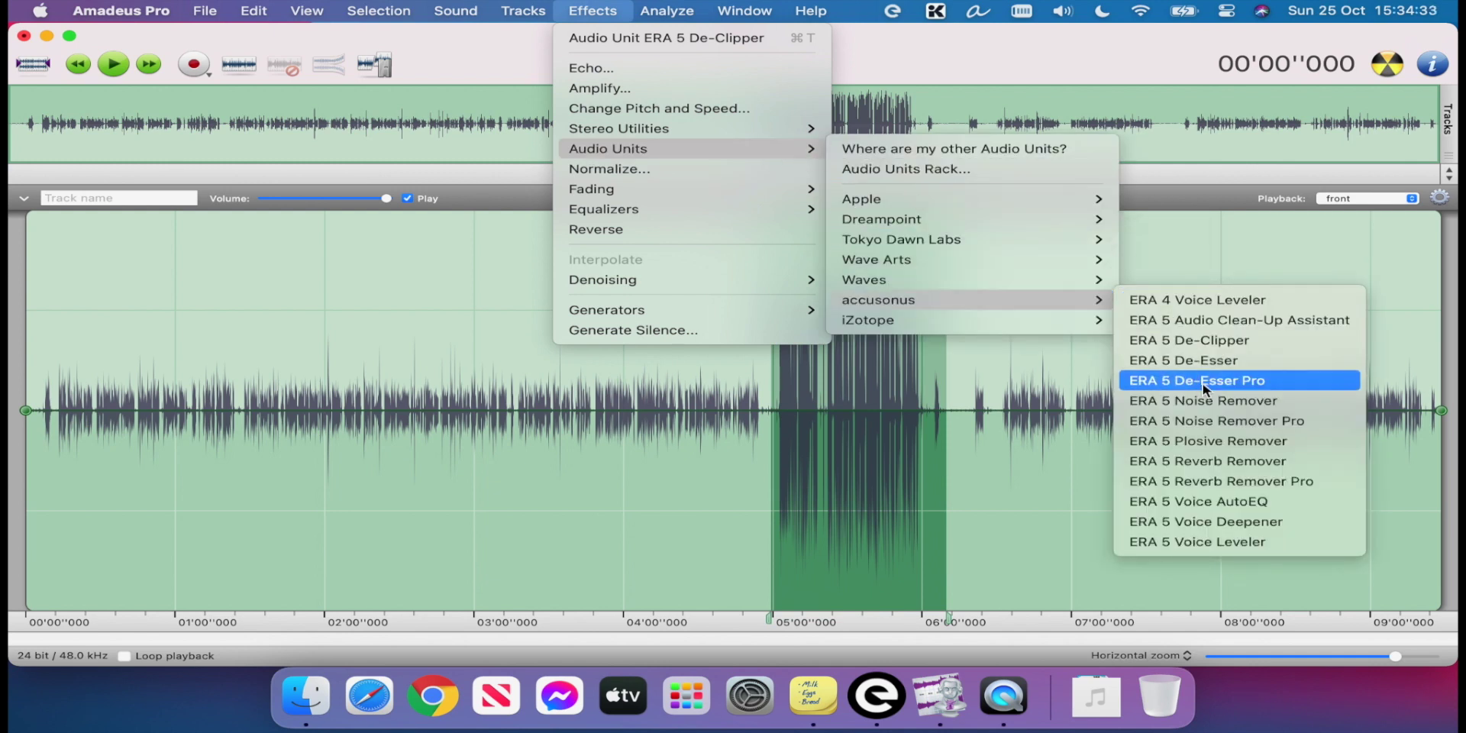
pyautogui.click(1230, 360)
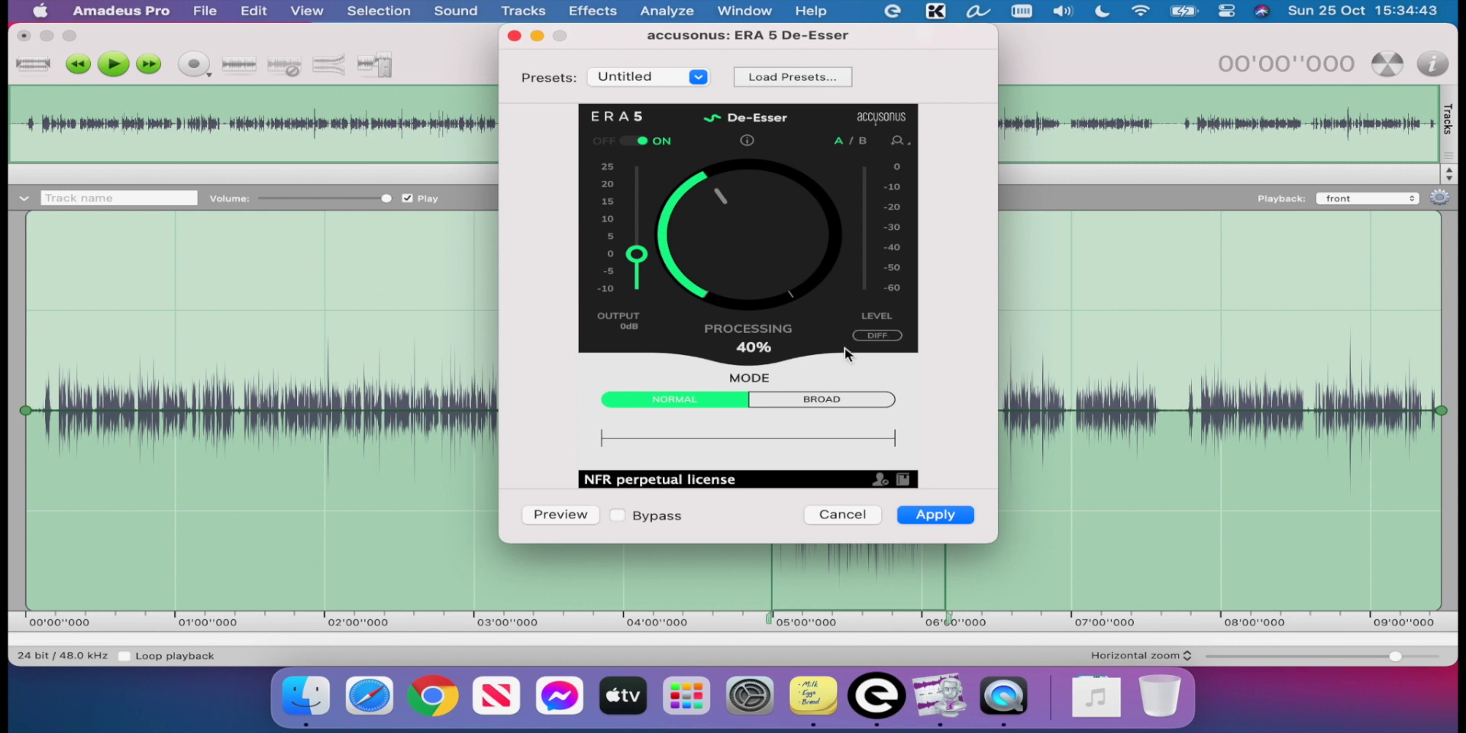
pyautogui.click(840, 513)
# Open the ERA 5 Audio Clean-Up Assistant for the selection and reposition its window so all four visible slots fit on screen
pyautogui.click(637, 8)
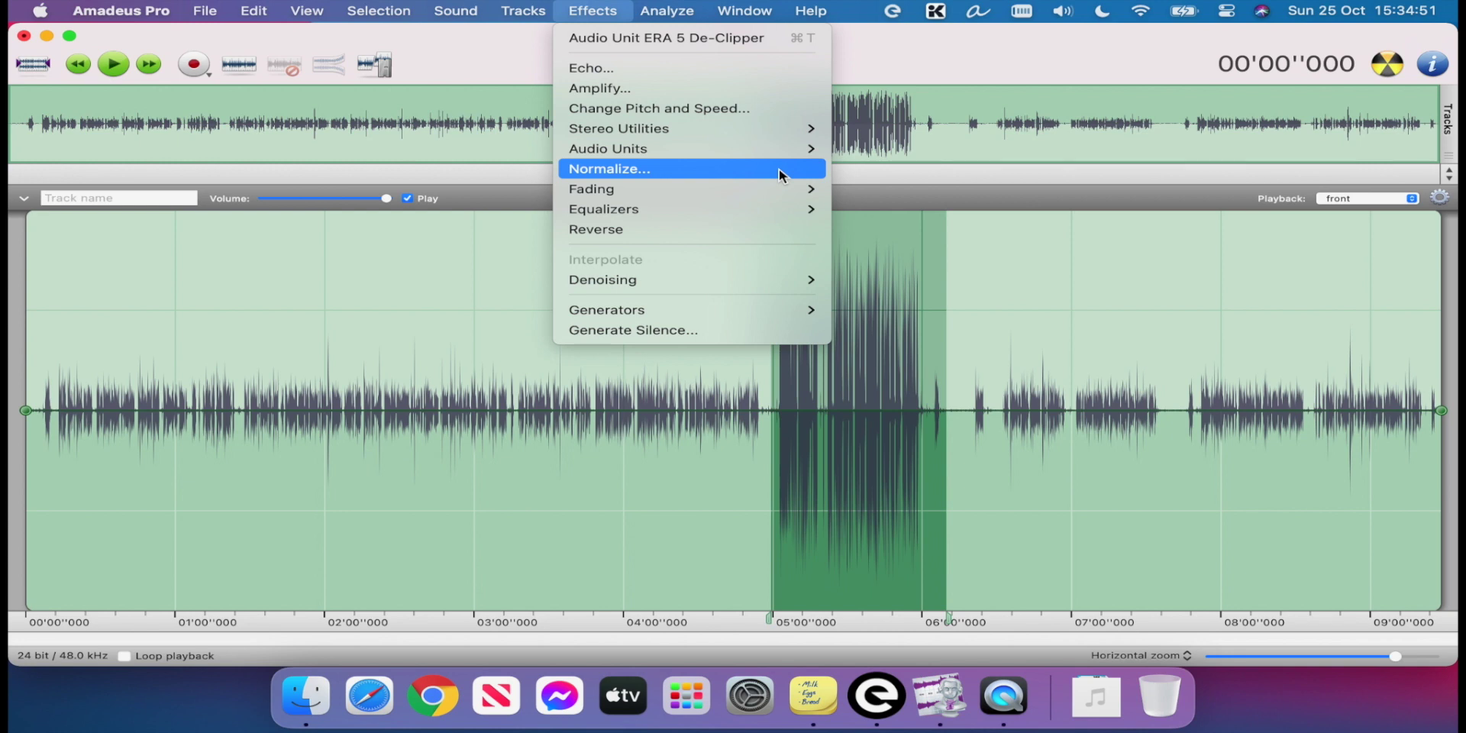
pyautogui.moveTo(782, 283)
pyautogui.moveTo(778, 148)
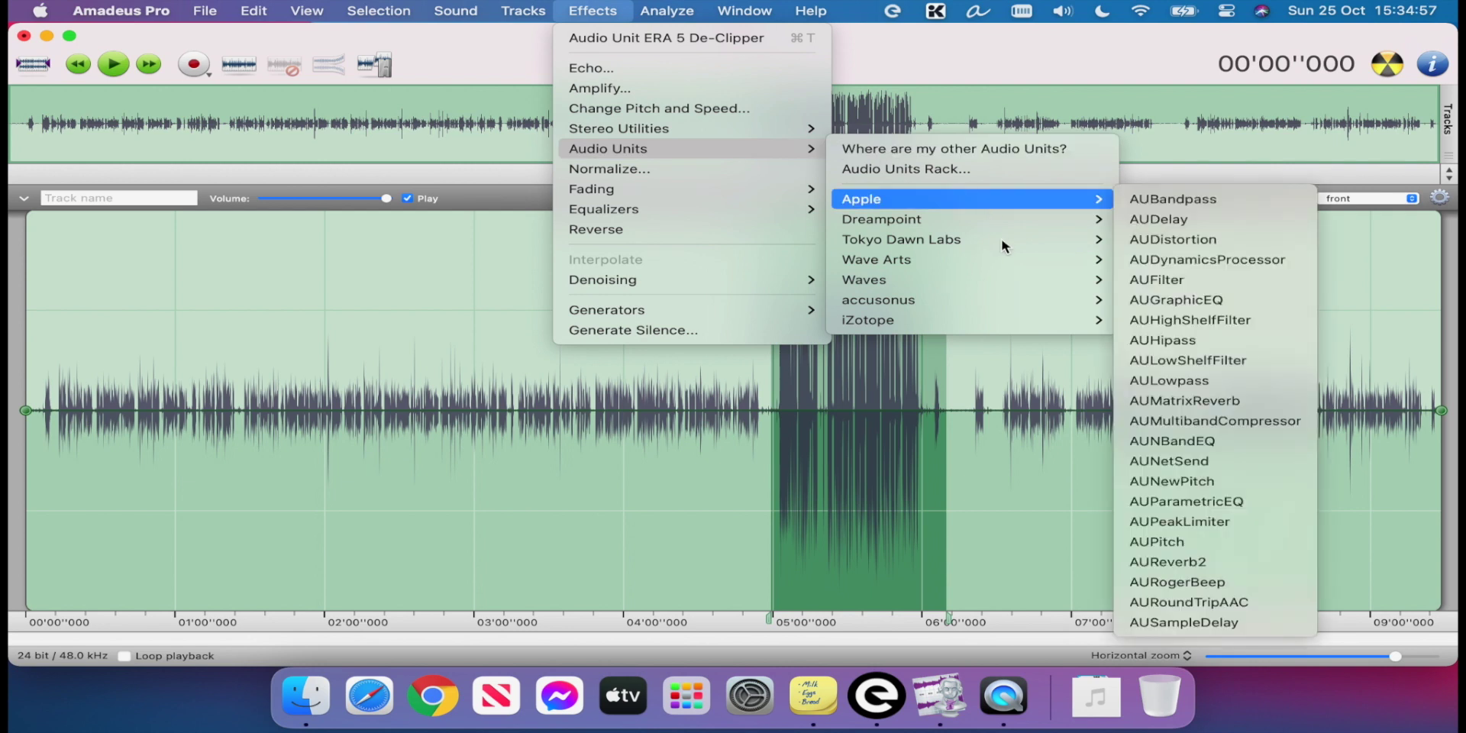
pyautogui.moveTo(1054, 293)
pyautogui.click(1145, 319)
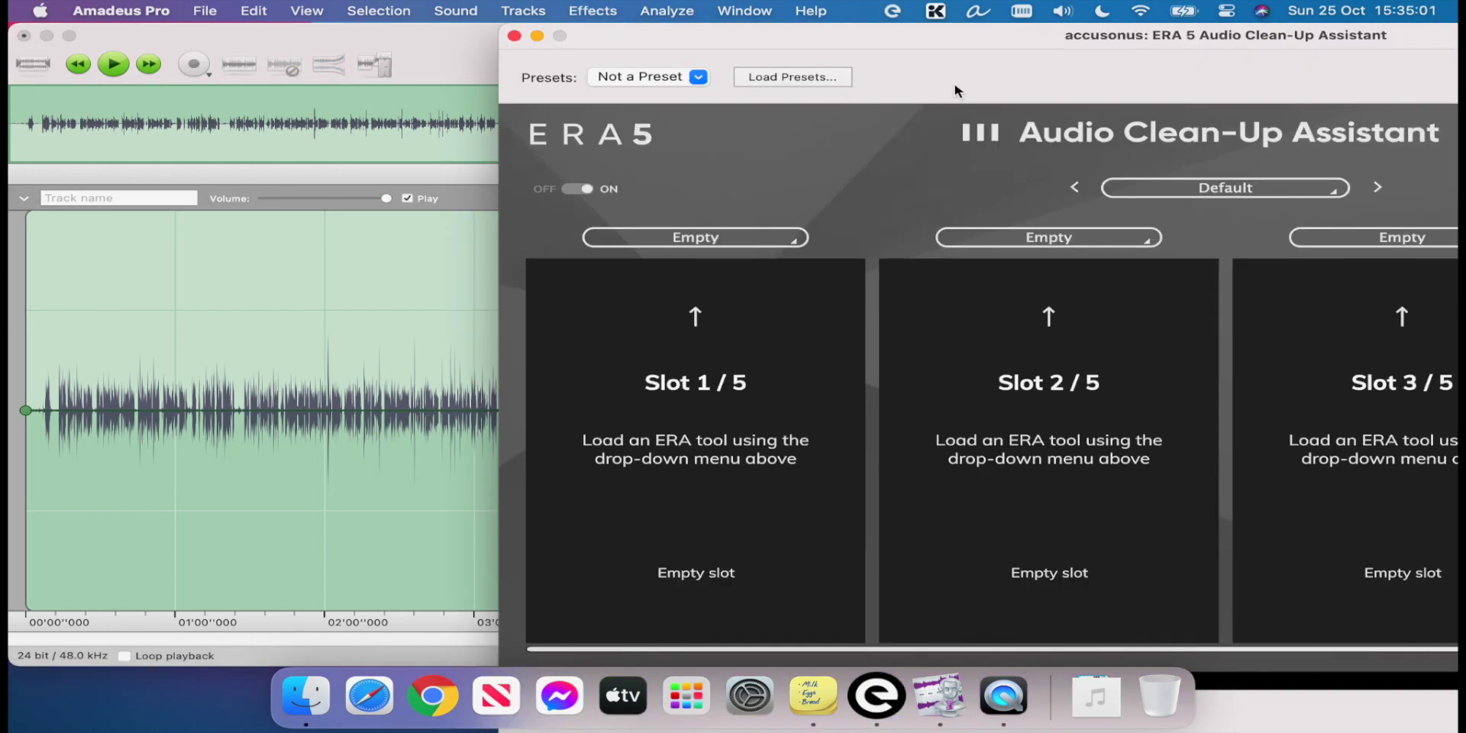
pyautogui.moveTo(847, 38); pyautogui.dragTo(440, 40)
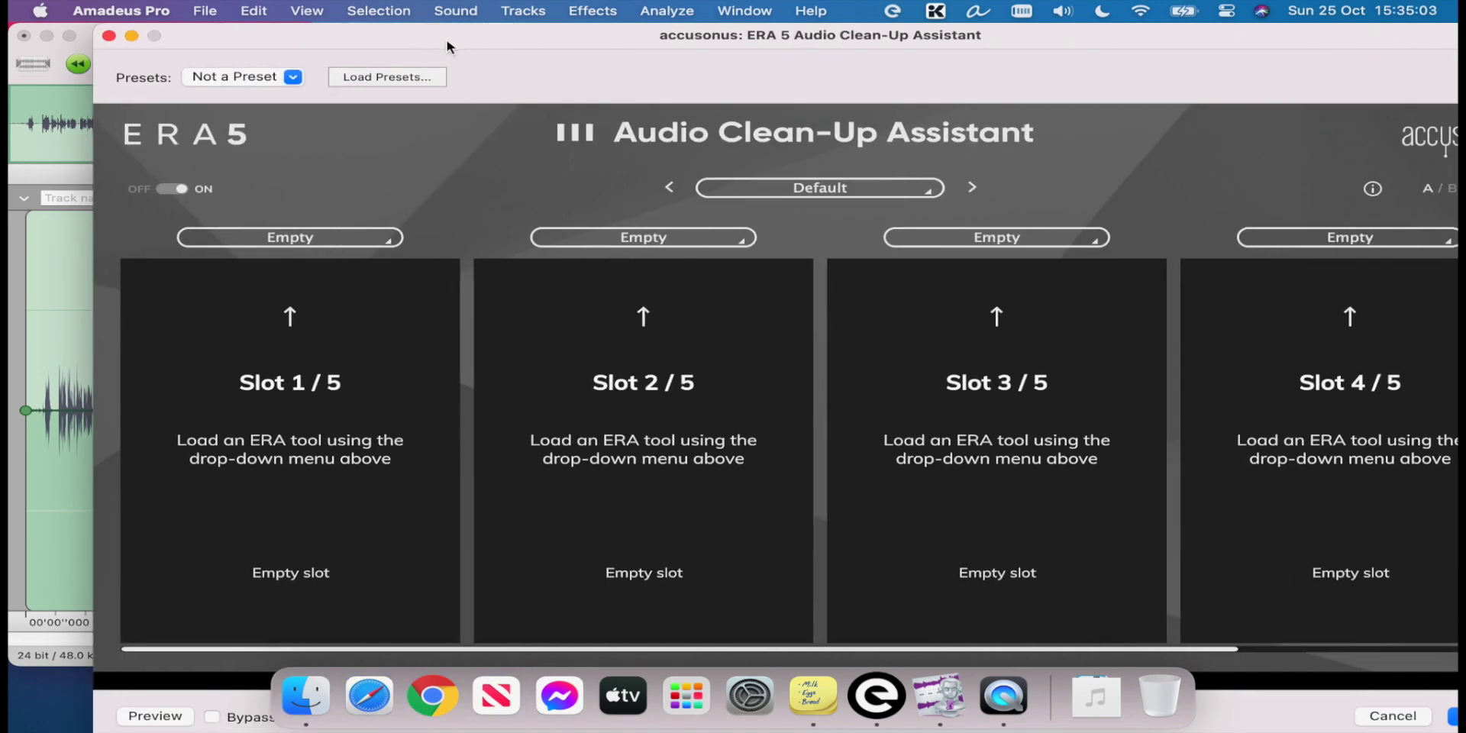
pyautogui.moveTo(766, 43); pyautogui.dragTo(681, 43)
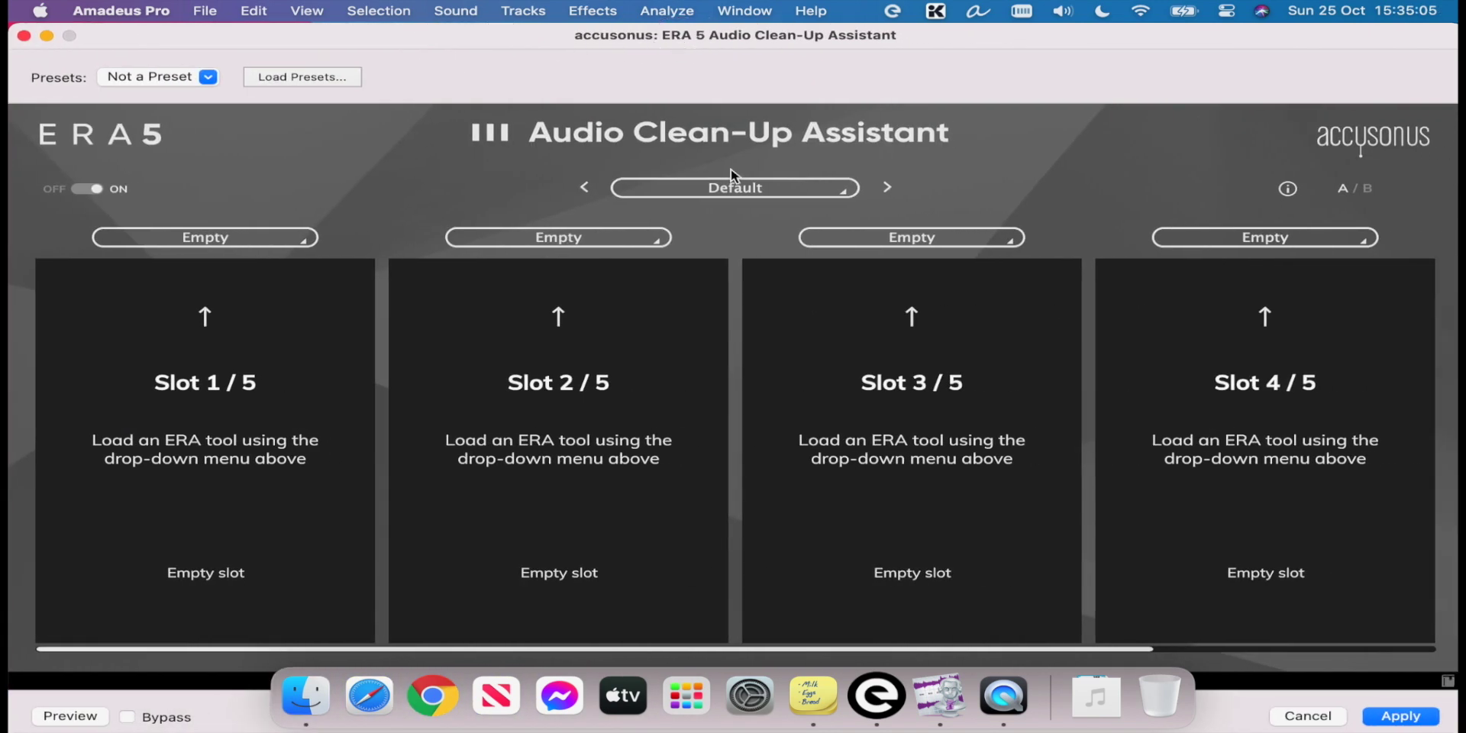
# Load the AudioBook Narrator preset, dismiss the Voice Leveler notice, and apply the effect to the selection
pyautogui.click(756, 193)
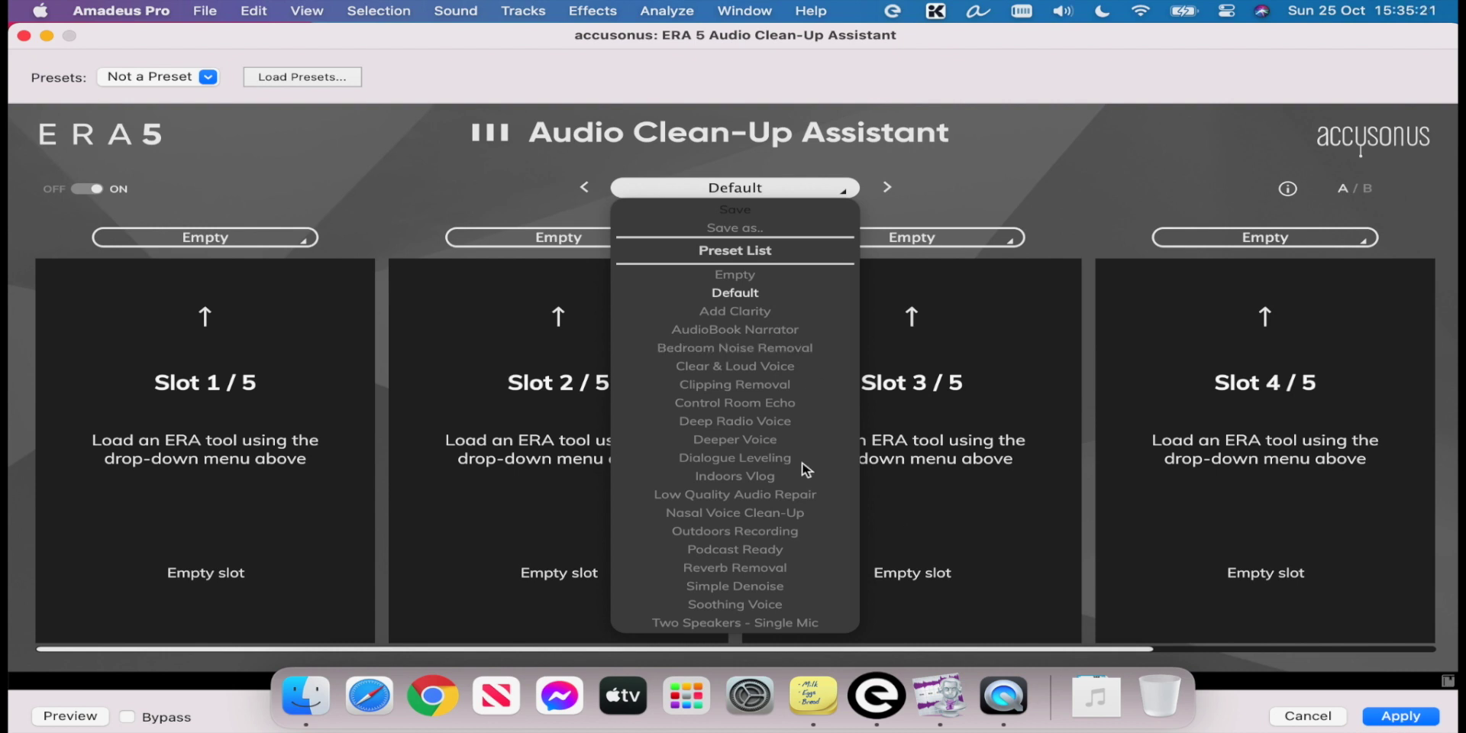
pyautogui.click(773, 332)
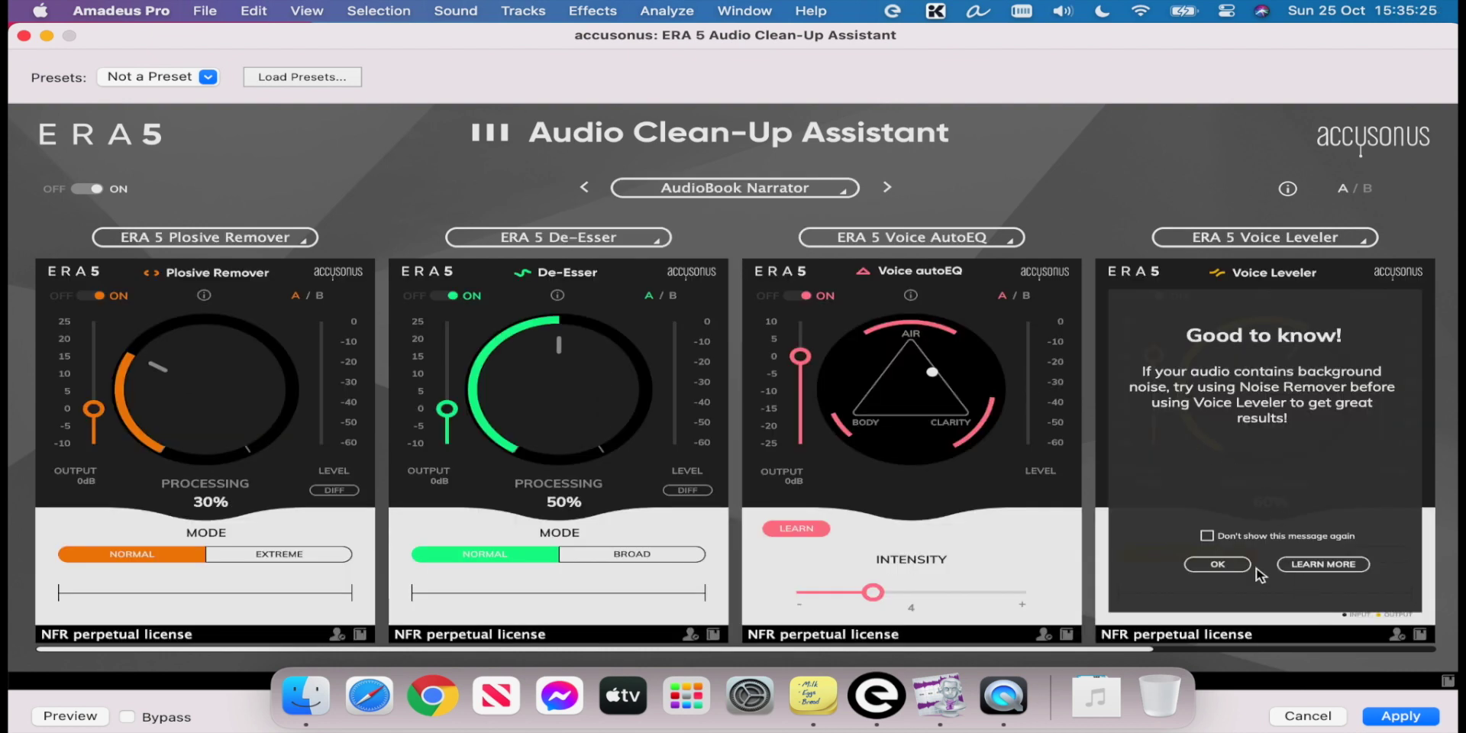
pyautogui.click(1228, 568)
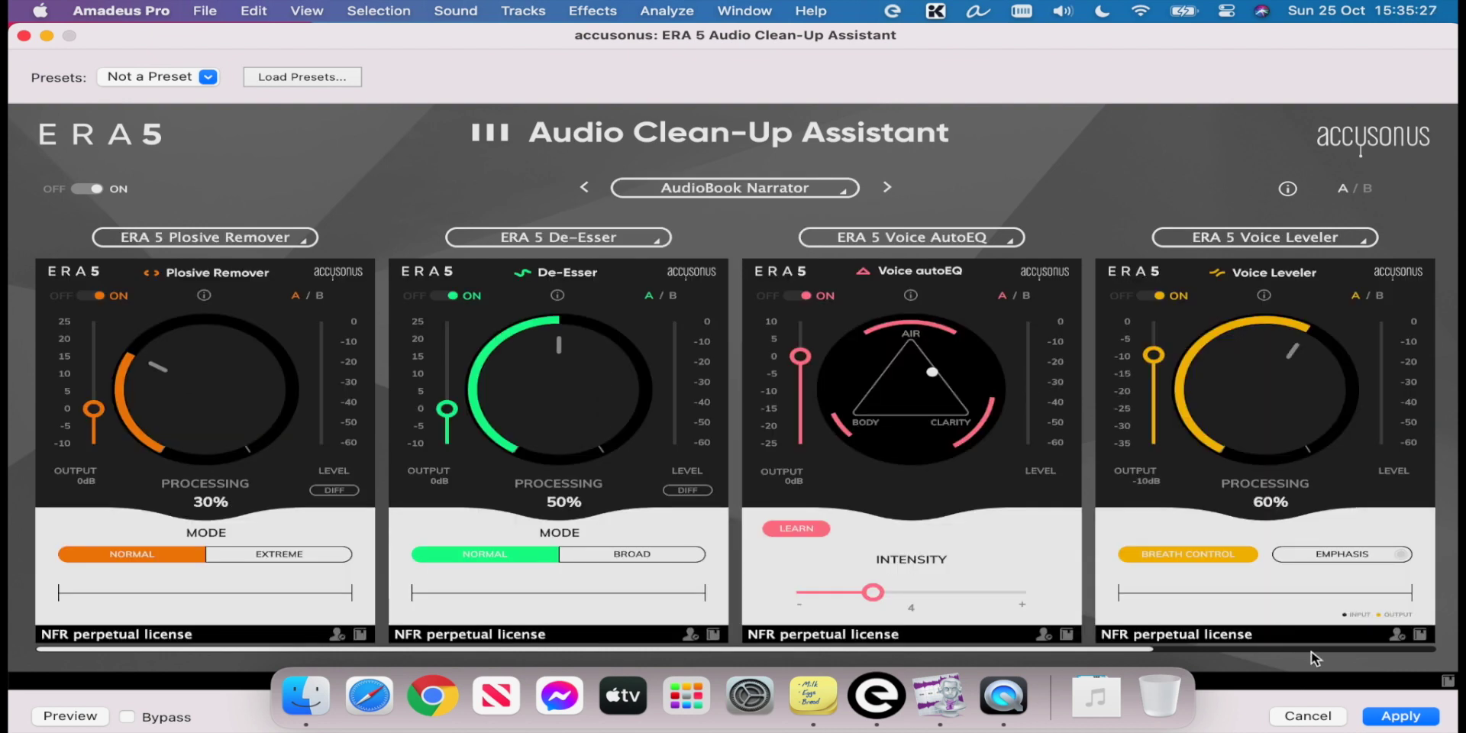
pyautogui.click(1387, 718)
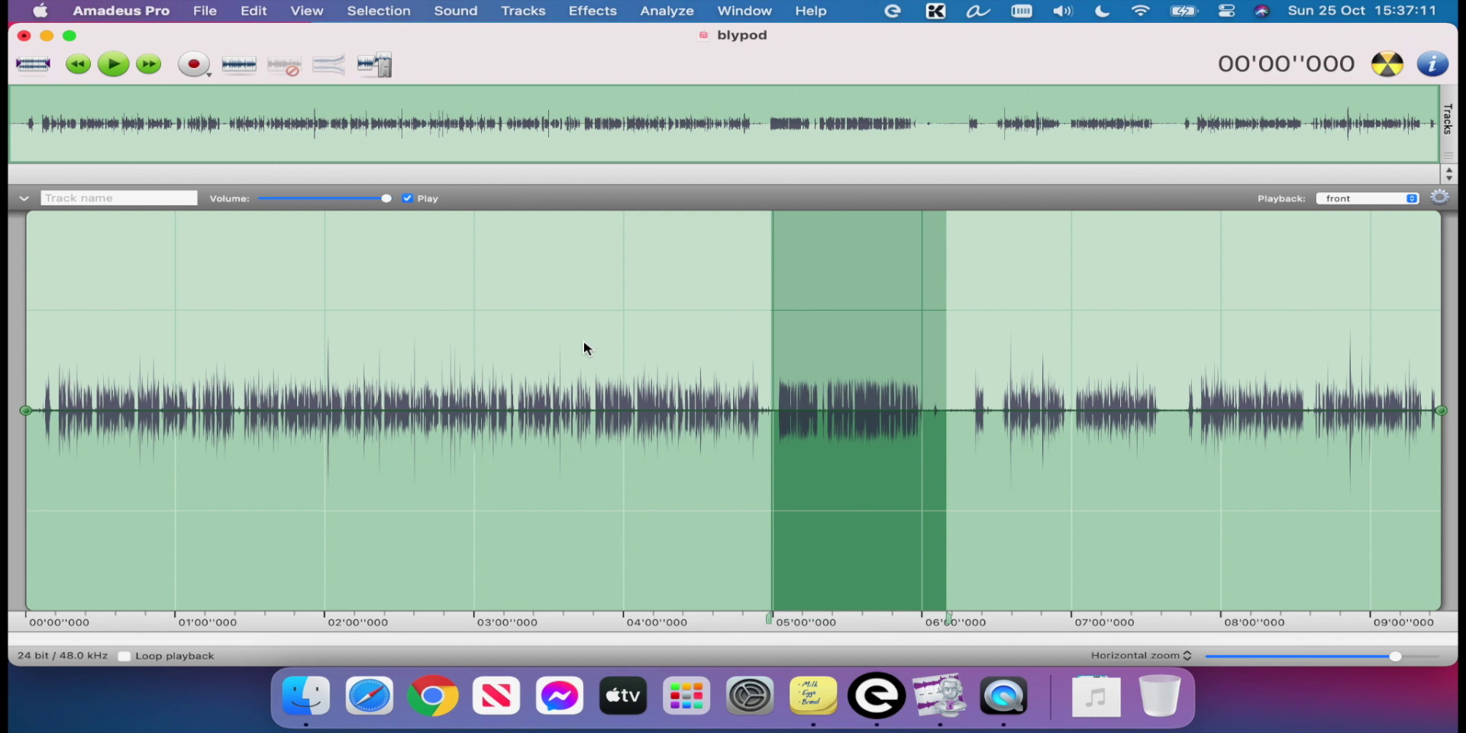
# Play the processed section from just before the five-minute mark and stop playback after listening
pyautogui.click(584, 341)
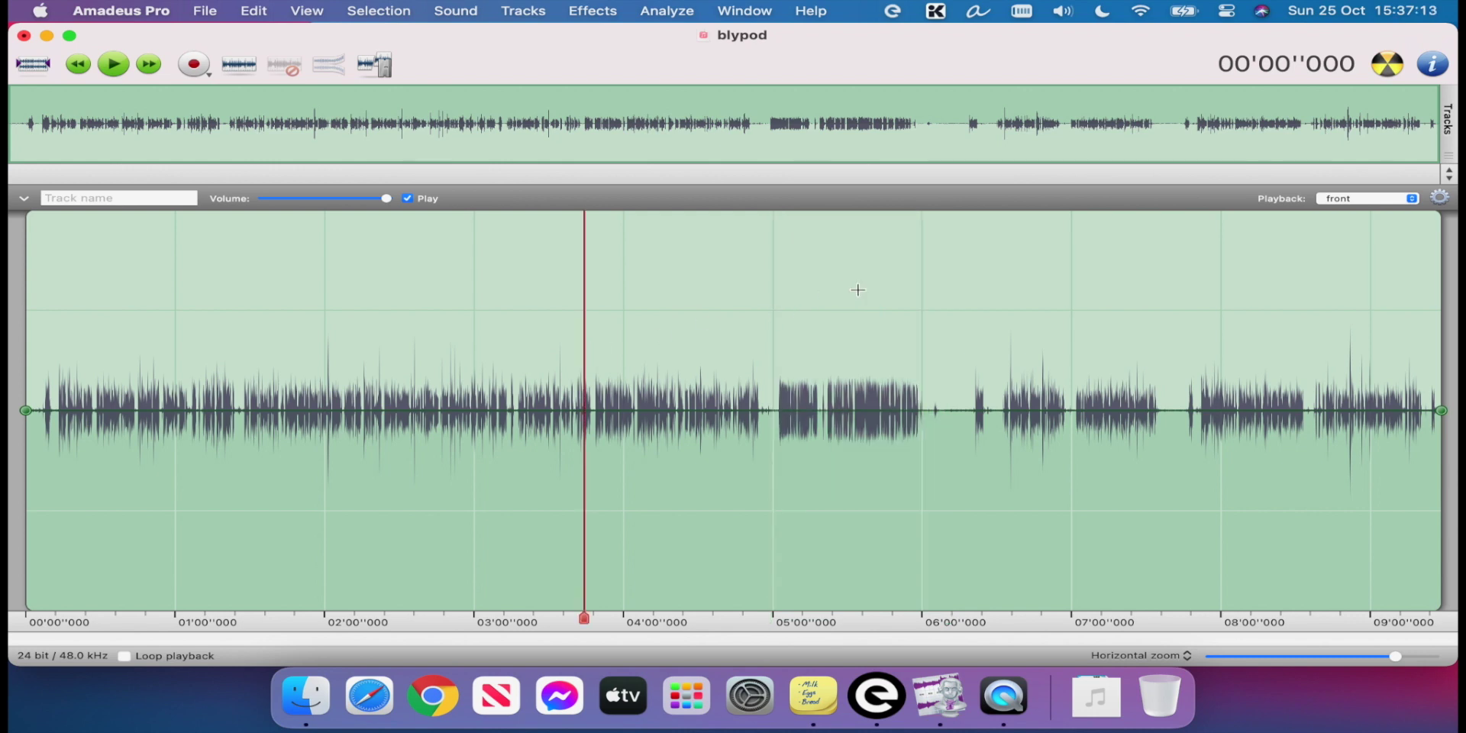
pyautogui.click(768, 351)
pyautogui.moveTo(768, 352); pyautogui.dragTo(926, 382)
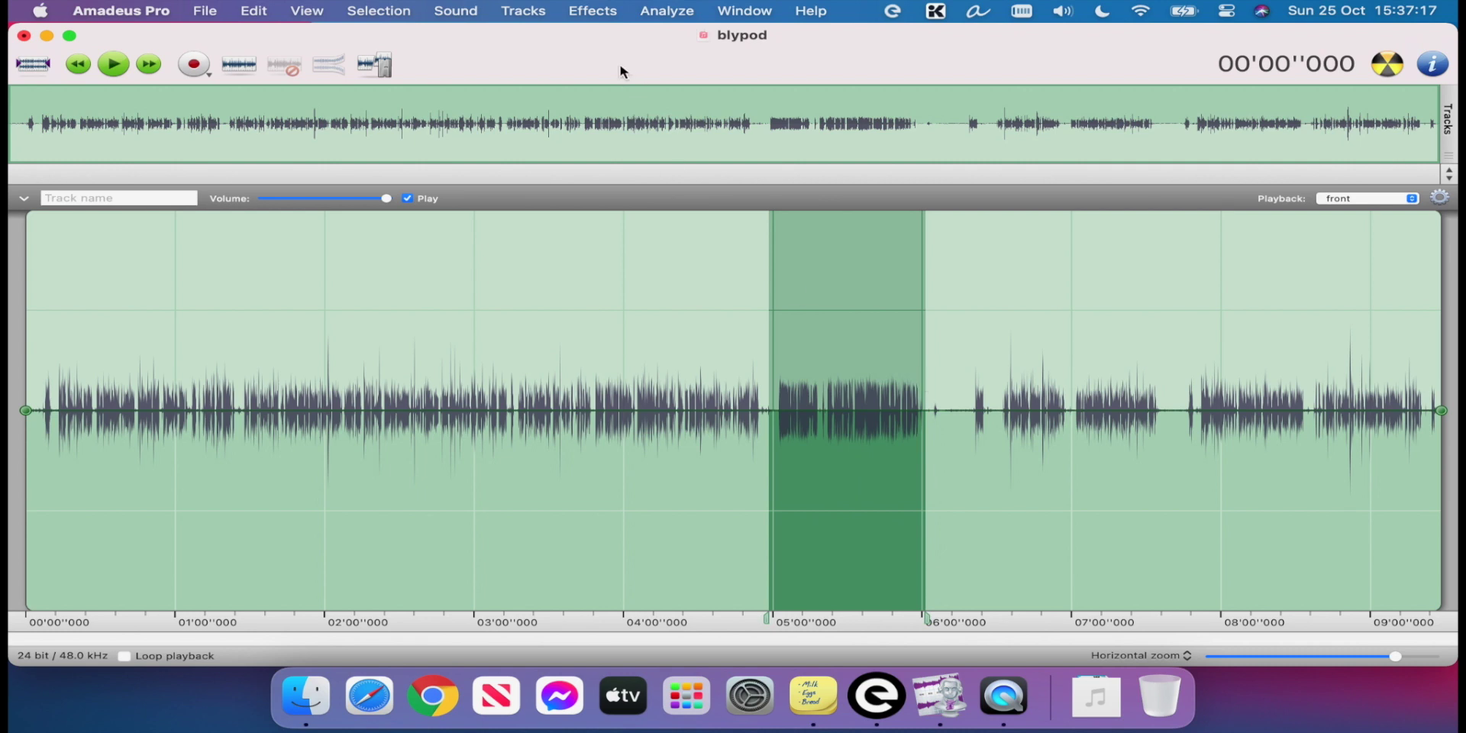
pyautogui.click(114, 66)
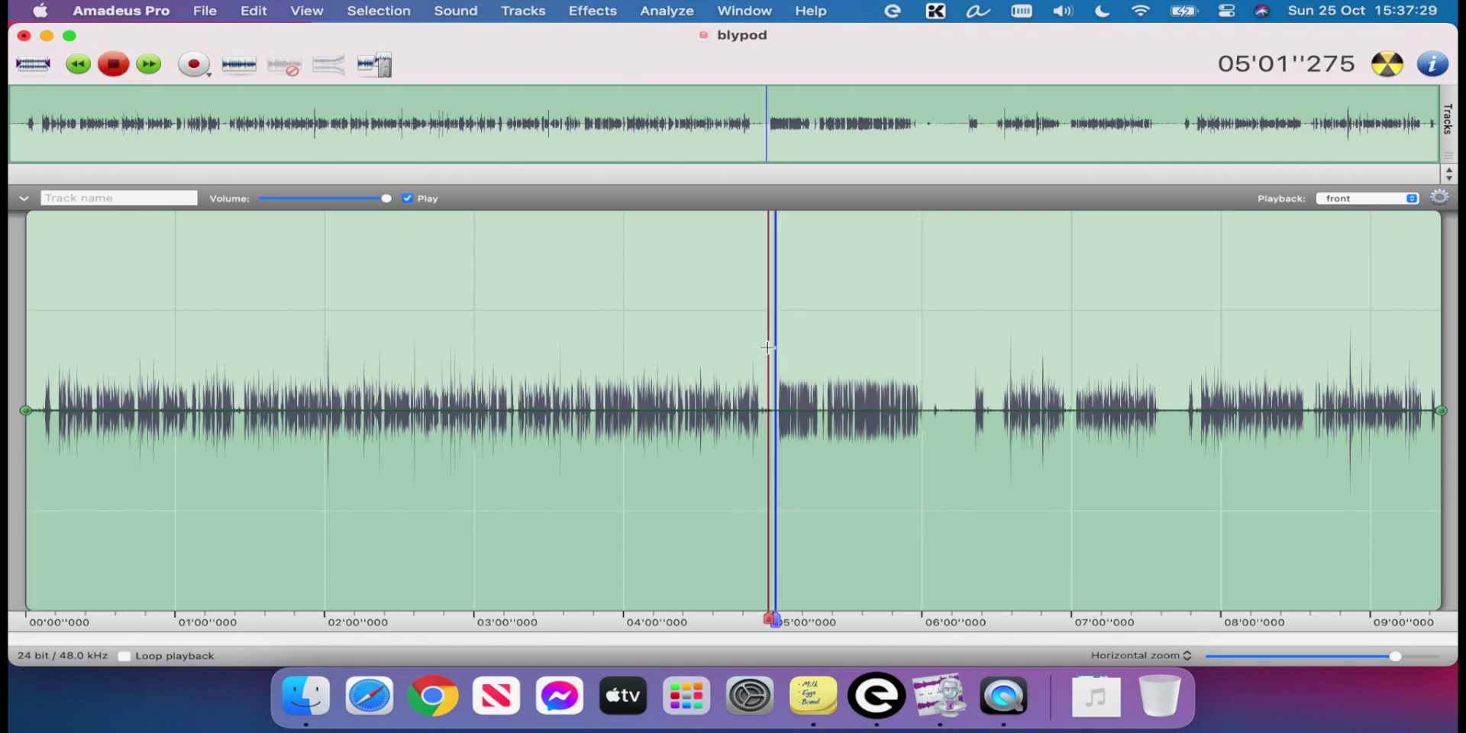
pyautogui.press('XF86AudioRaiseVolume')
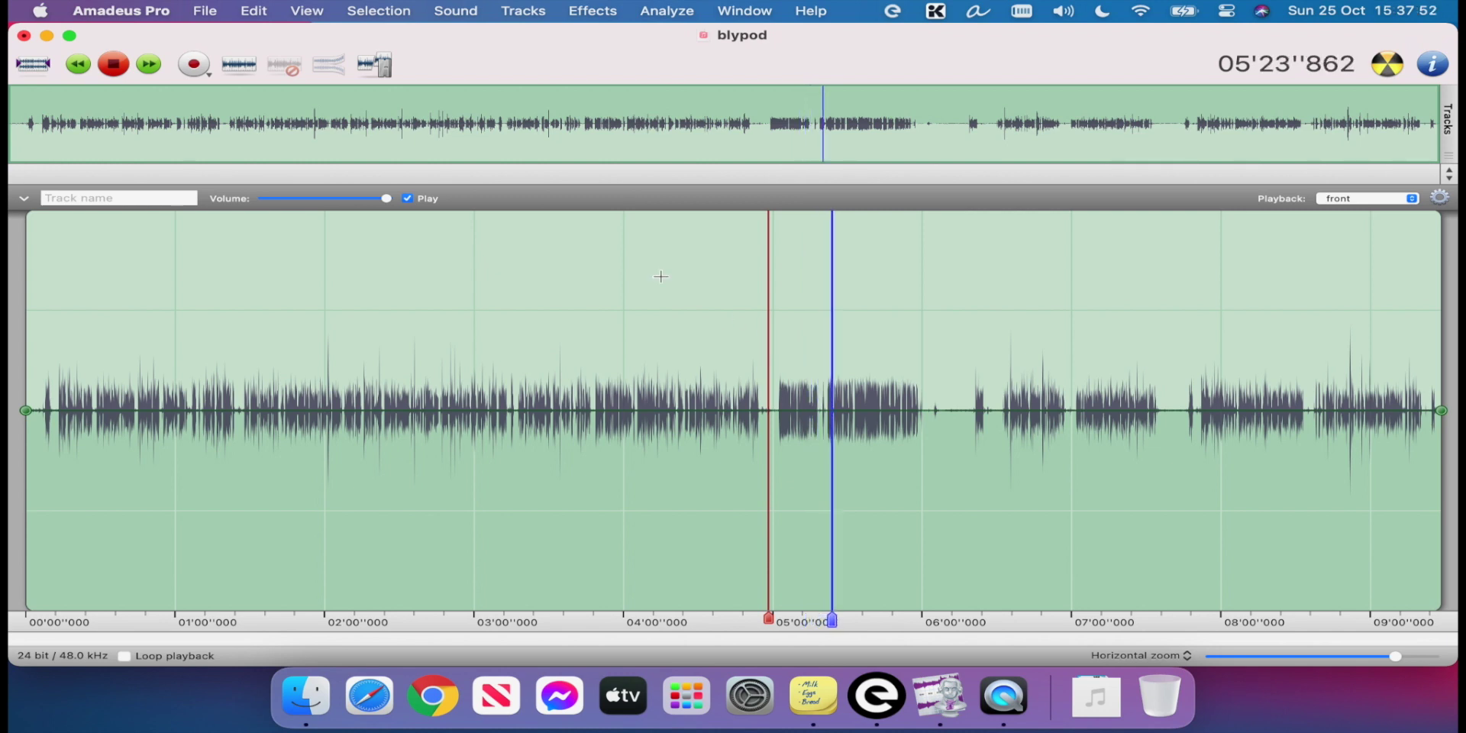
pyautogui.click(114, 65)
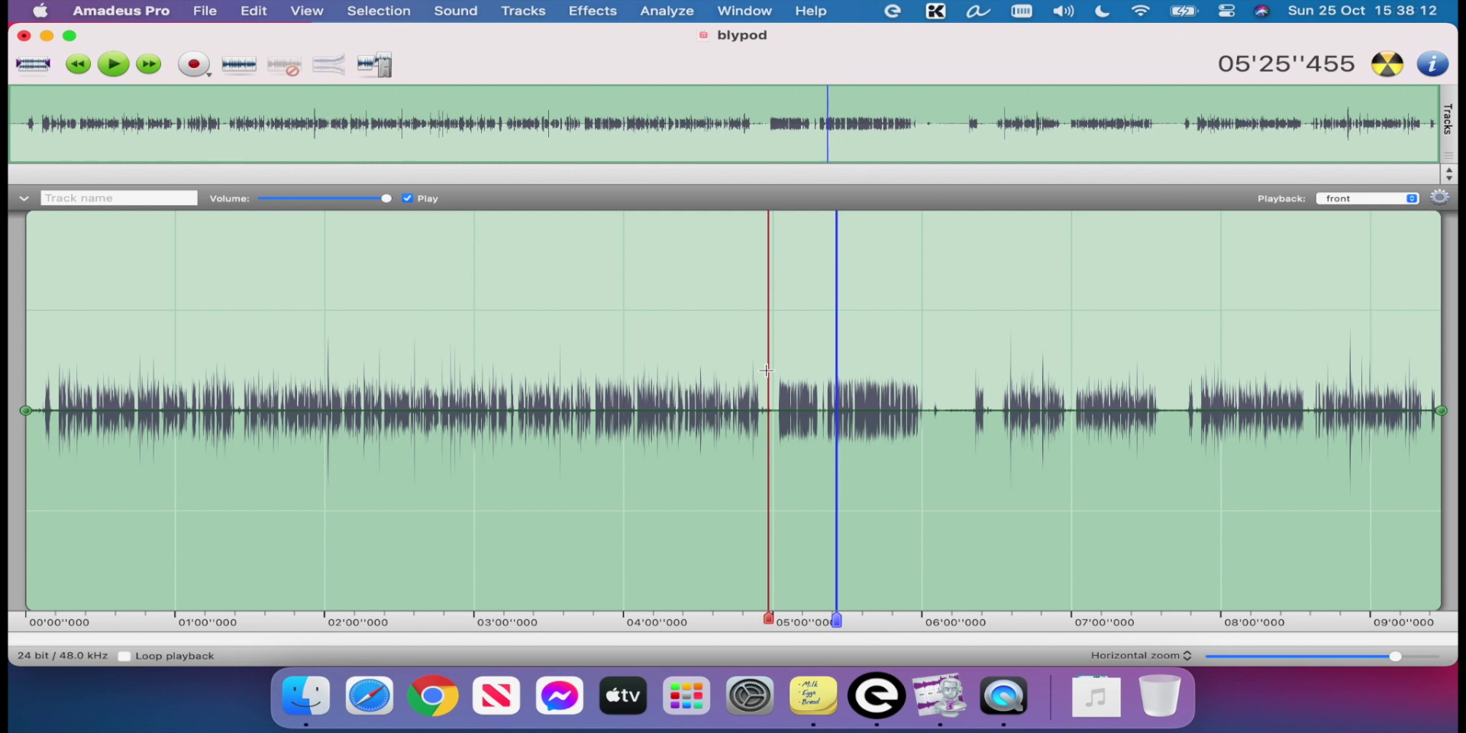
# Open the ERA 5 Audio Clean-Up Assistant again, move its window fully on screen, and dismiss the Voice Leveler notice
pyautogui.click(666, 10)
pyautogui.moveTo(593, 11)
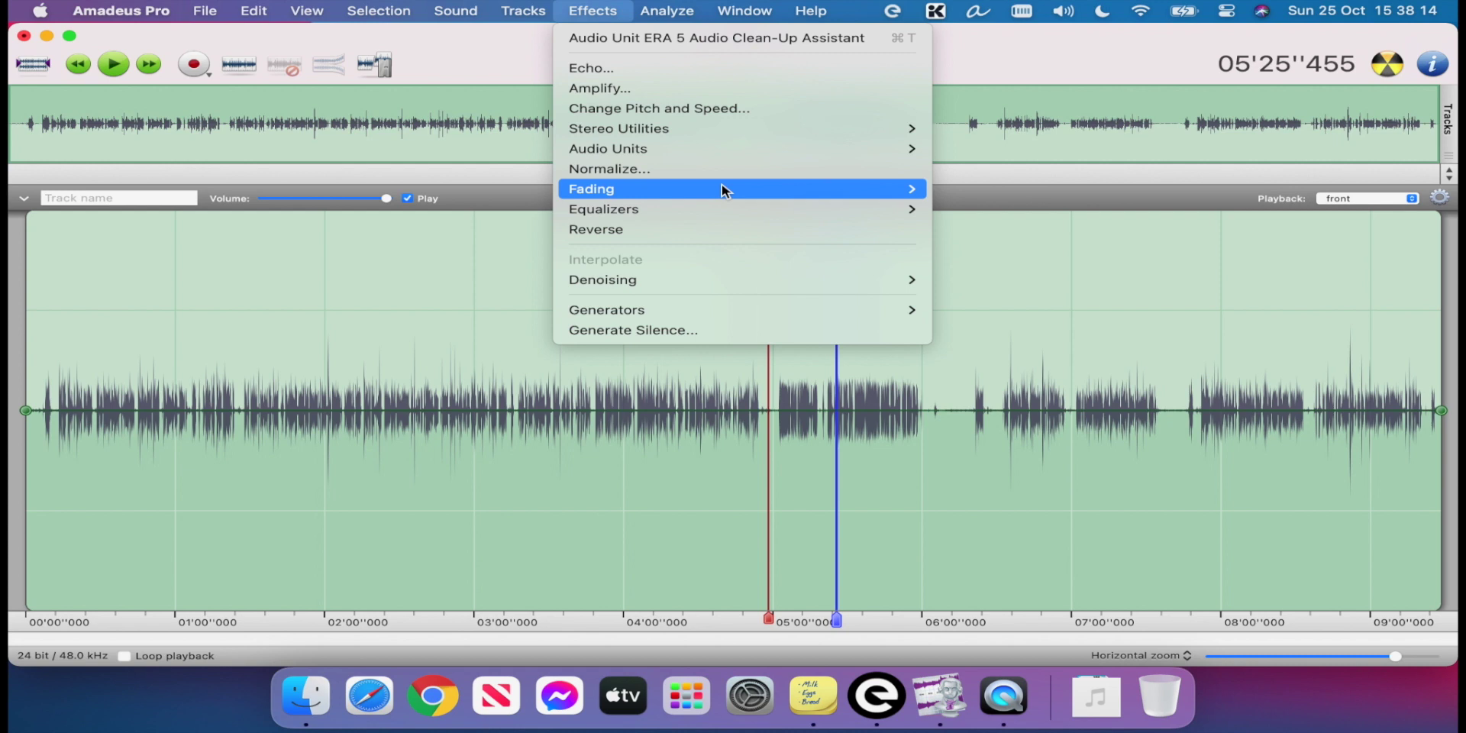
pyautogui.moveTo(809, 147)
pyautogui.moveTo(1034, 305)
pyautogui.click(1030, 35)
pyautogui.moveTo(1029, 35); pyautogui.dragTo(727, 35)
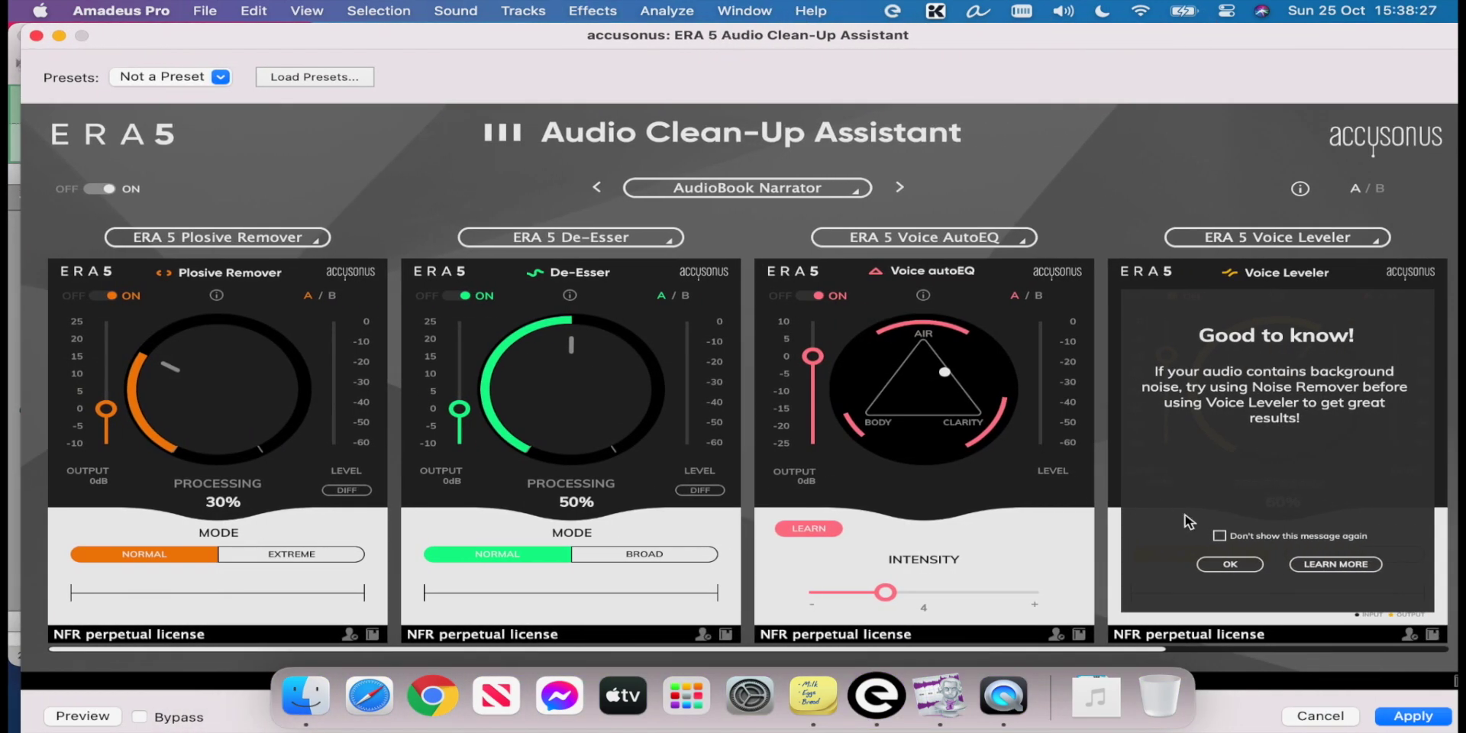
pyautogui.click(1220, 565)
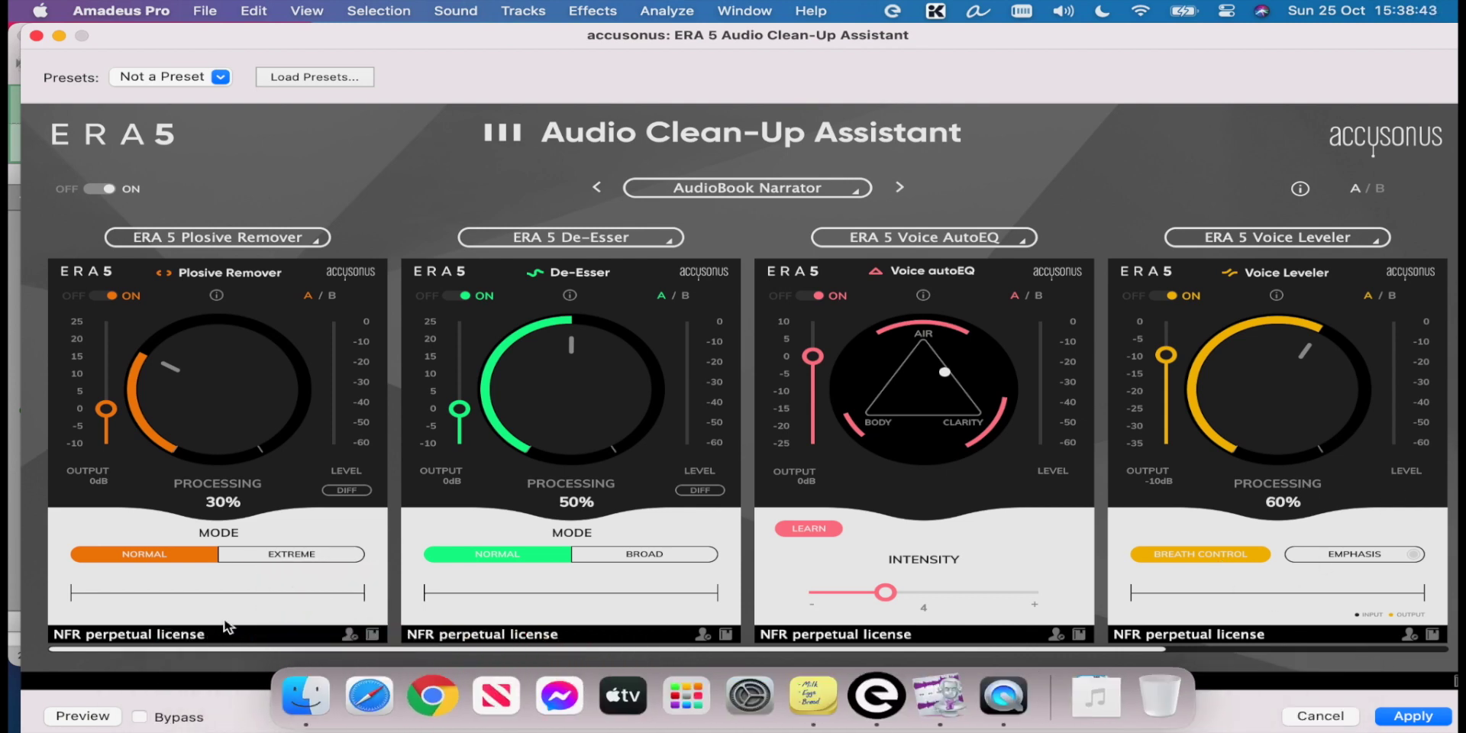
# Load ERA 5 Voice Deepener into the empty fifth slot of the Clean-Up Assistant
pyautogui.moveTo(197, 649); pyautogui.dragTo(526, 636)
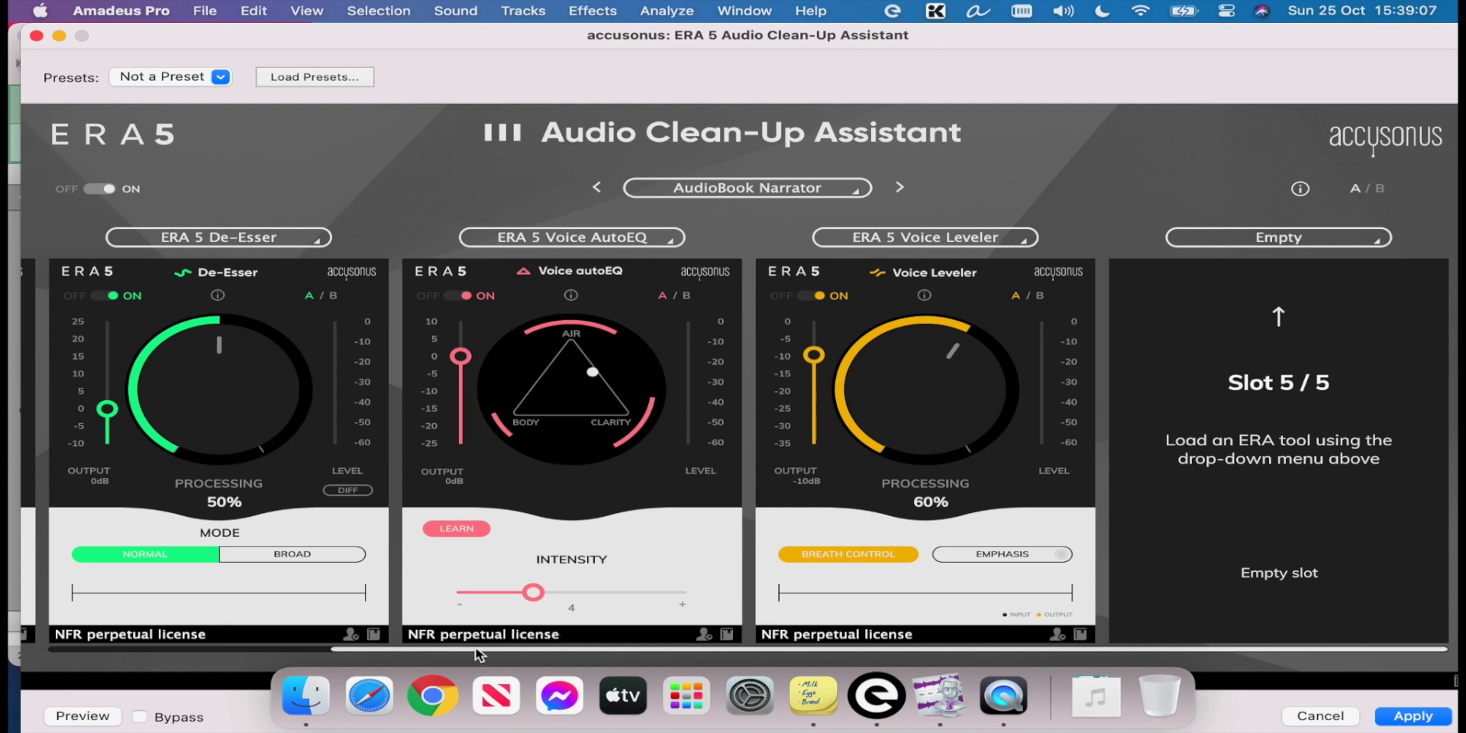
pyautogui.click(197, 649)
pyautogui.moveTo(197, 649); pyautogui.dragTo(857, 653)
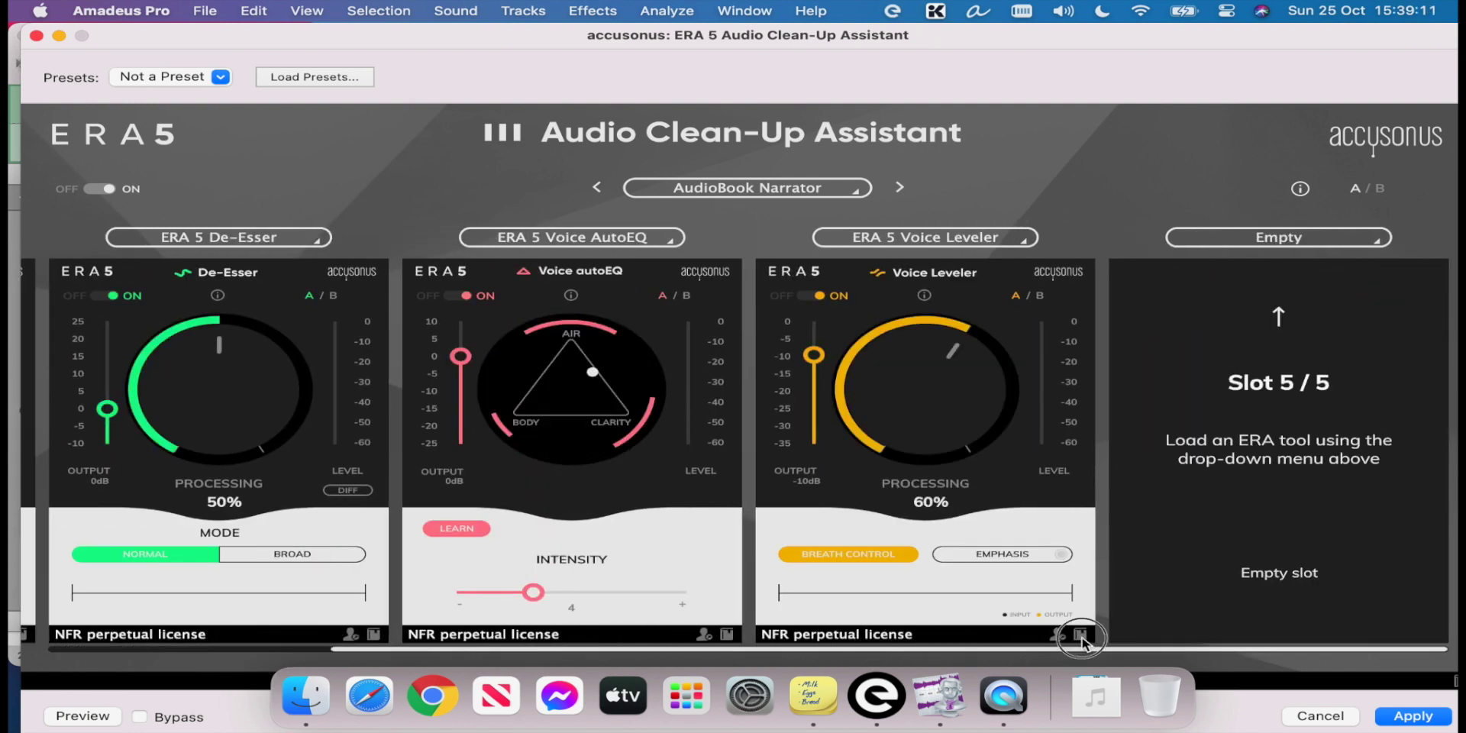
pyautogui.click(1342, 246)
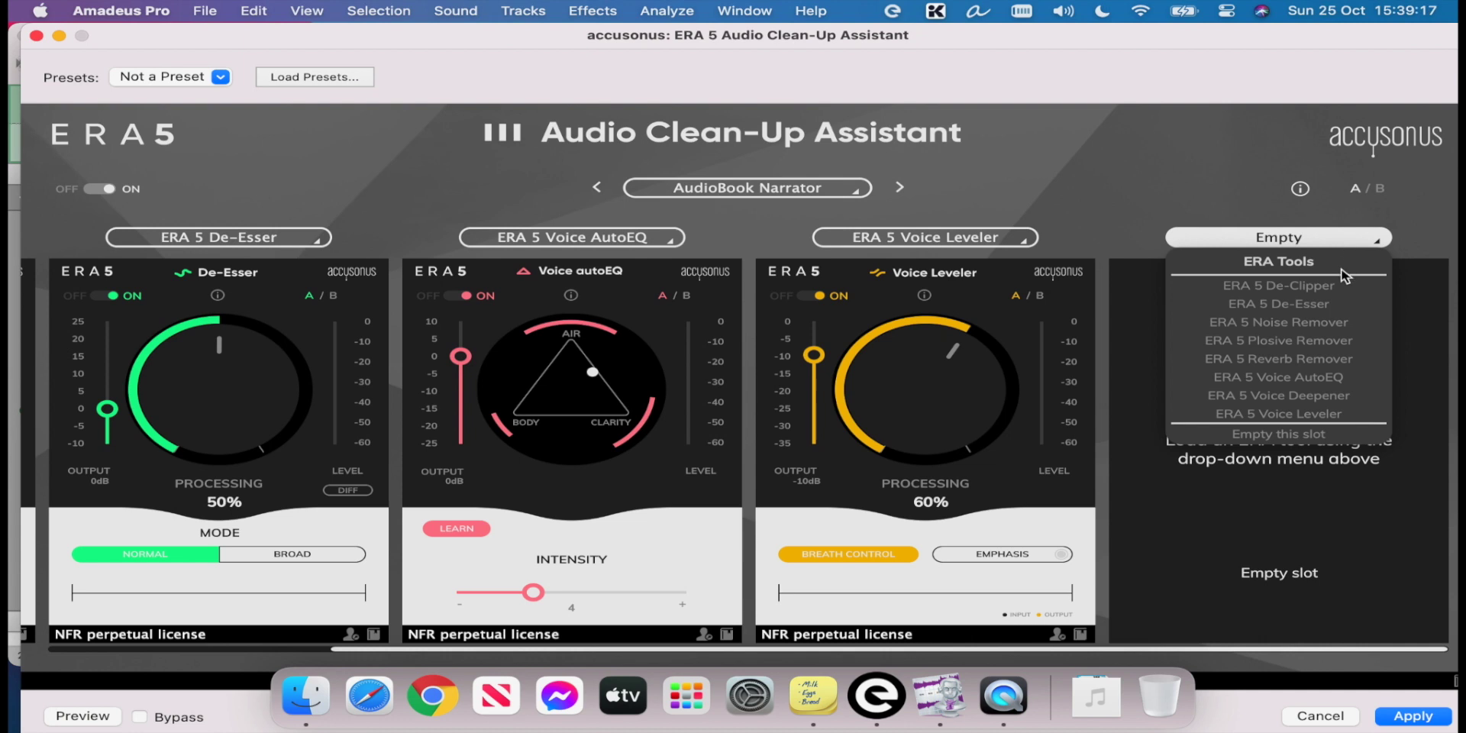
pyautogui.click(1339, 400)
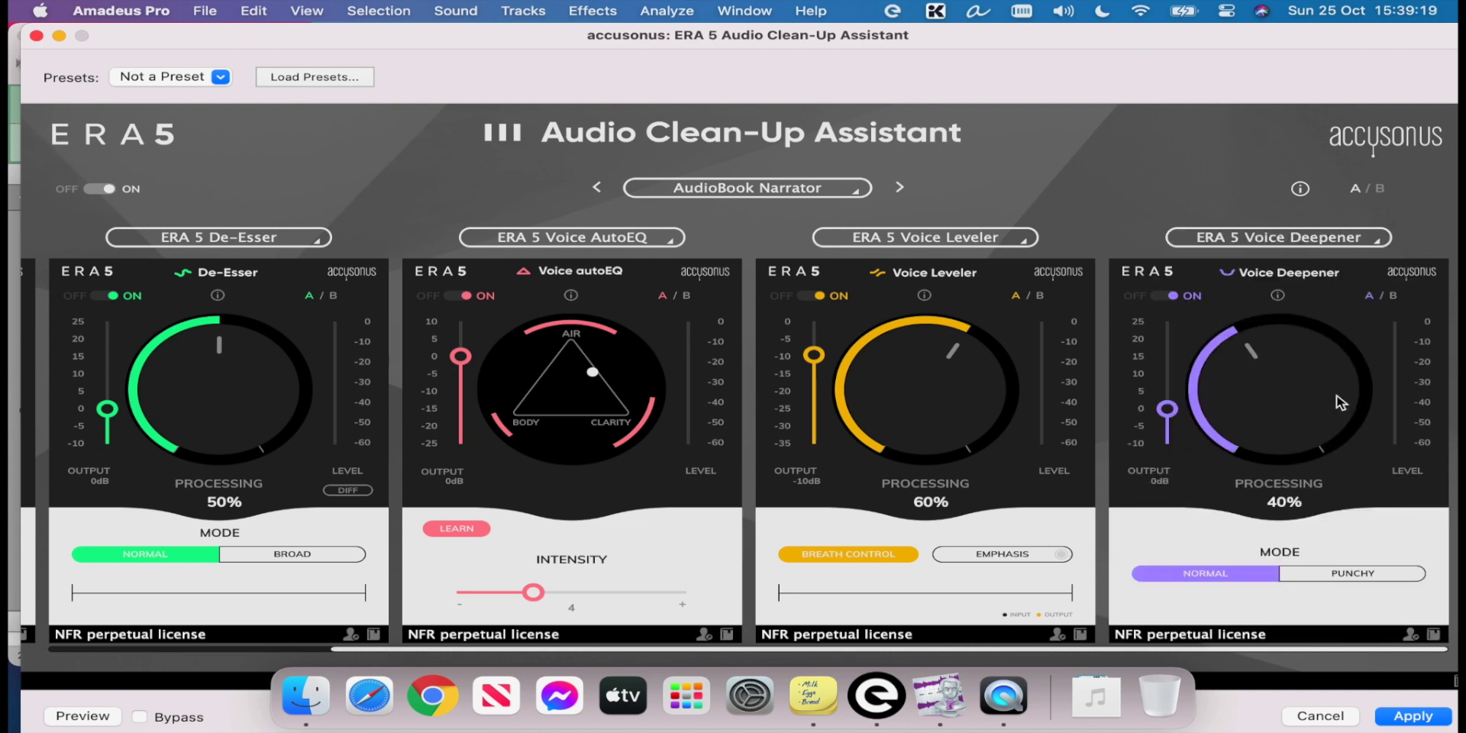
# Set the Voice Deepener's processing to 60% and its mode to Punchy
pyautogui.doubleClick(1281, 502)
pyautogui.write('16')
pyautogui.write('0')
pyautogui.press('Return')
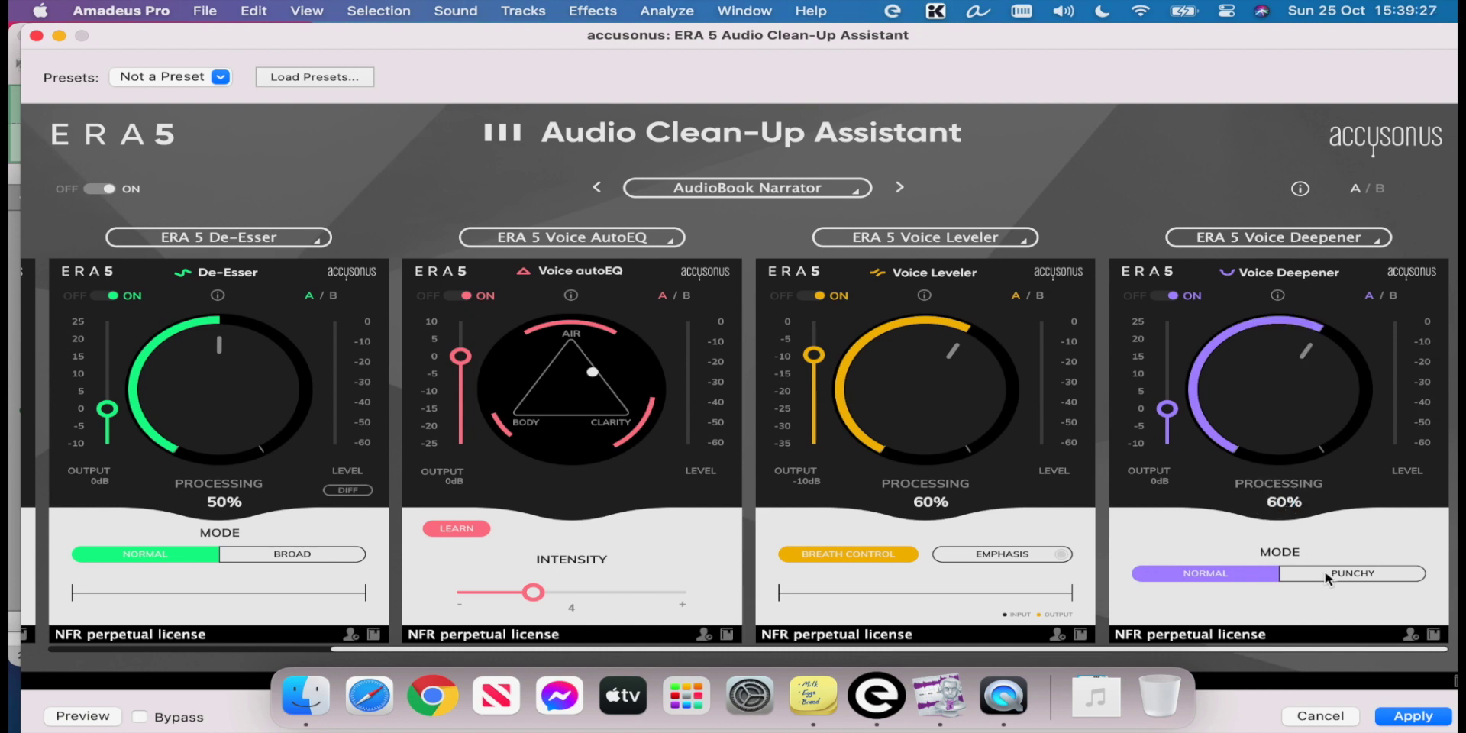
pyautogui.click(1319, 572)
# Preview the five-effect chain on the recording, stop the preview, and cancel the Clean-Up Assistant without applying
pyautogui.click(82, 717)
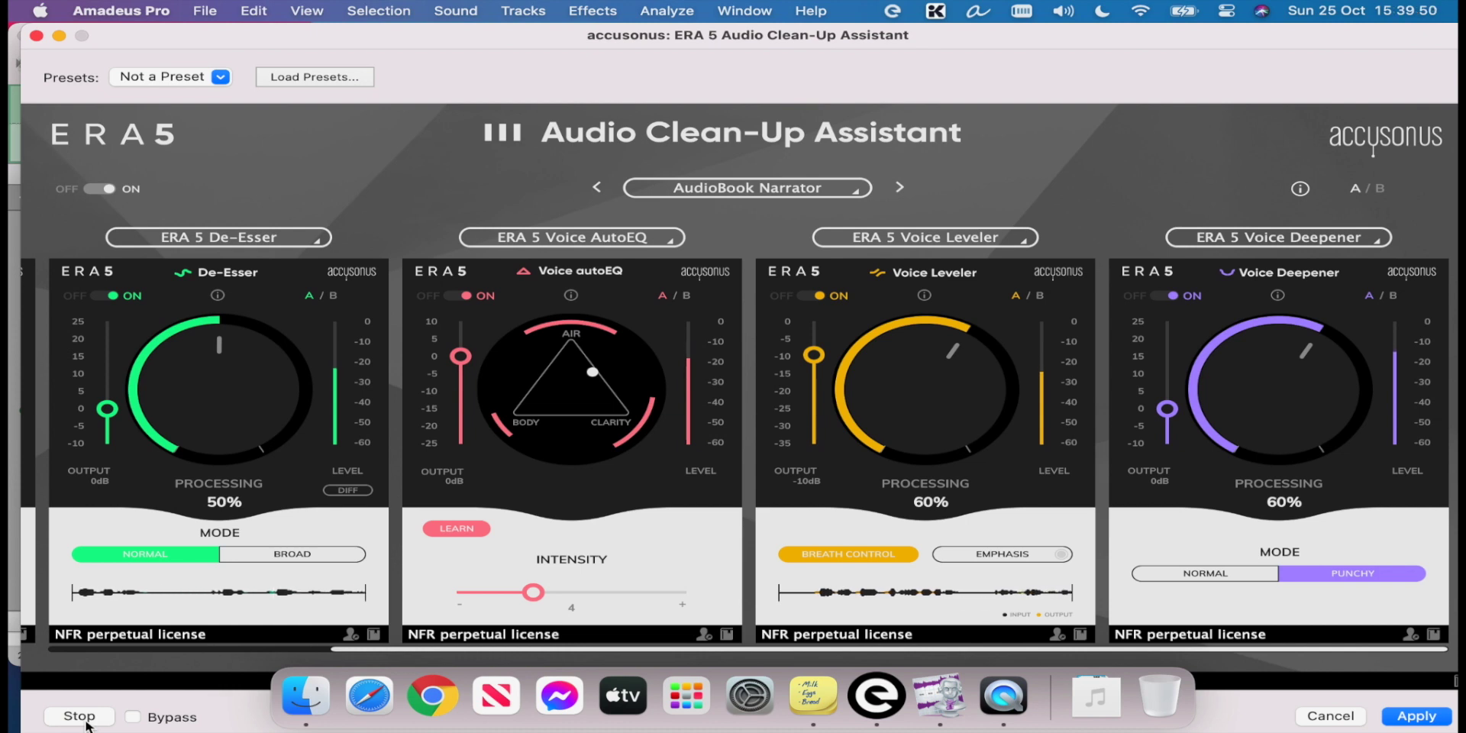
pyautogui.click(86, 722)
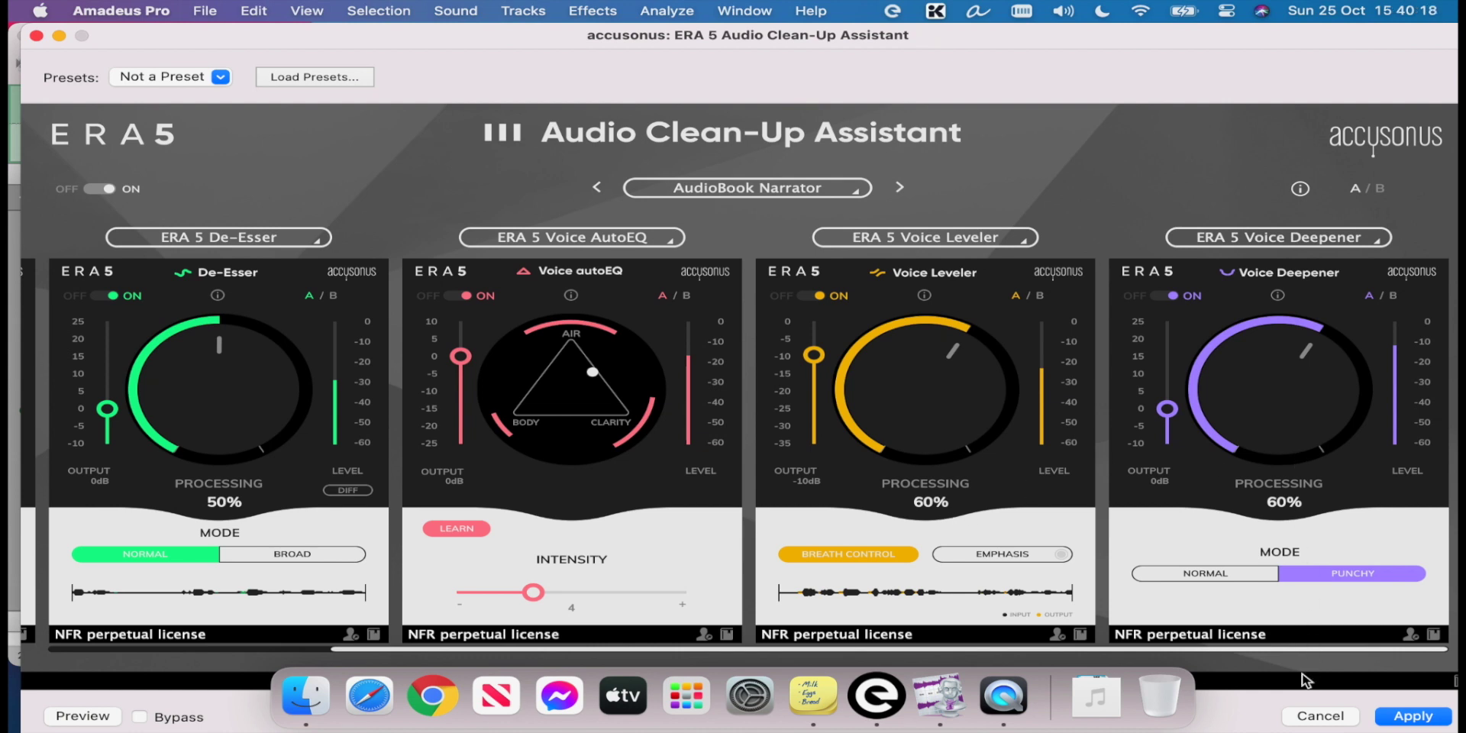
pyautogui.click(1308, 713)
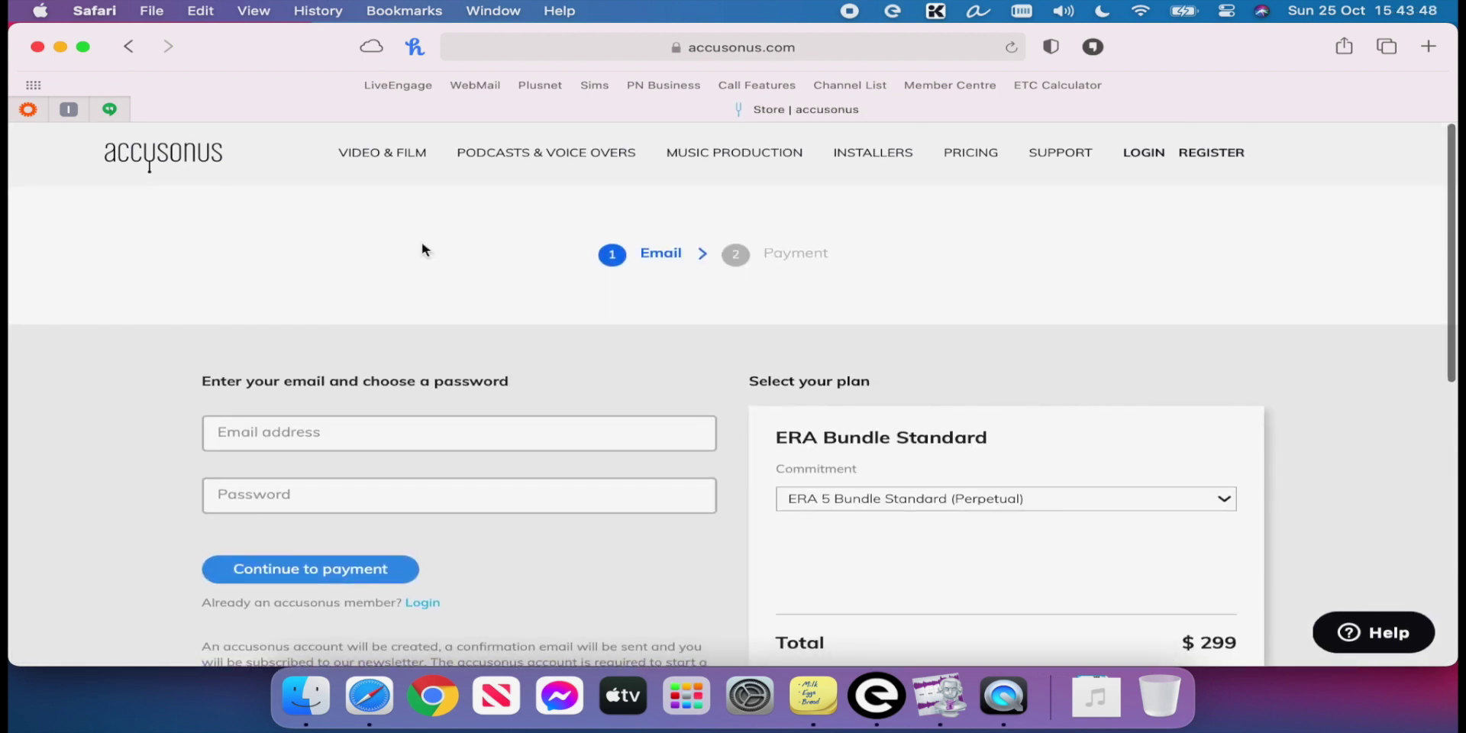
# On the accusonus store page in Safari, examine the commitment options and prices for ERA Bundle Standard
pyautogui.scroll(-3, 424, 250)
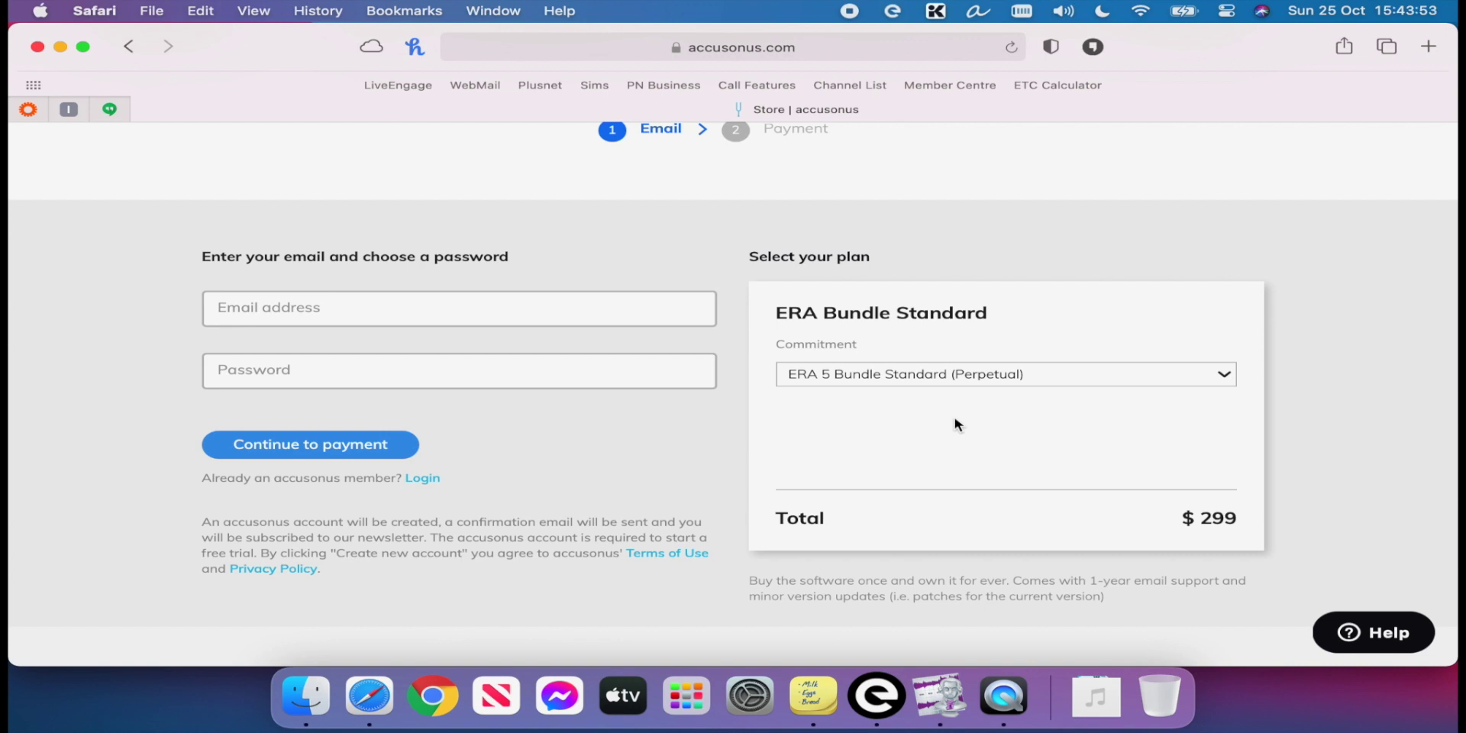
pyautogui.click(992, 377)
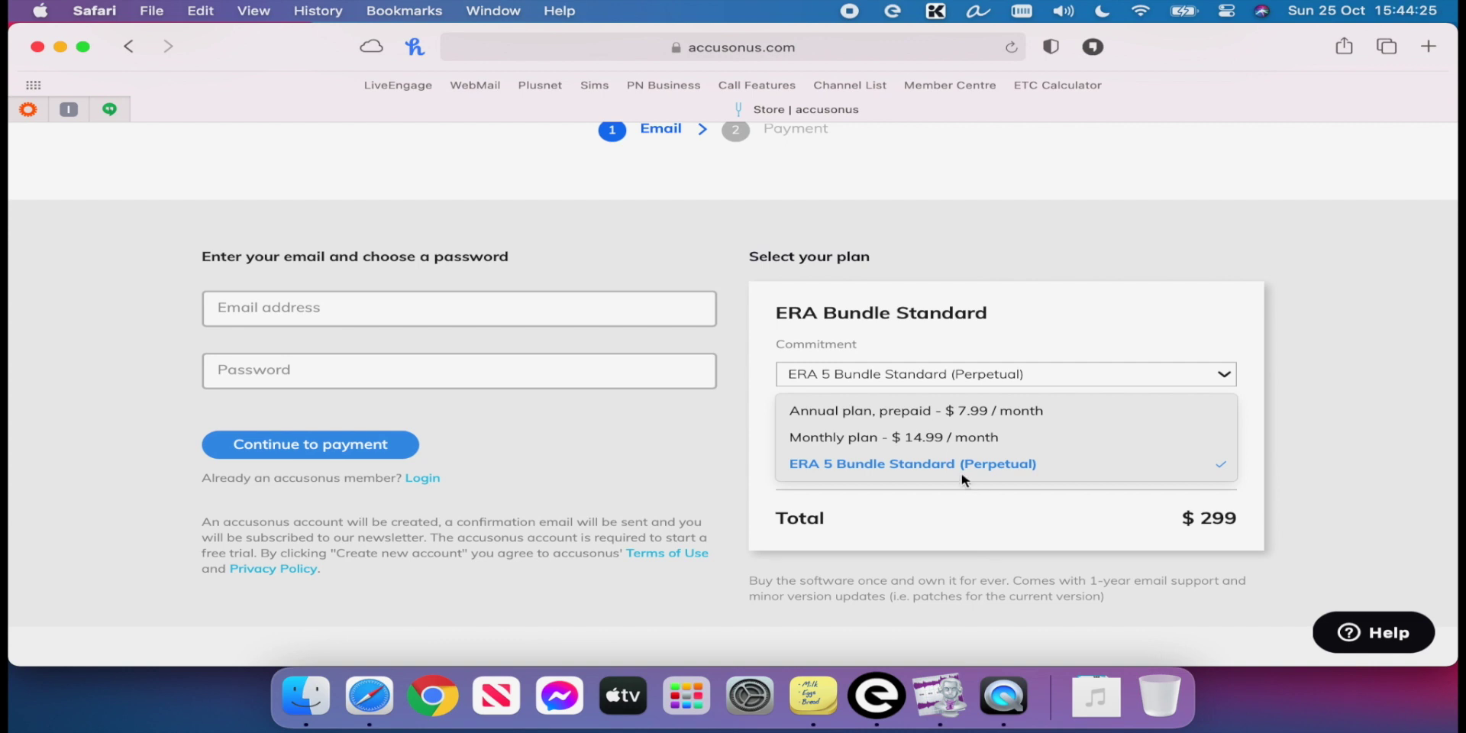
pyautogui.scroll(3, 723, 147)
# Go to the ERA Bundle Pro product page, open its purchase page, and choose the ERA 5 Bundle Pro (Perpetual) commitment
pyautogui.moveTo(405, 164)
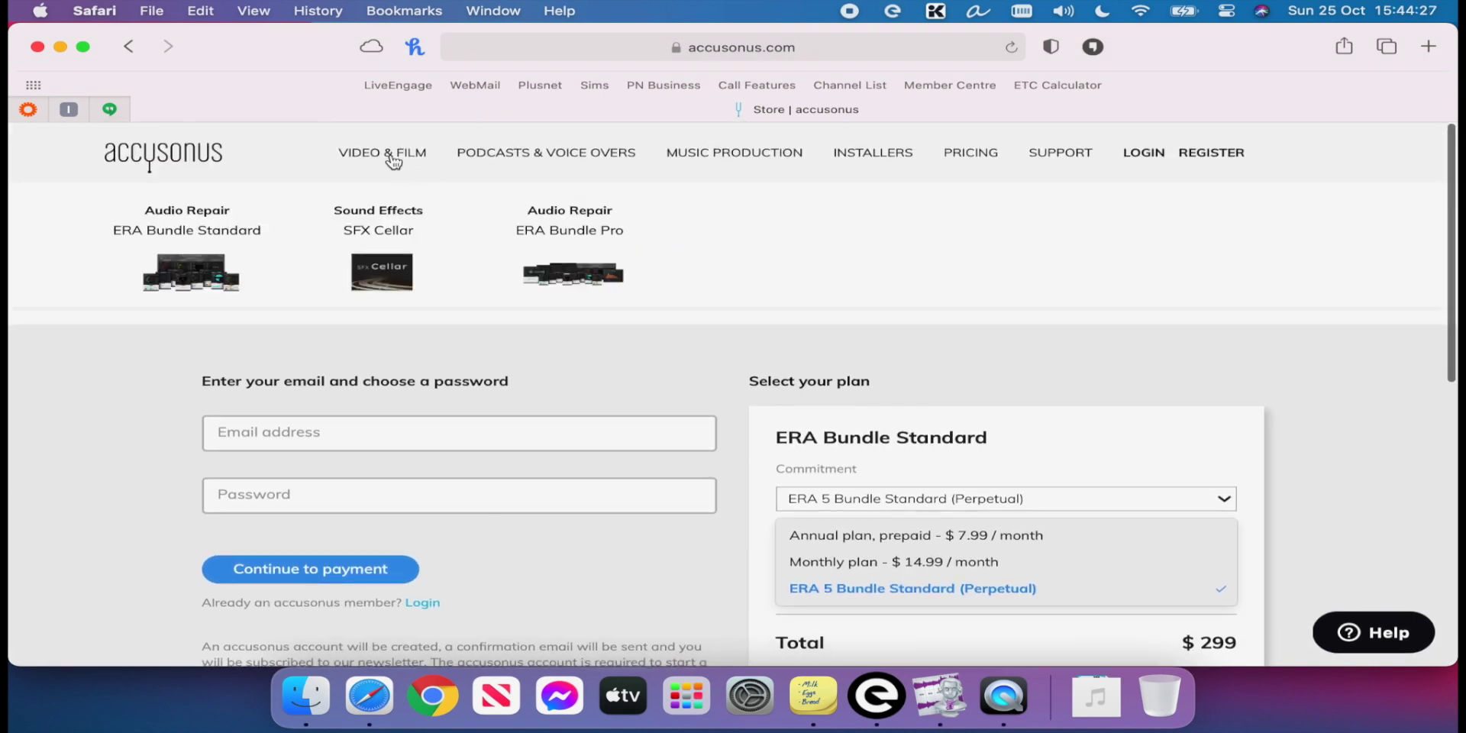
pyautogui.click(744, 259)
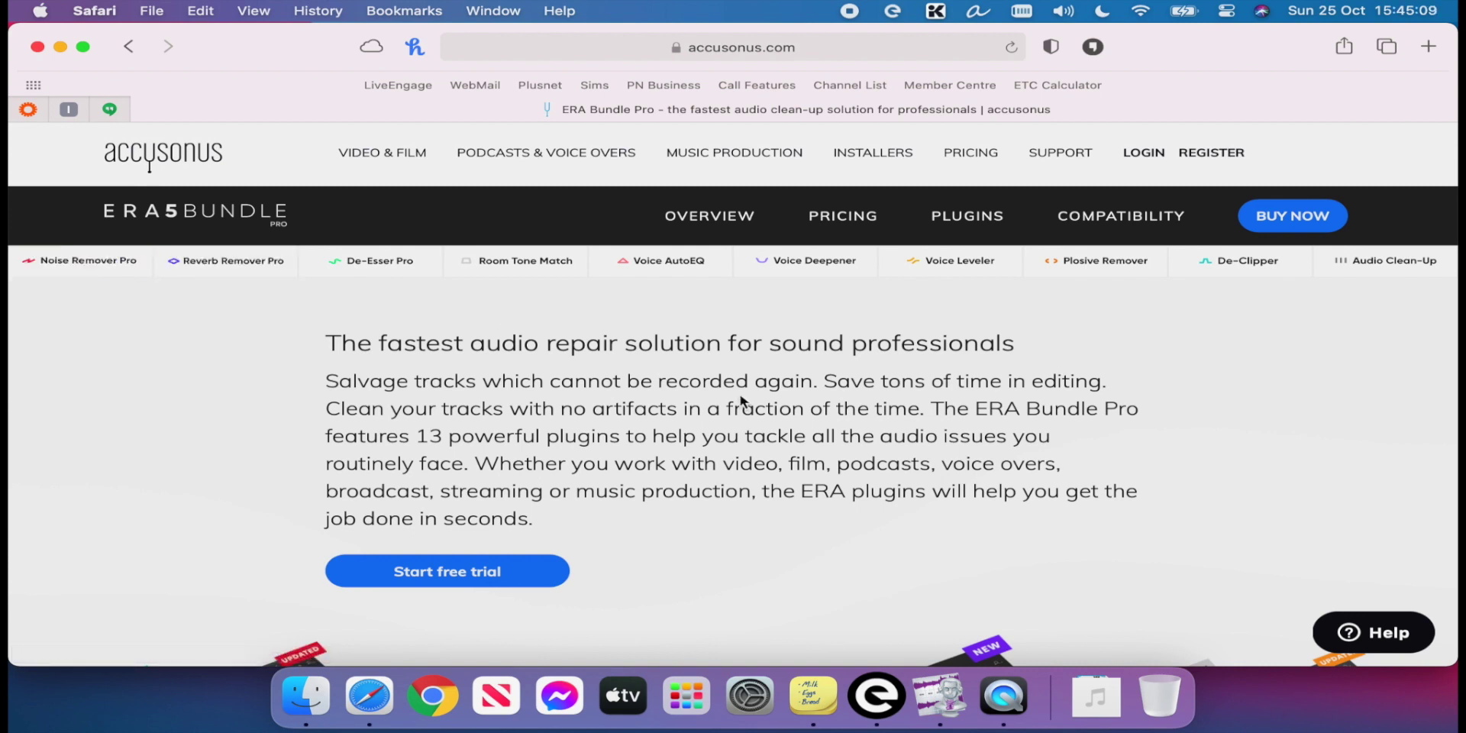
pyautogui.click(1283, 223)
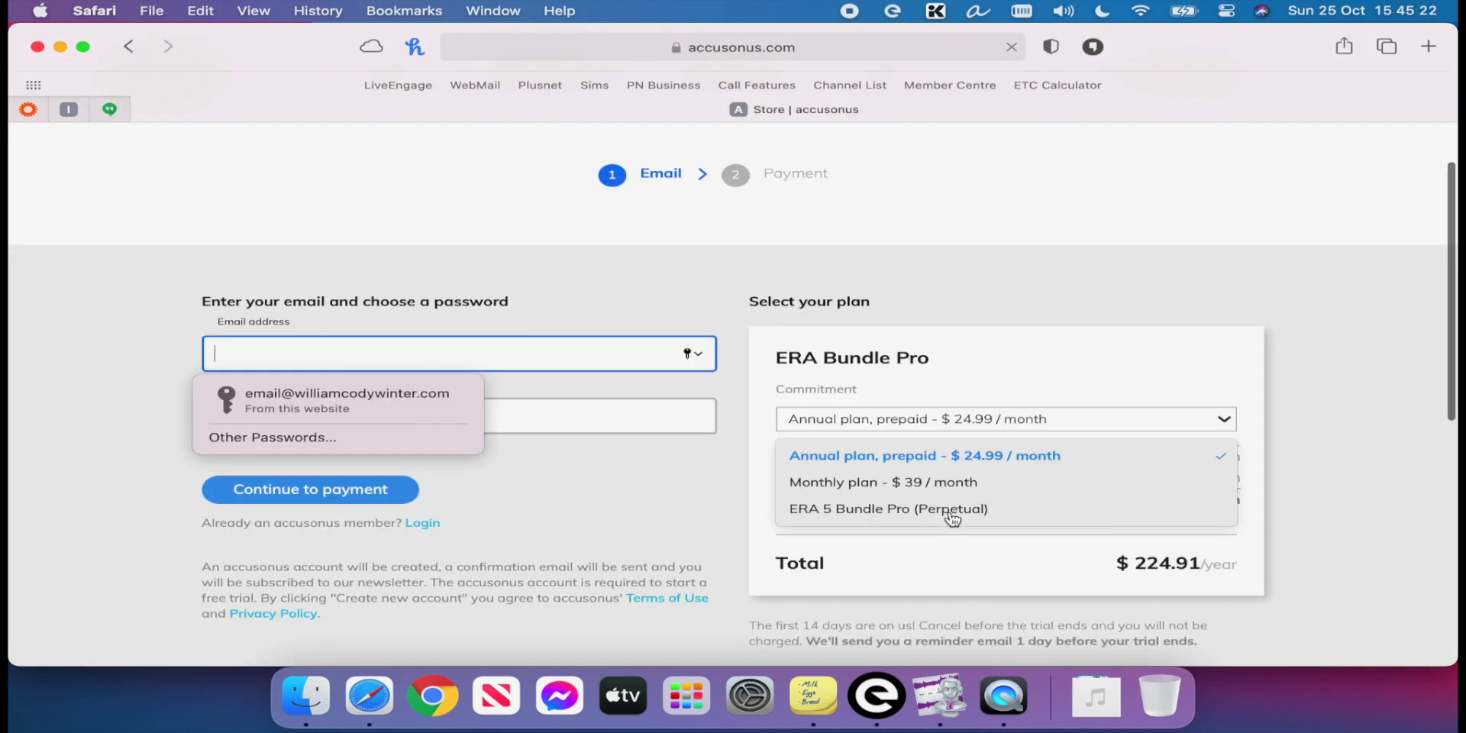
pyautogui.click(951, 510)
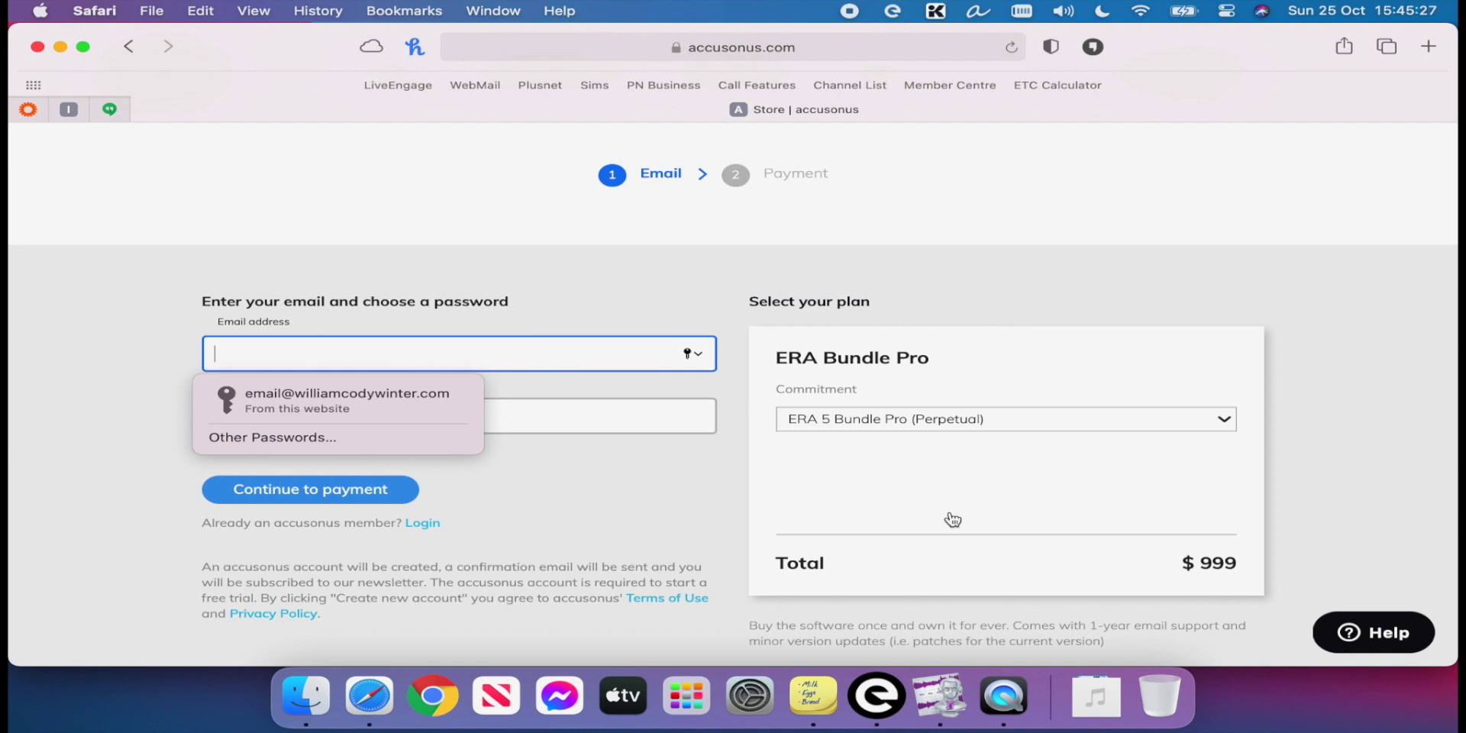
# Compare the ERA Bundle Pro commitment options once more and look at the site's support section
pyautogui.click(943, 430)
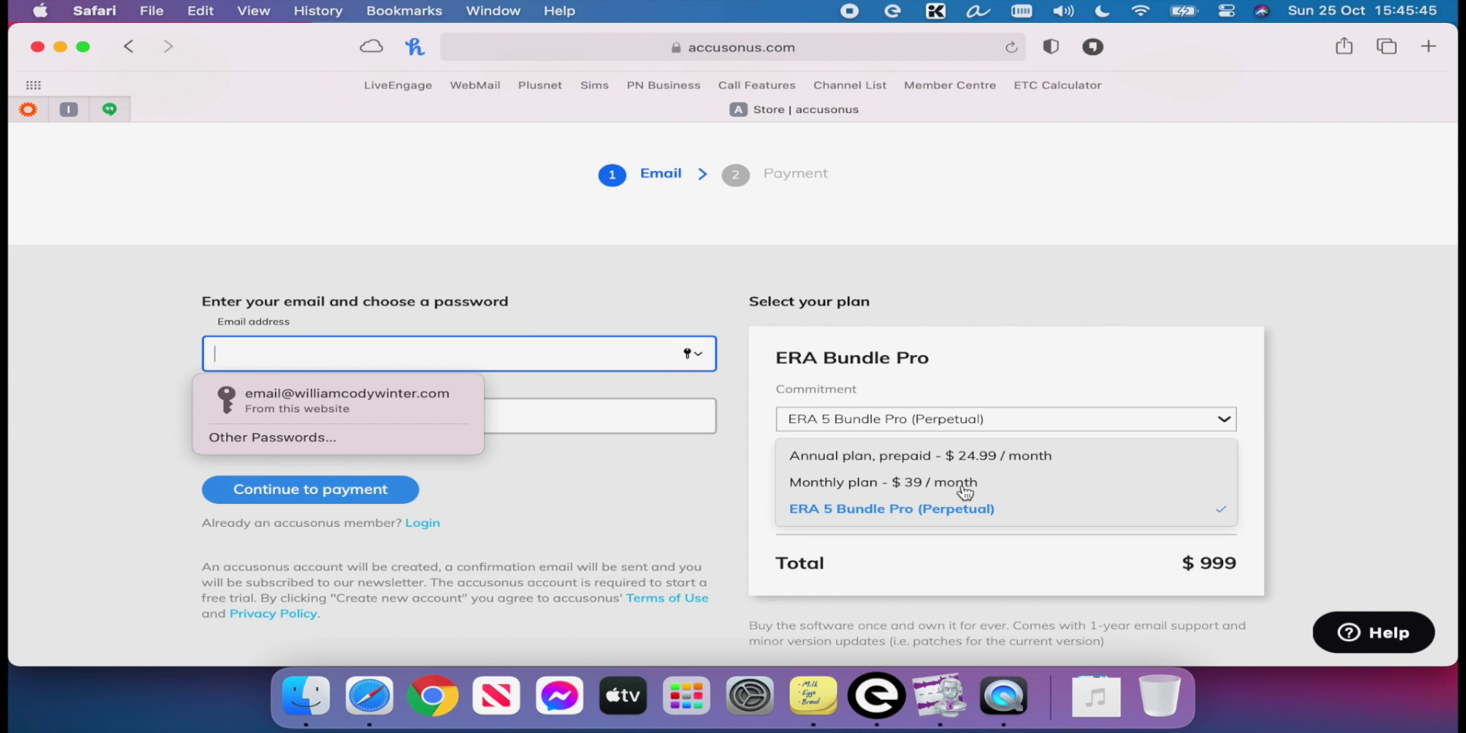
pyautogui.click(1047, 153)
pyautogui.scroll(2, 1047, 153)
pyautogui.moveTo(1050, 157)
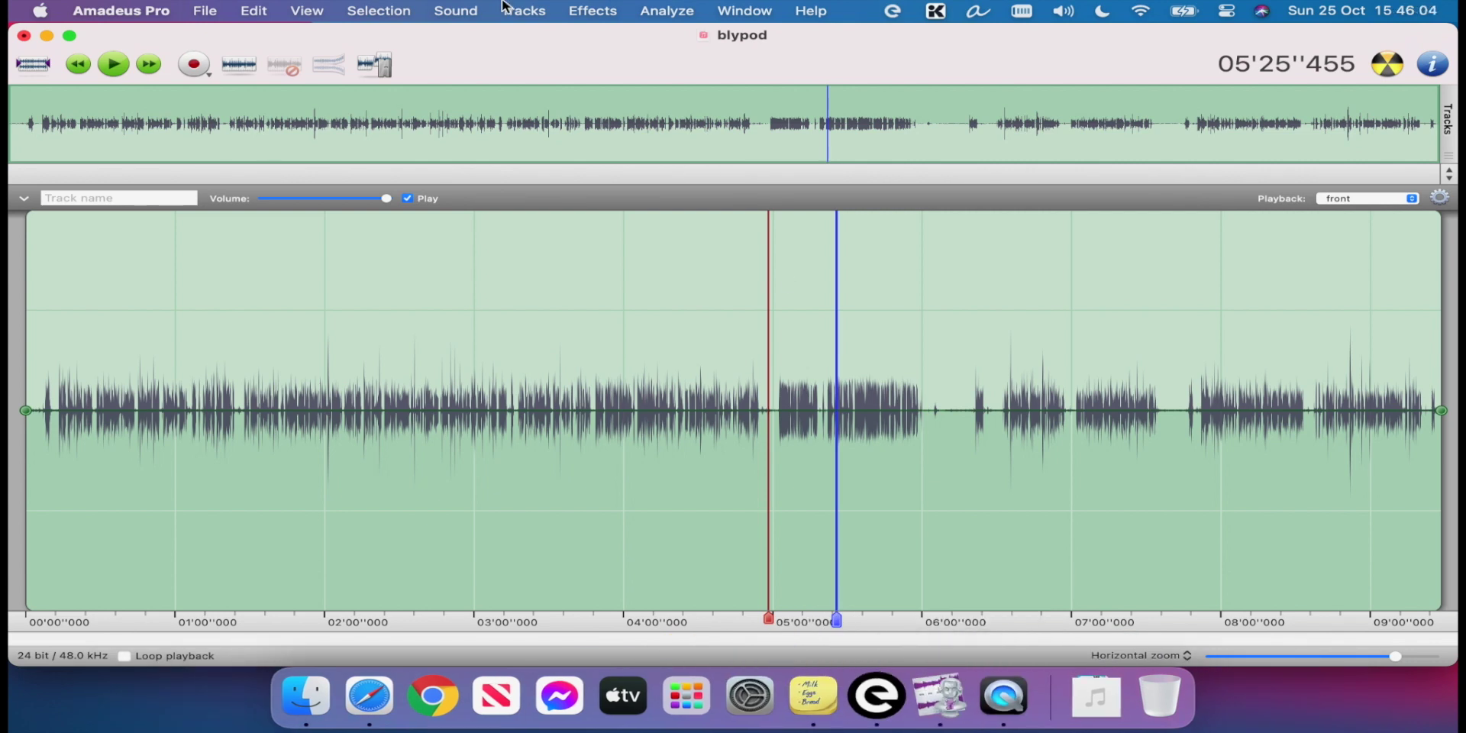
# Switch back to Amadeus Pro and look through the accusonus Audio Unit effects available for the recording
pyautogui.click(592, 10)
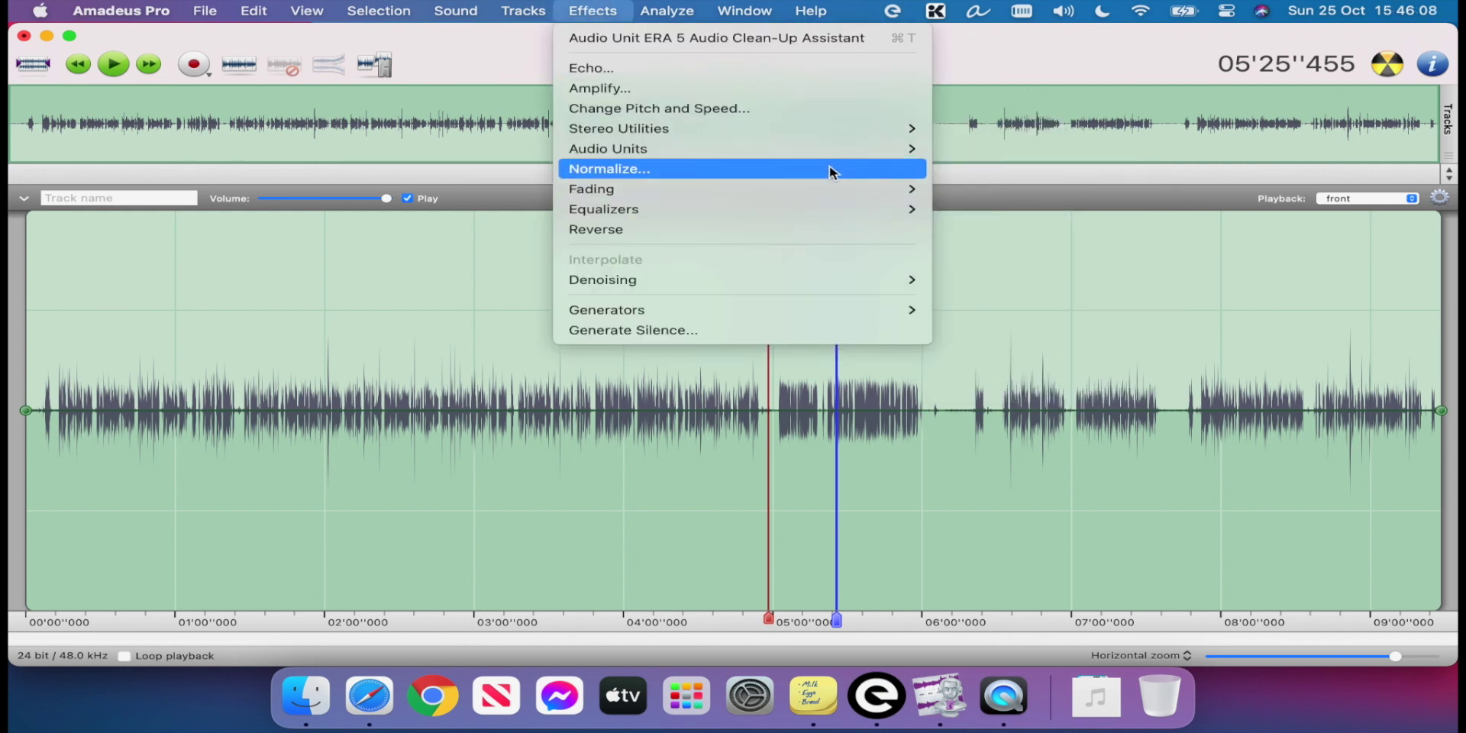
pyautogui.moveTo(867, 149)
pyautogui.moveTo(1133, 299)
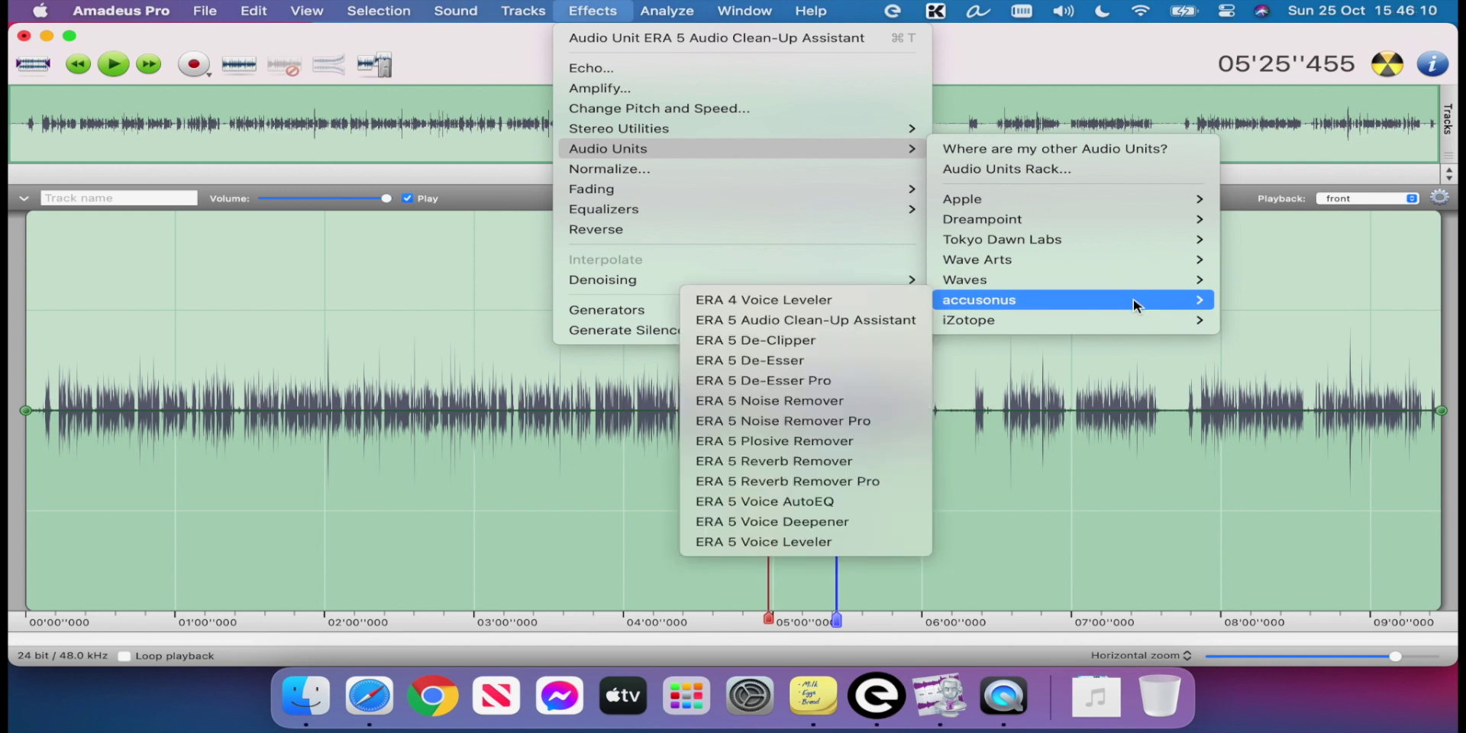